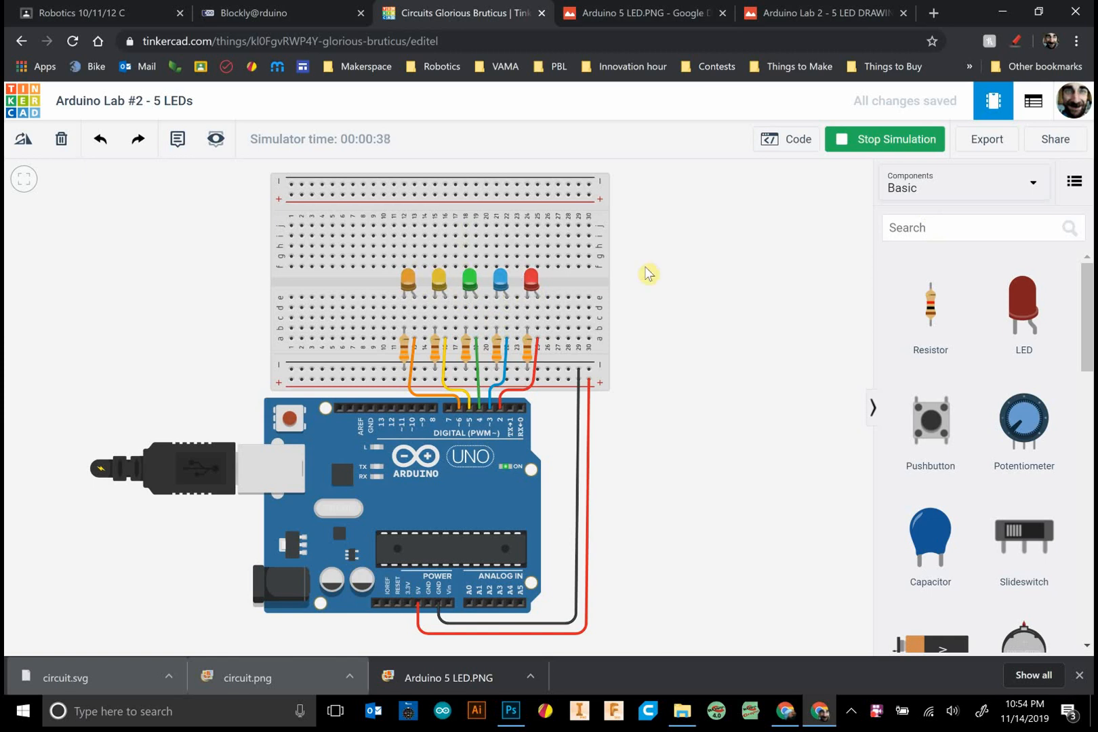
Stop the running simulation of the five-LED circuit in Tinkercad Circuits
click(900, 142)
click(103, 13)
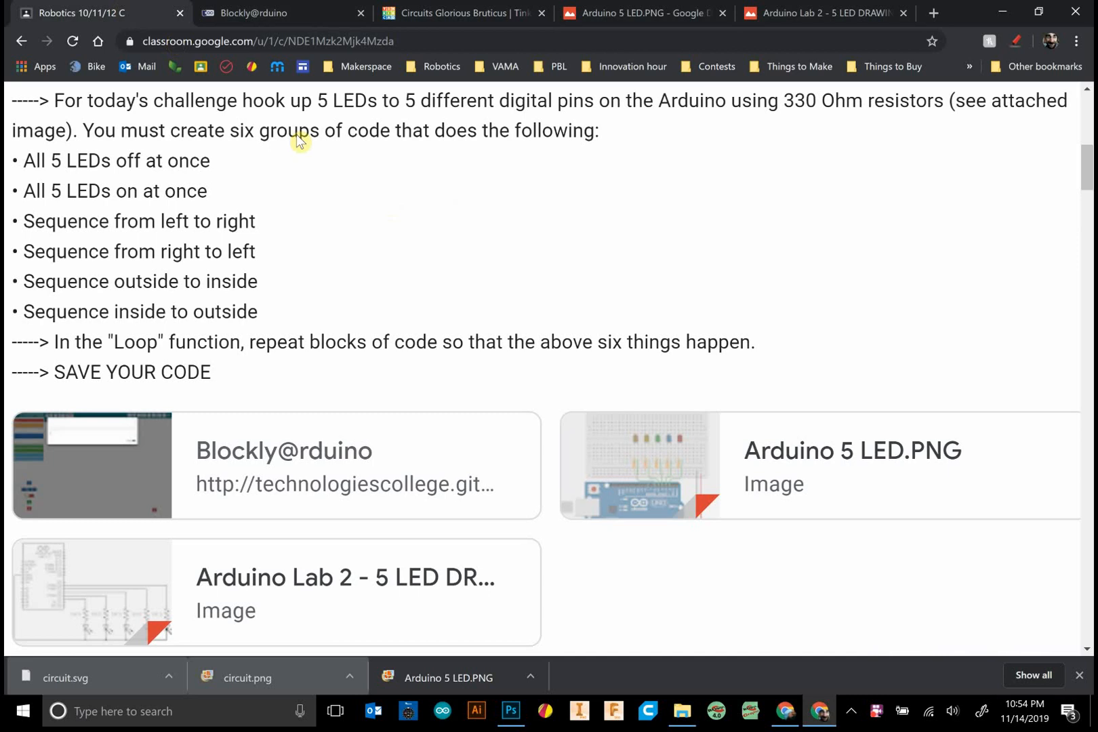
drag(50, 100, 597, 136)
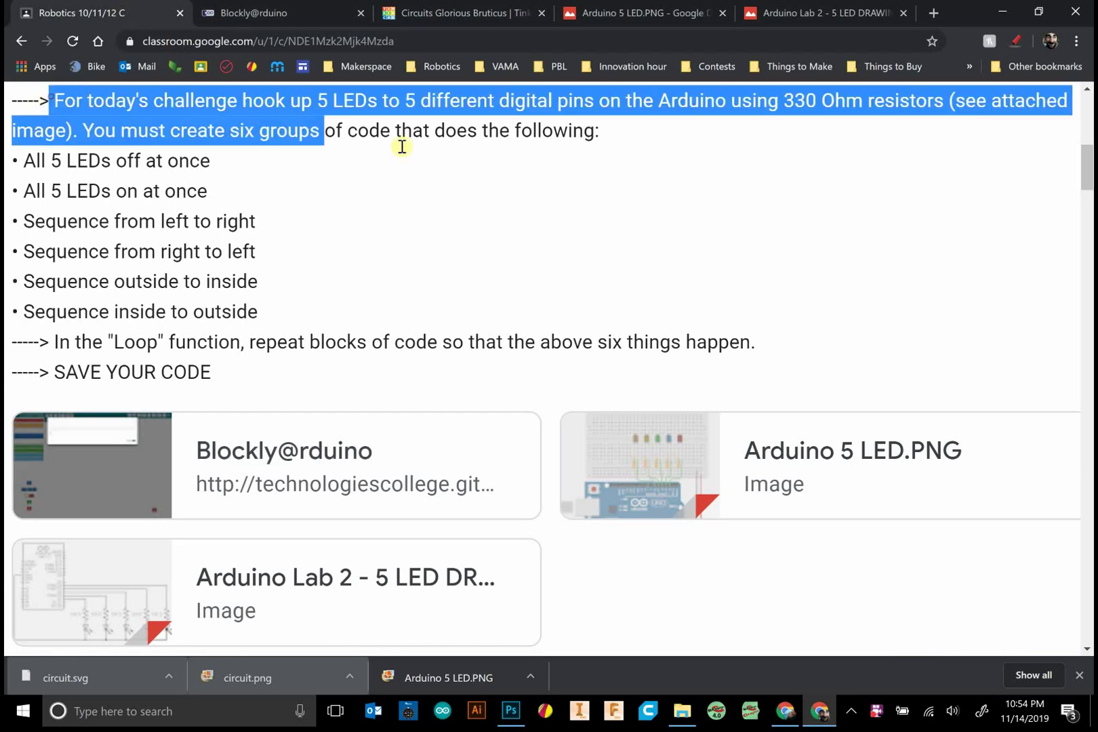
click(607, 135)
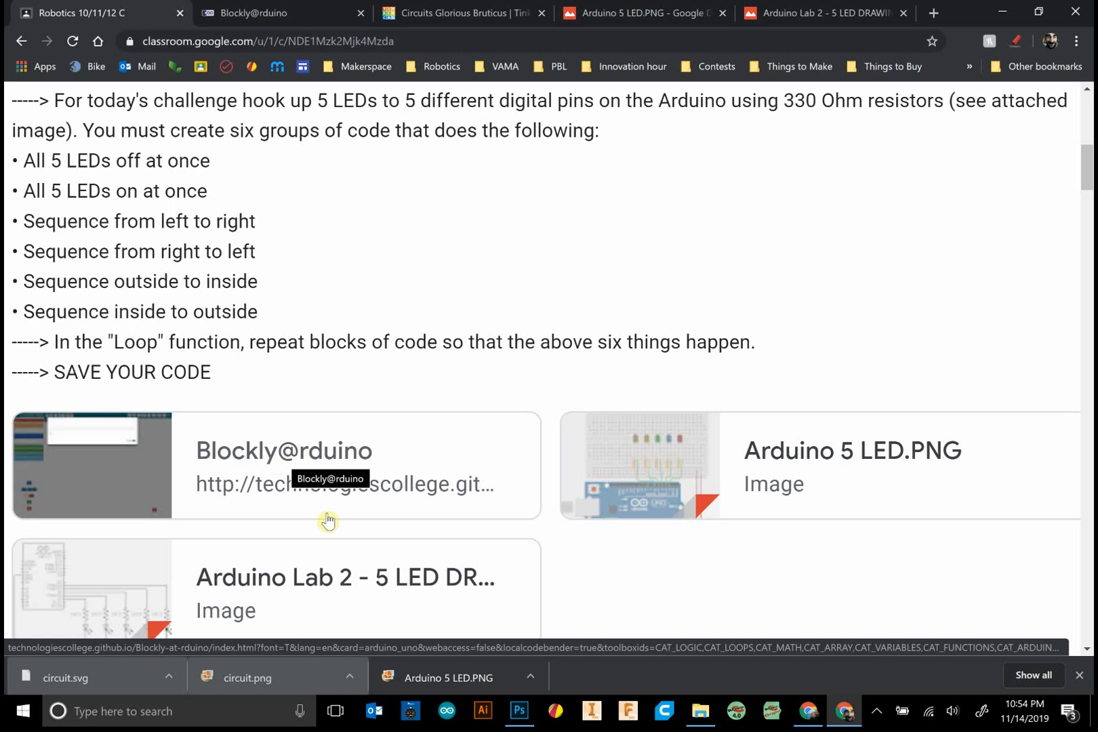
Review the LED DRAWING schematic and the Arduino 5 LED.PNG breadboard wiring image in Drive
click(395, 586)
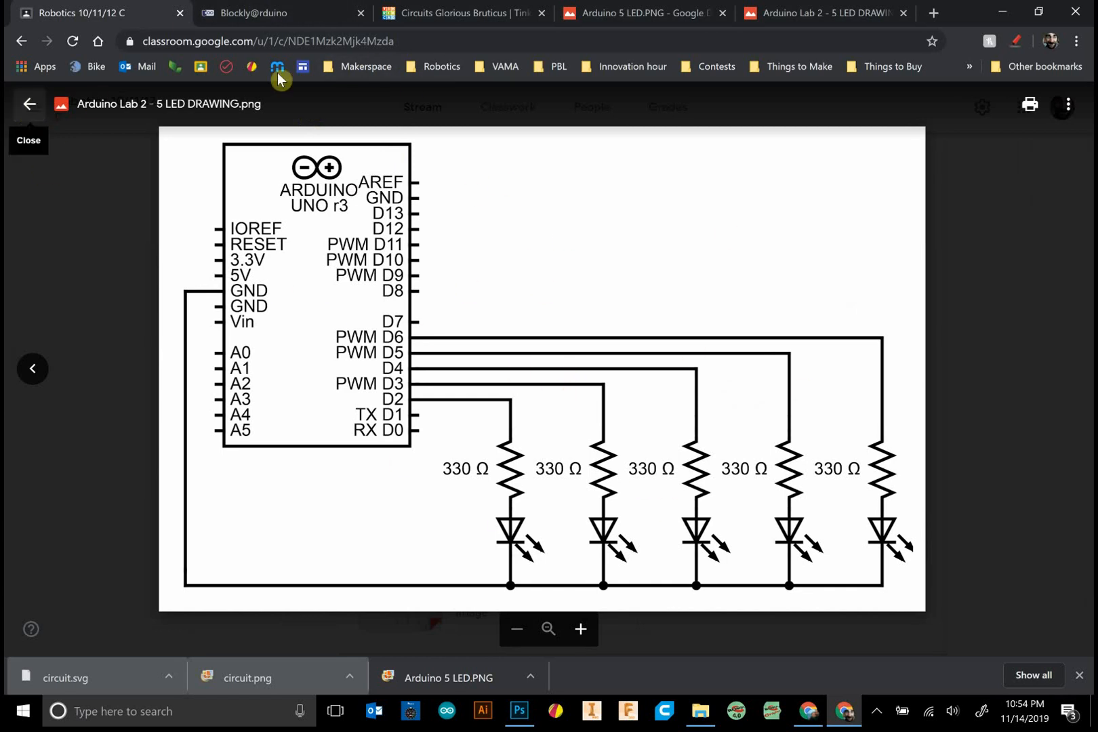
click(28, 107)
click(808, 10)
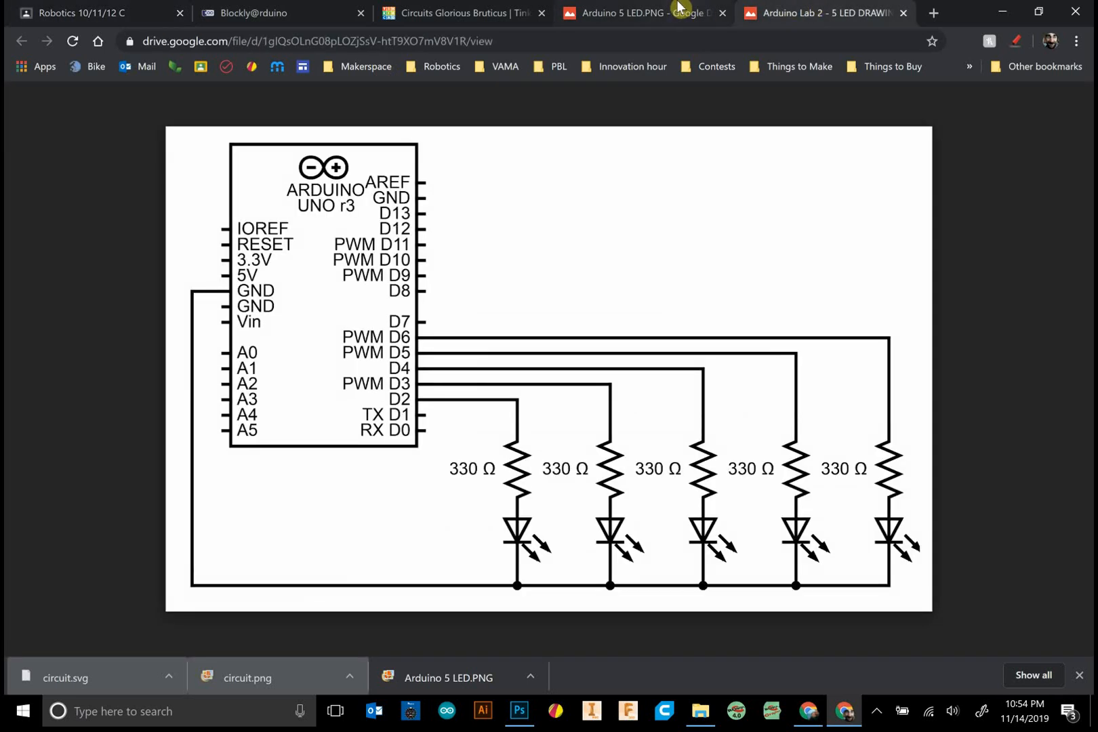
click(643, 12)
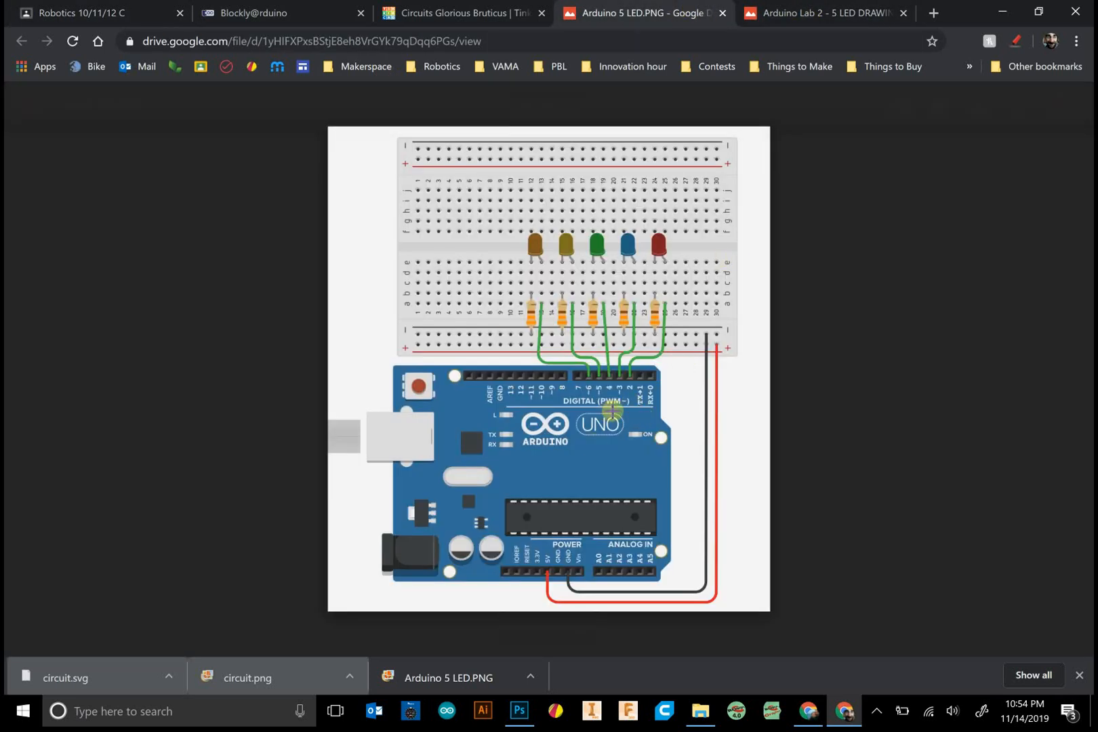
click(798, 13)
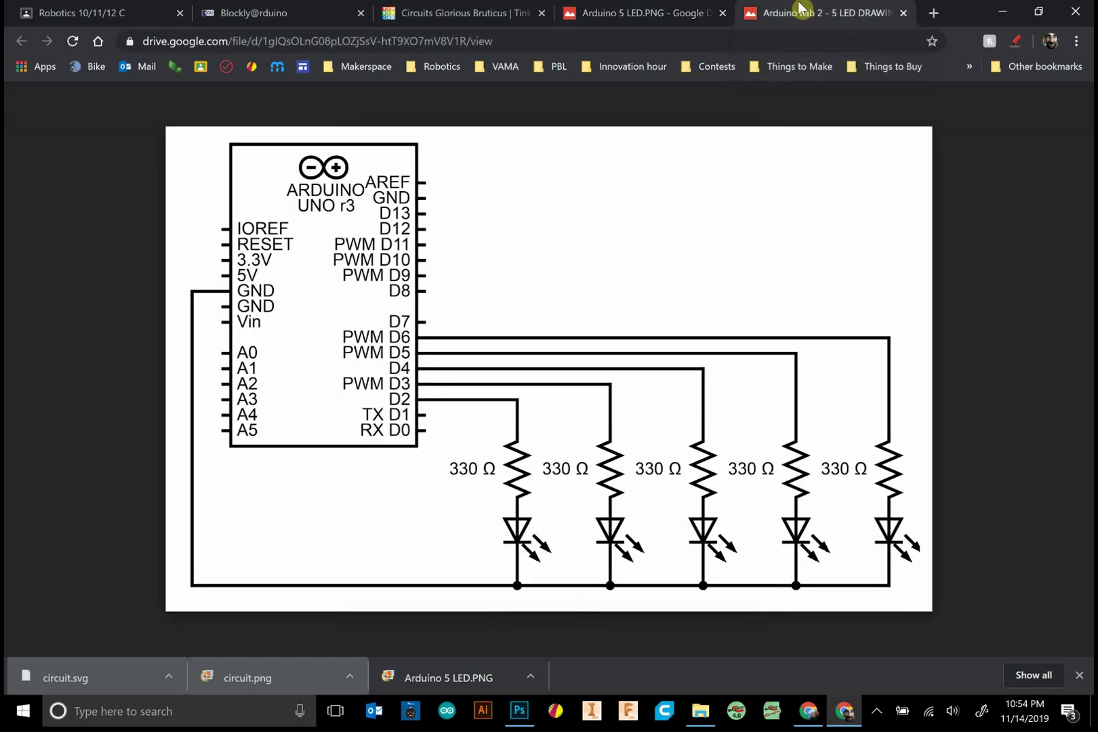
click(639, 12)
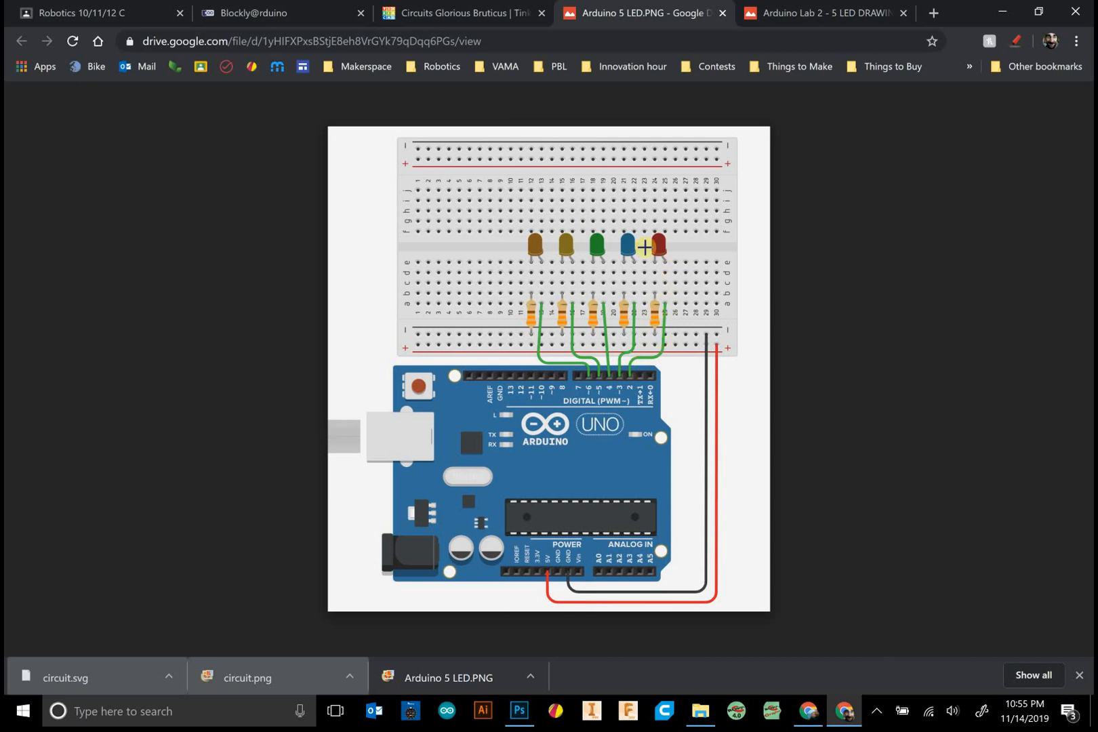
Place a combined Setup and Arduino loop-forever block on the workspace and show its generated code
click(248, 12)
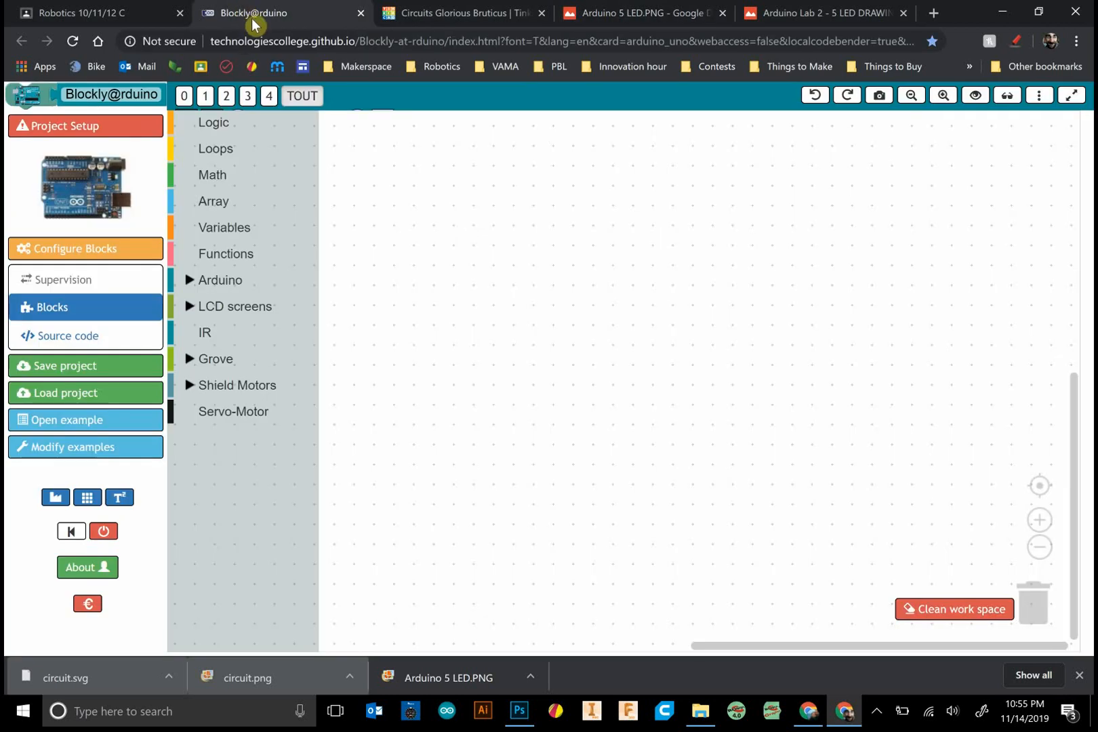
click(221, 283)
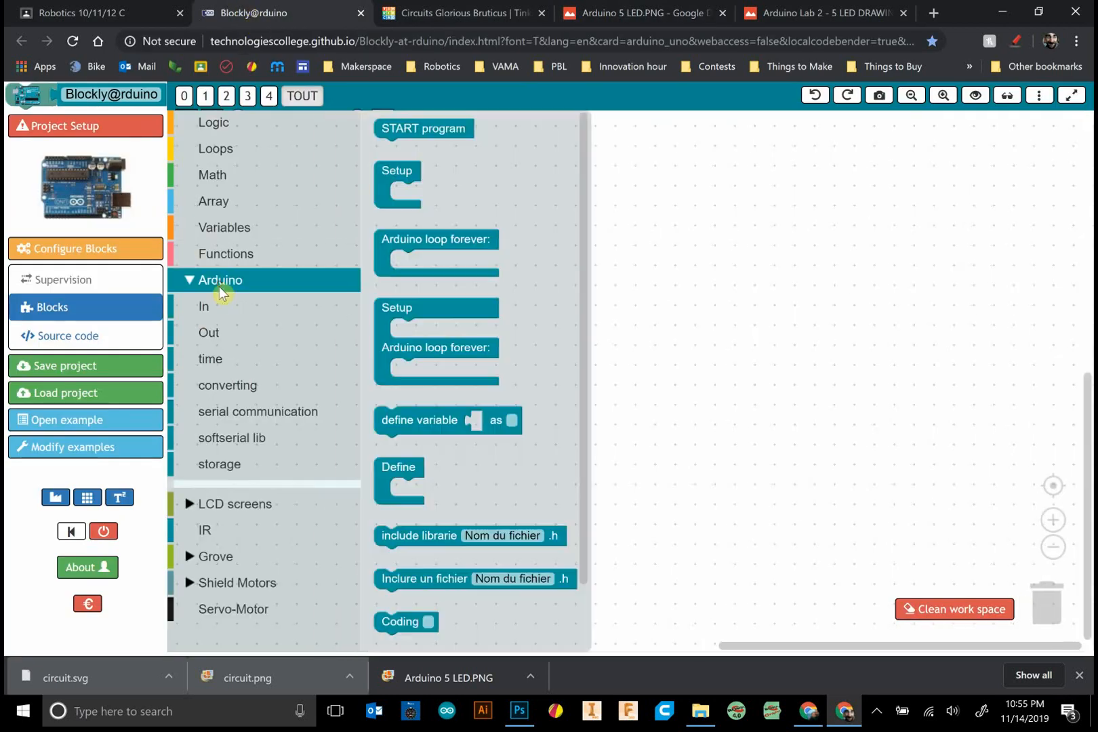
click(393, 320)
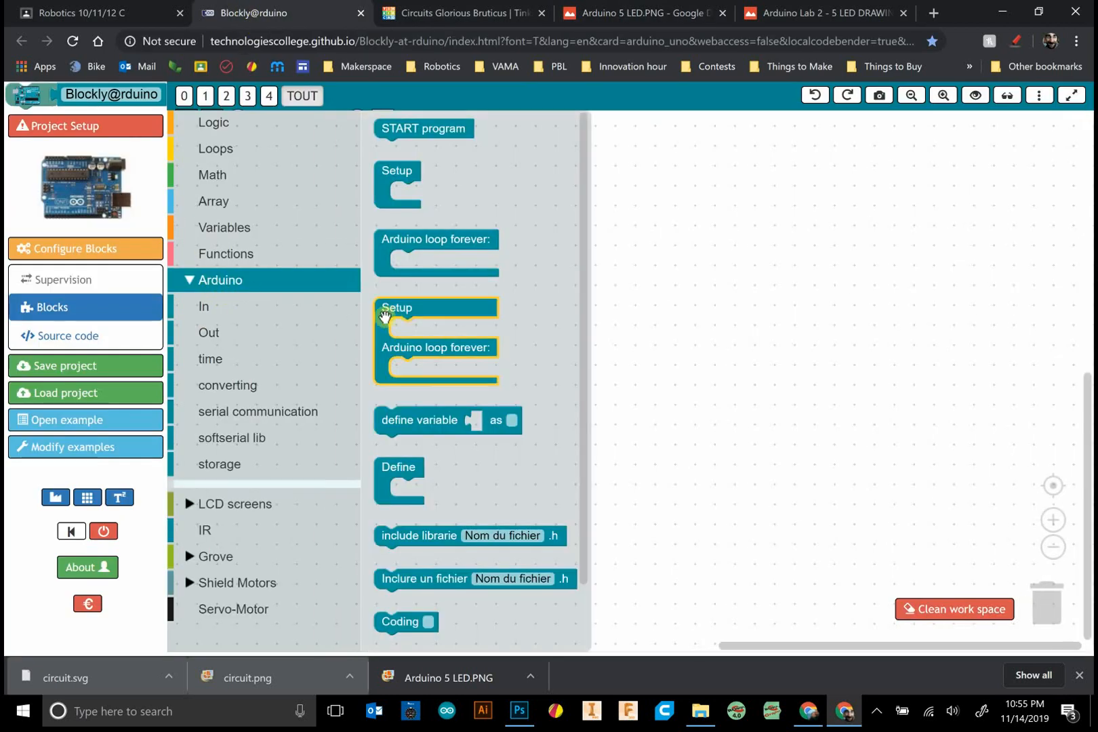
drag(446, 347, 549, 276)
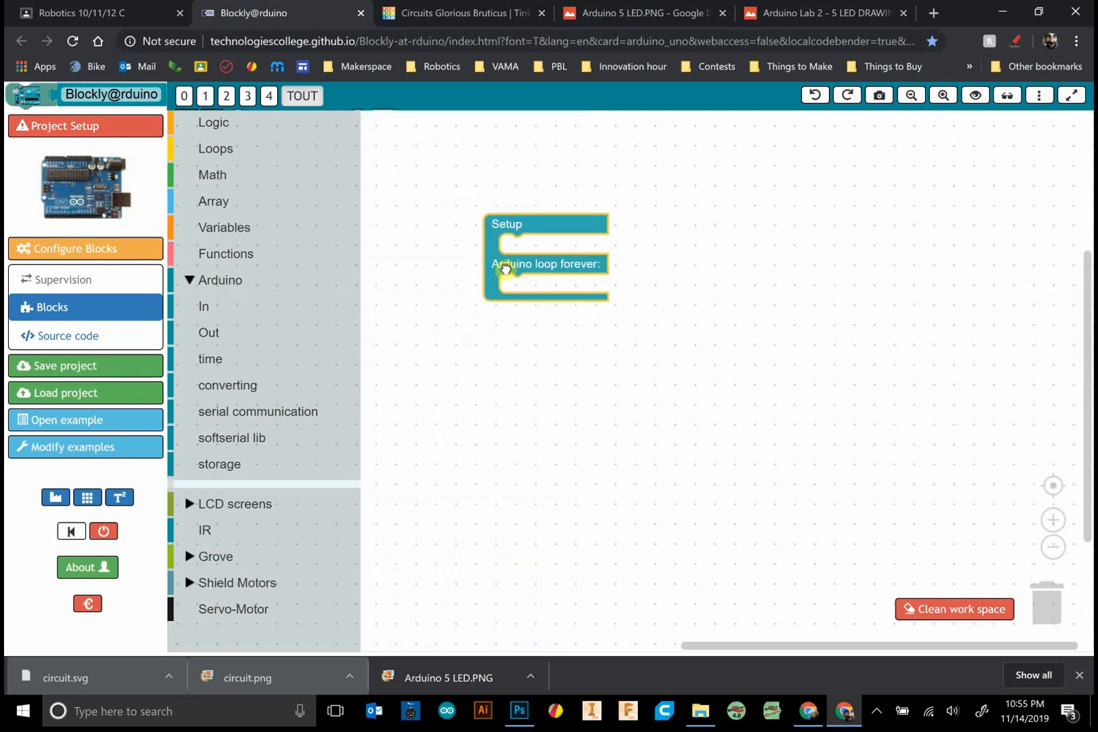
click(1007, 95)
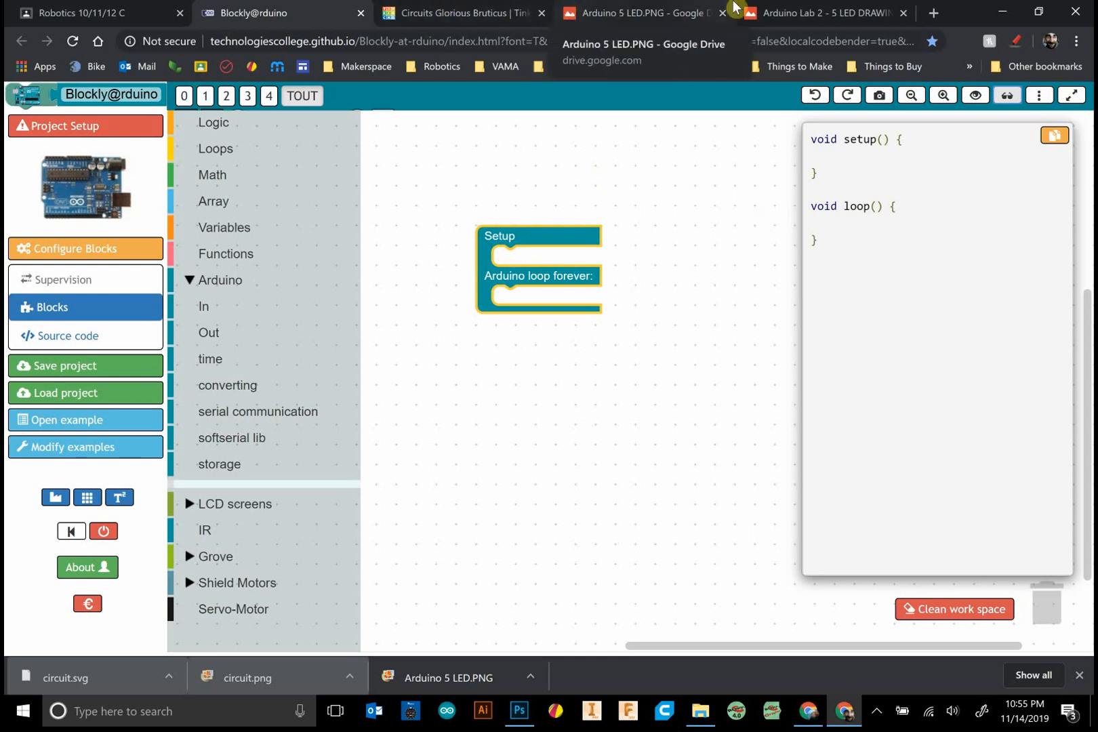
Check the schematic and breadboard wiring images again, then return to the block editor
click(814, 12)
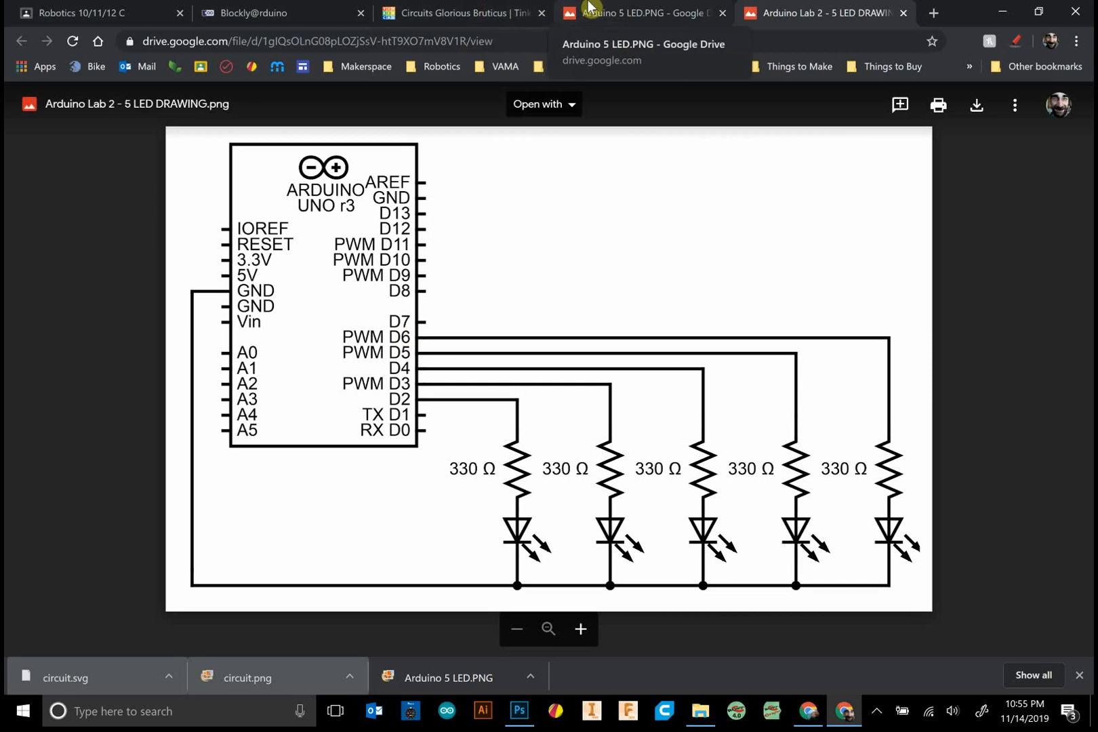
click(639, 12)
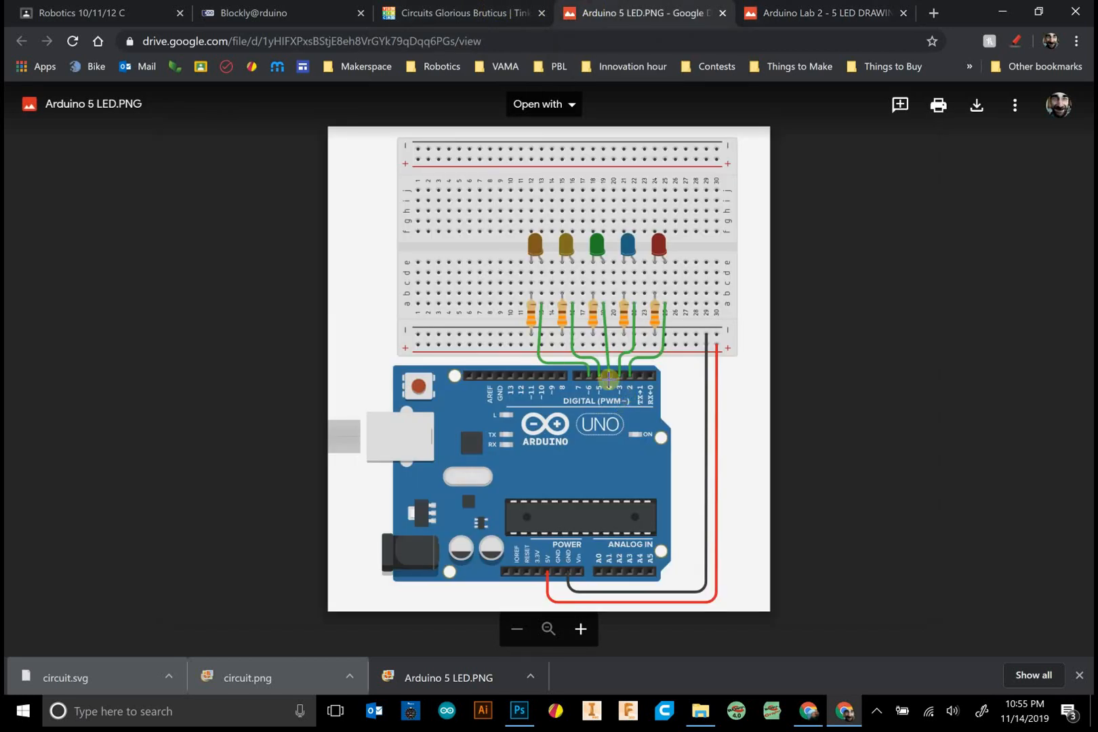
click(290, 6)
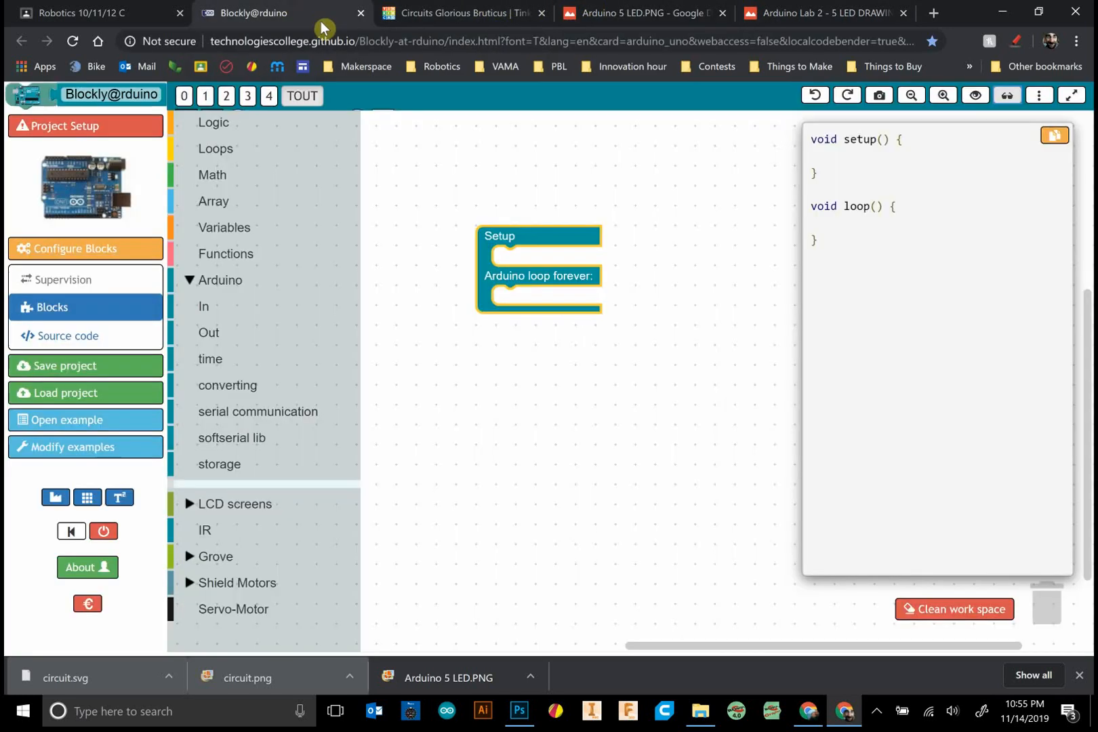
Add a digital pin HIGH block to the loop, set its pin, and duplicate it for a second pin
click(220, 334)
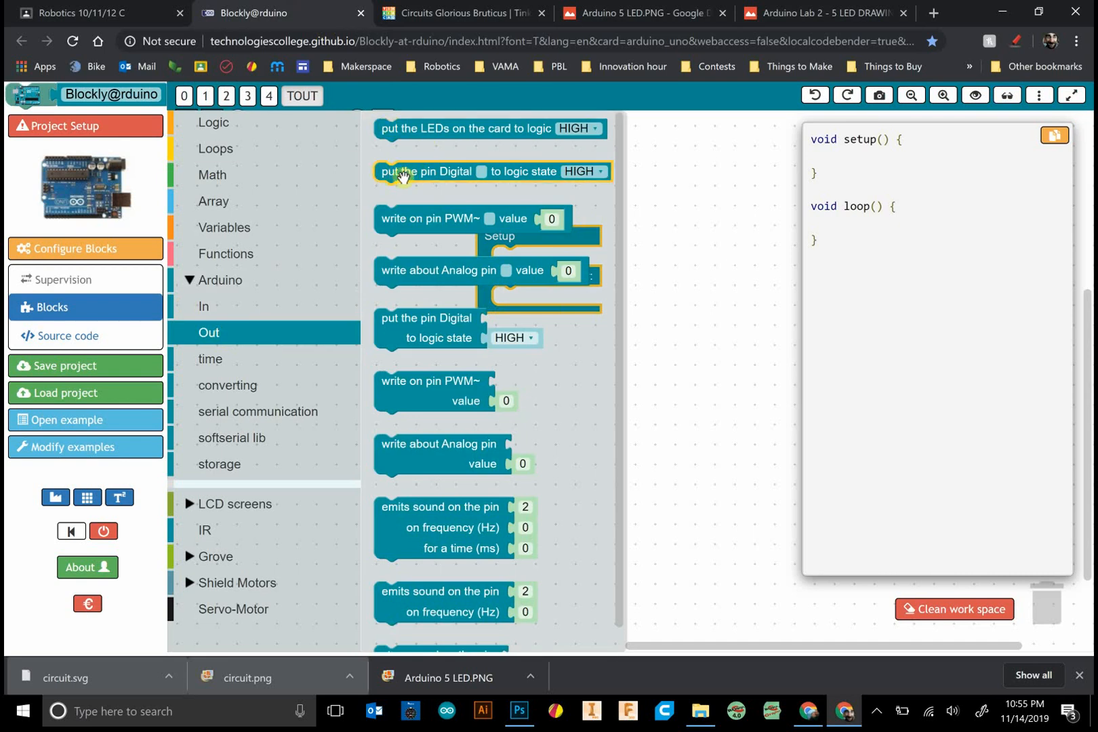
mouse_move(390, 175)
mouse_down()
mouse_move(519, 301)
mouse_move(553, 305)
mouse_up()
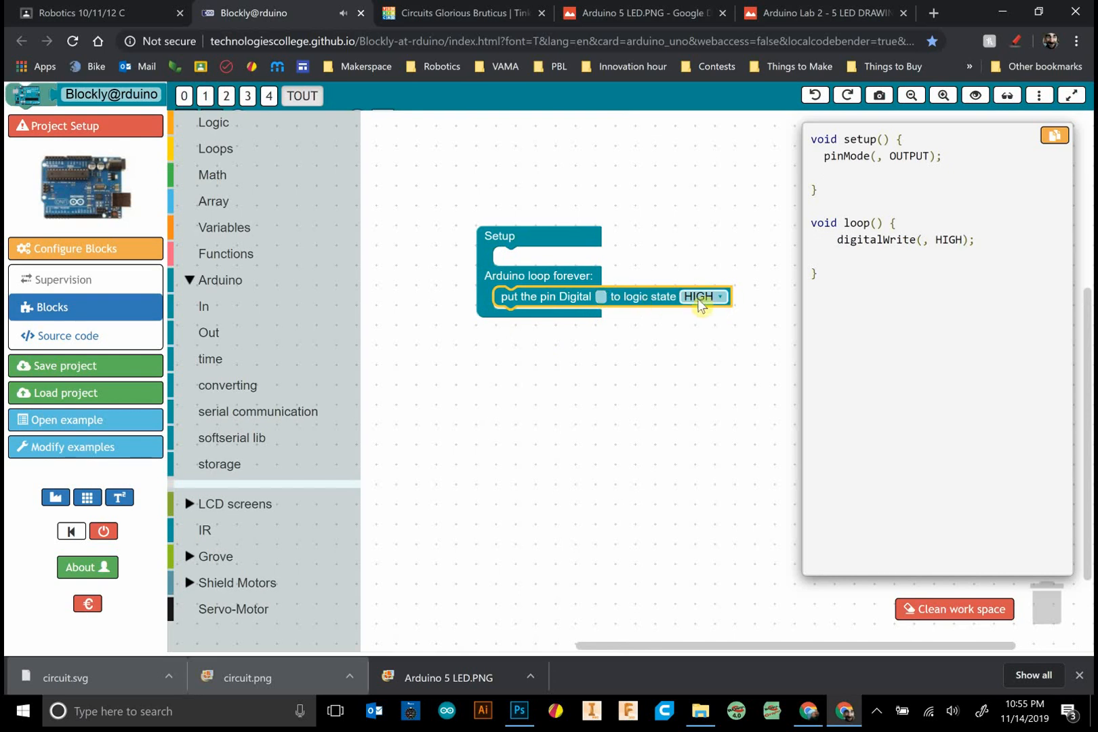
click(701, 300)
click(1007, 95)
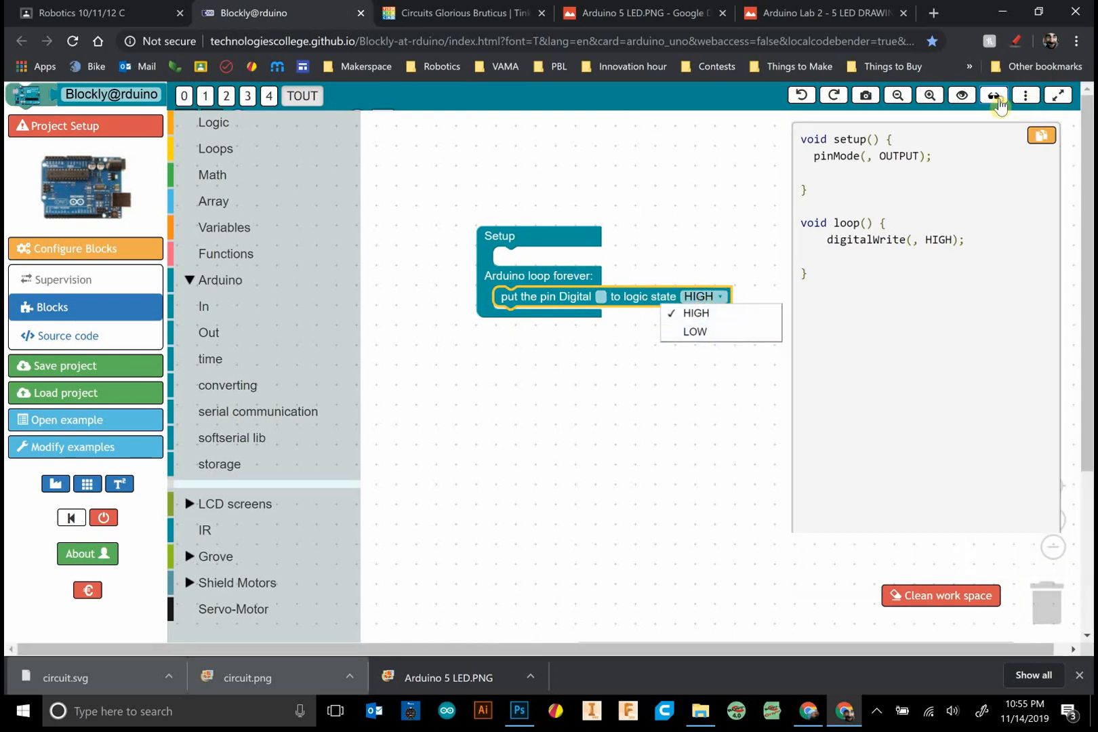
click(602, 297)
text(2)
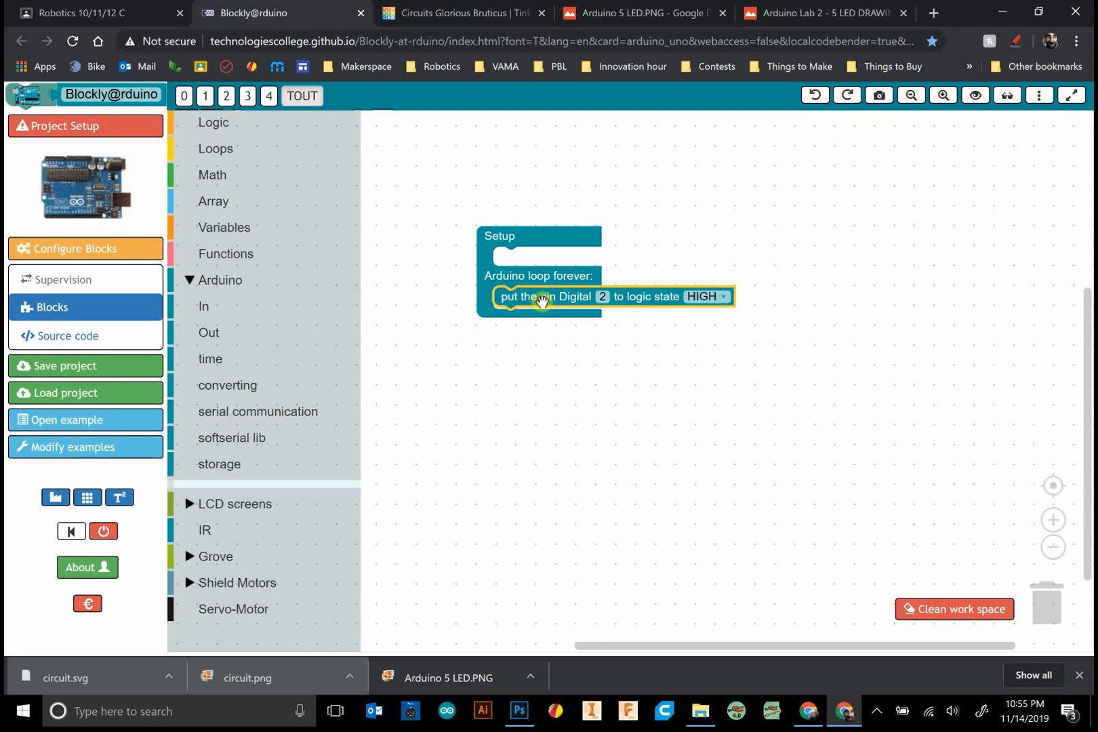
key(ctrl+c)
key(ctrl+v)
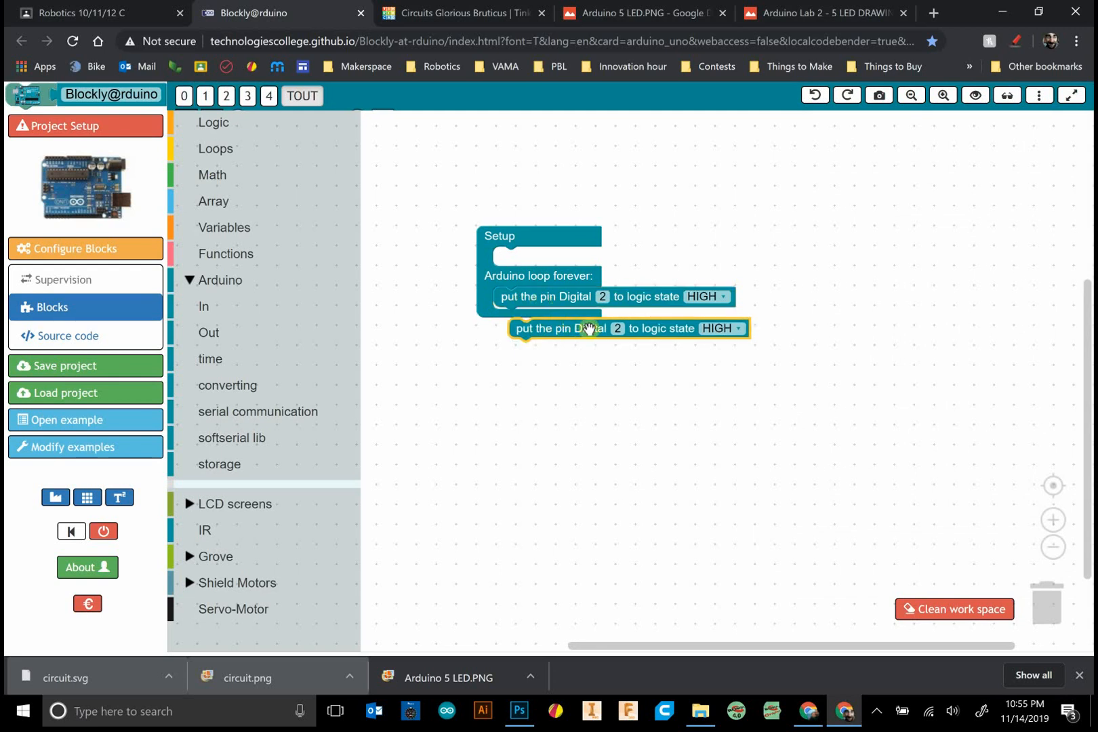
drag(563, 328, 548, 317)
text(3)
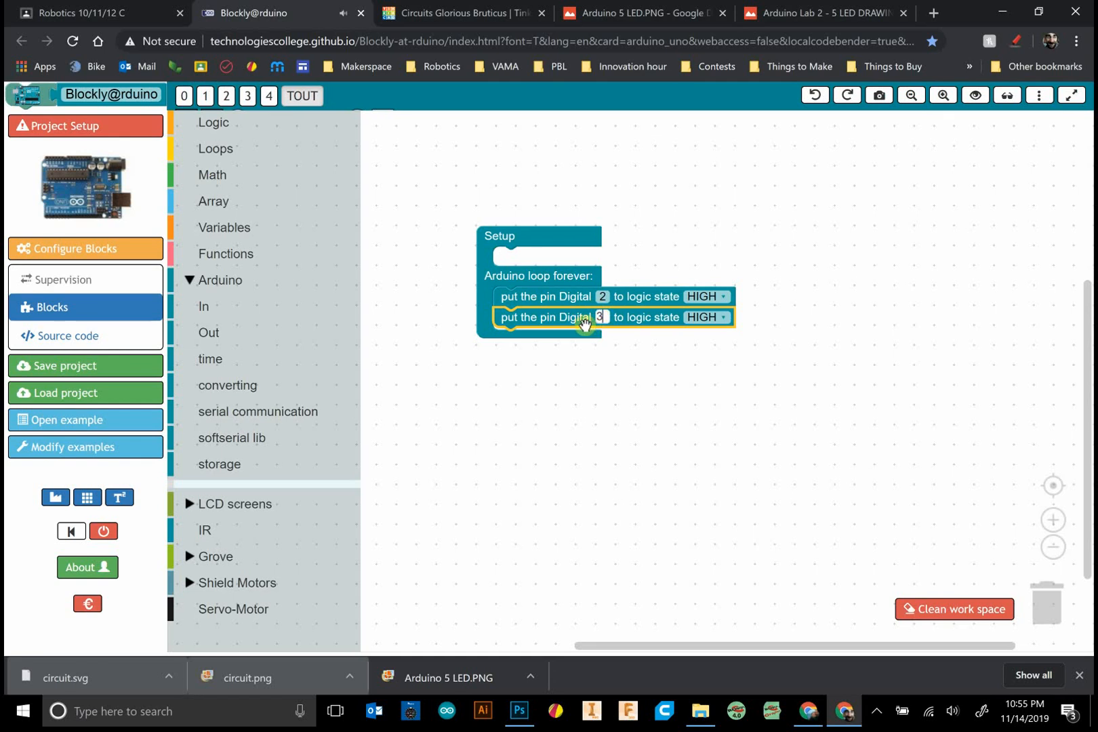
click(598, 350)
Paste three more pin blocks into the loop so pins 2 through 6 are all set HIGH
click(566, 321)
key(ctrl+c)
key(ctrl+v)
key(ctrl+v)
key(ctrl+v)
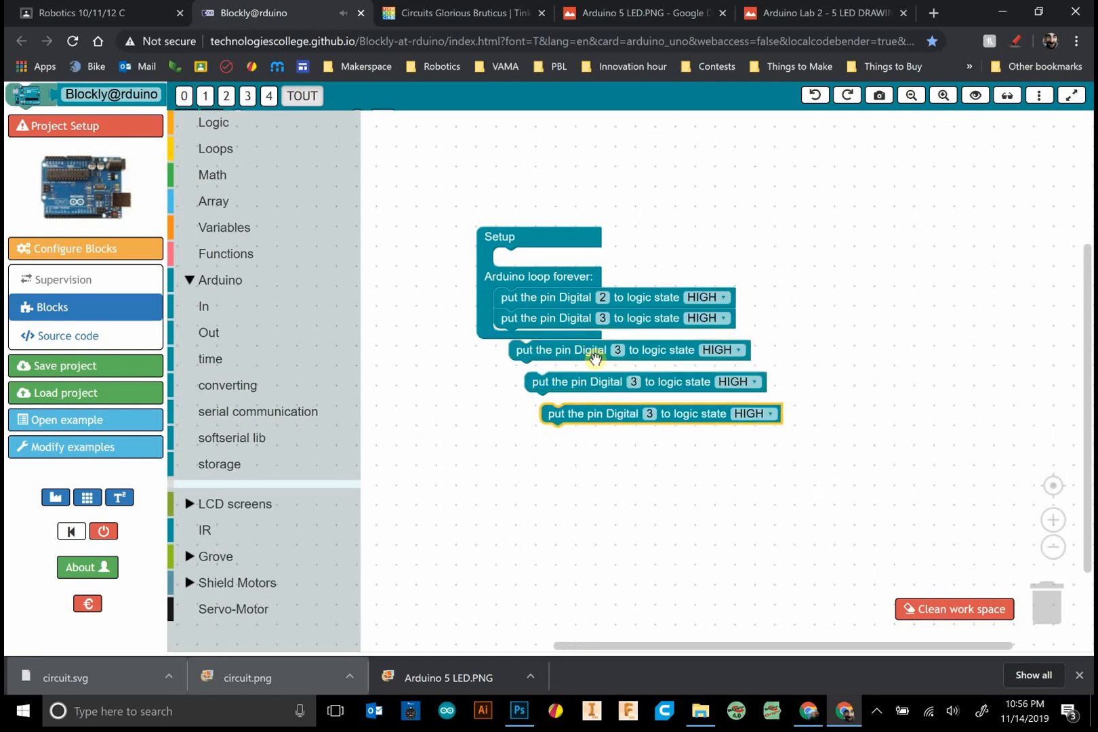
drag(613, 415, 572, 345)
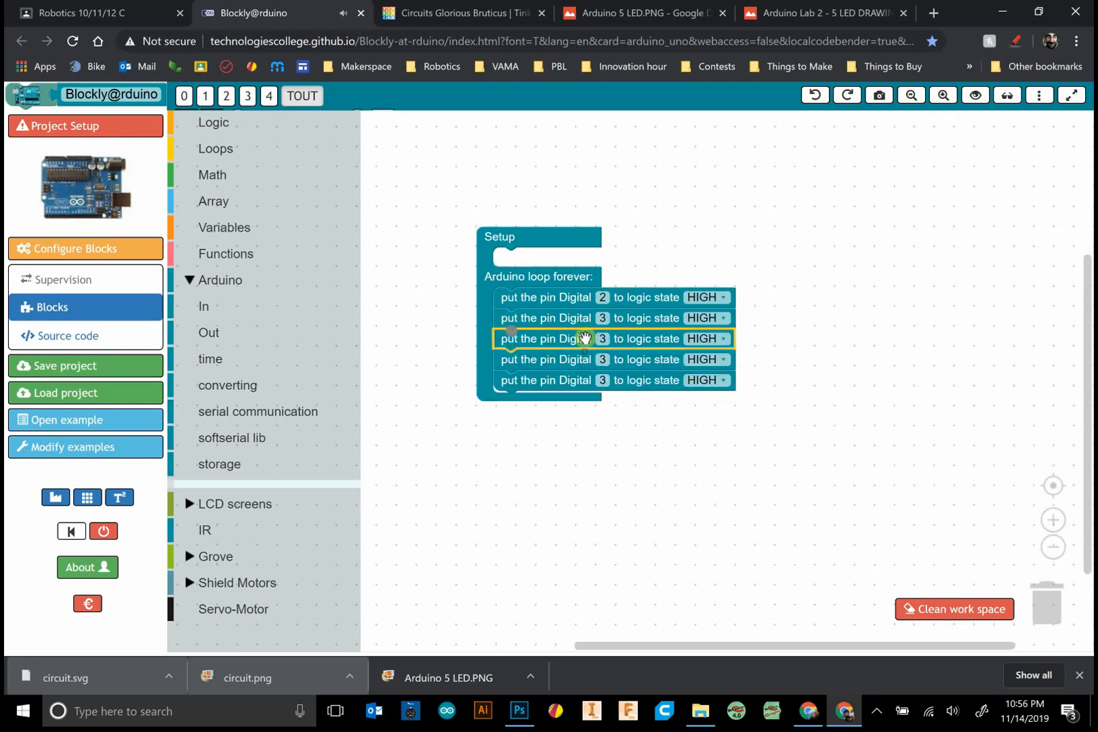
click(601, 339)
text(4)
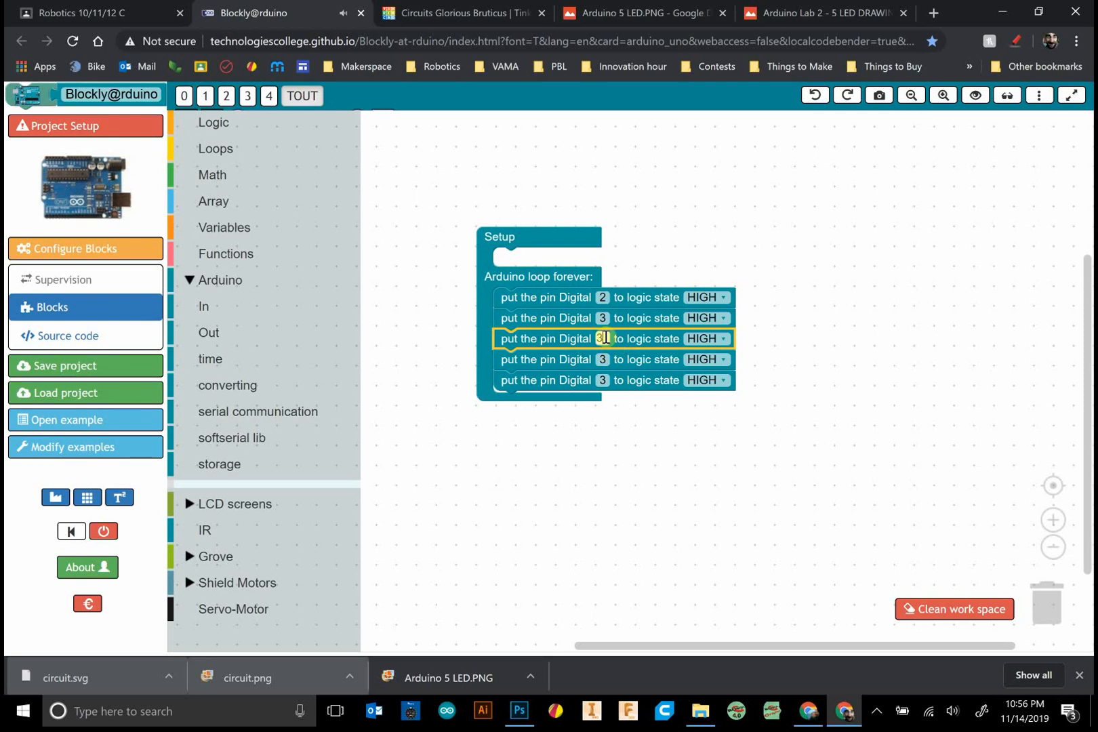
click(602, 359)
text(5)
click(601, 379)
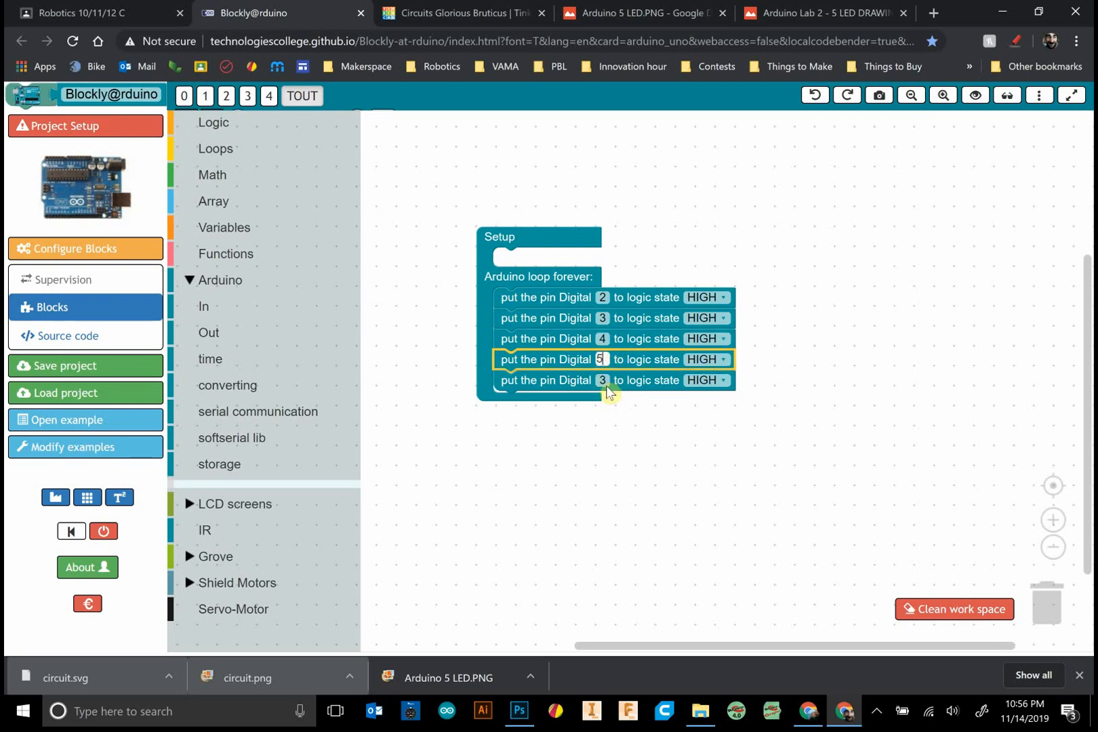
text(6)
click(640, 456)
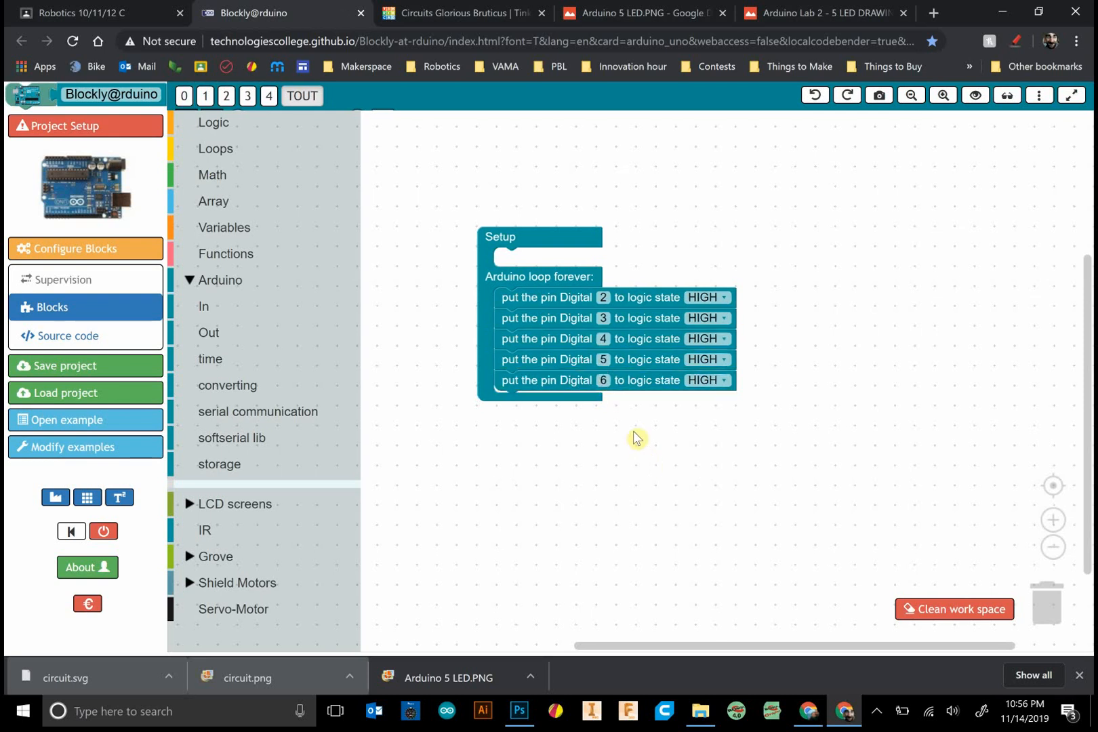
Show the generated Arduino code and copy all of it
click(1009, 98)
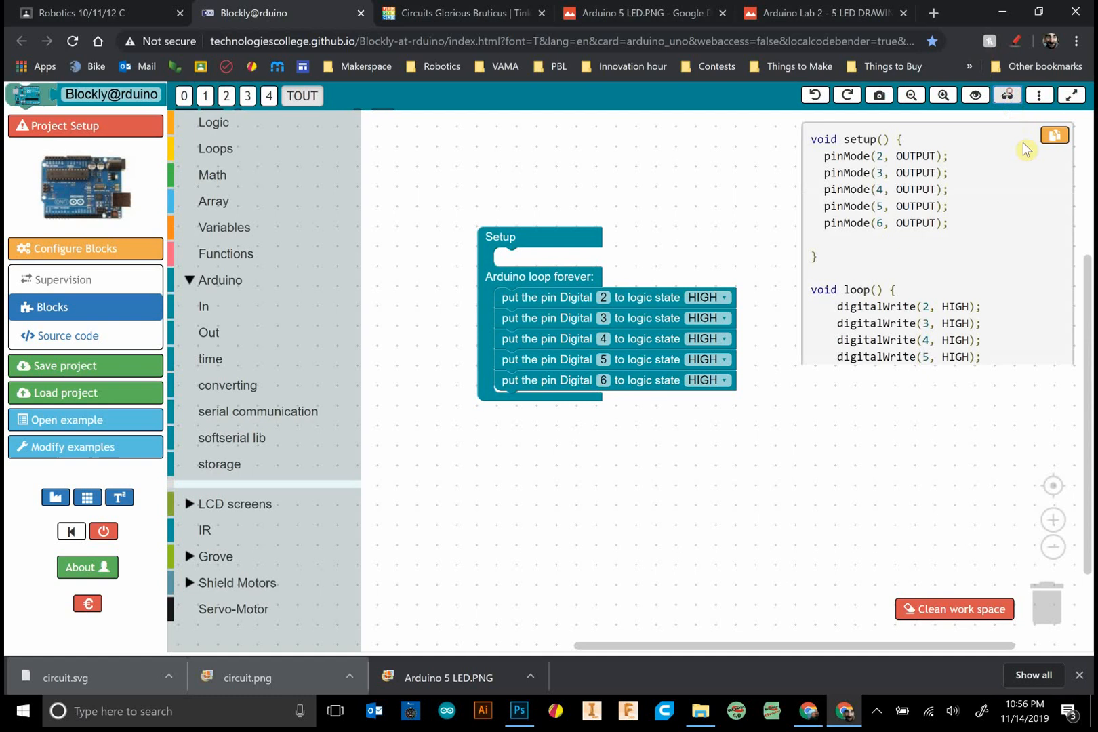
click(1053, 136)
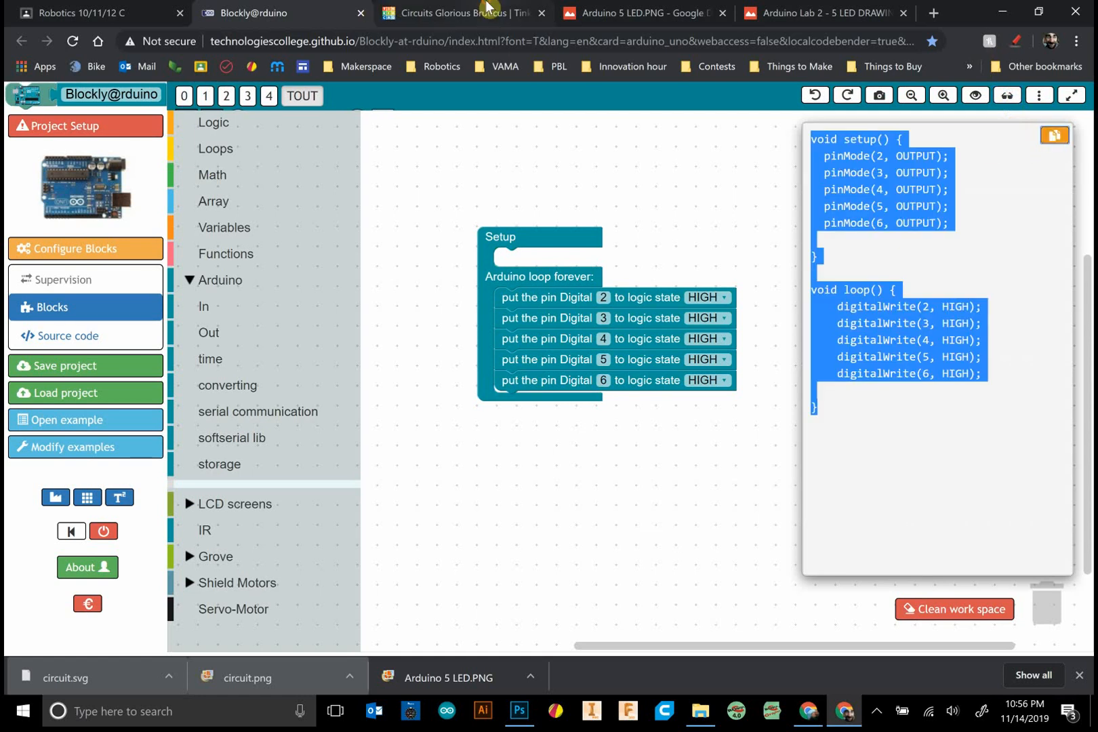
Replace the Tinkercad circuit's code with the pasted pins 2–6 HIGH sketch
click(455, 13)
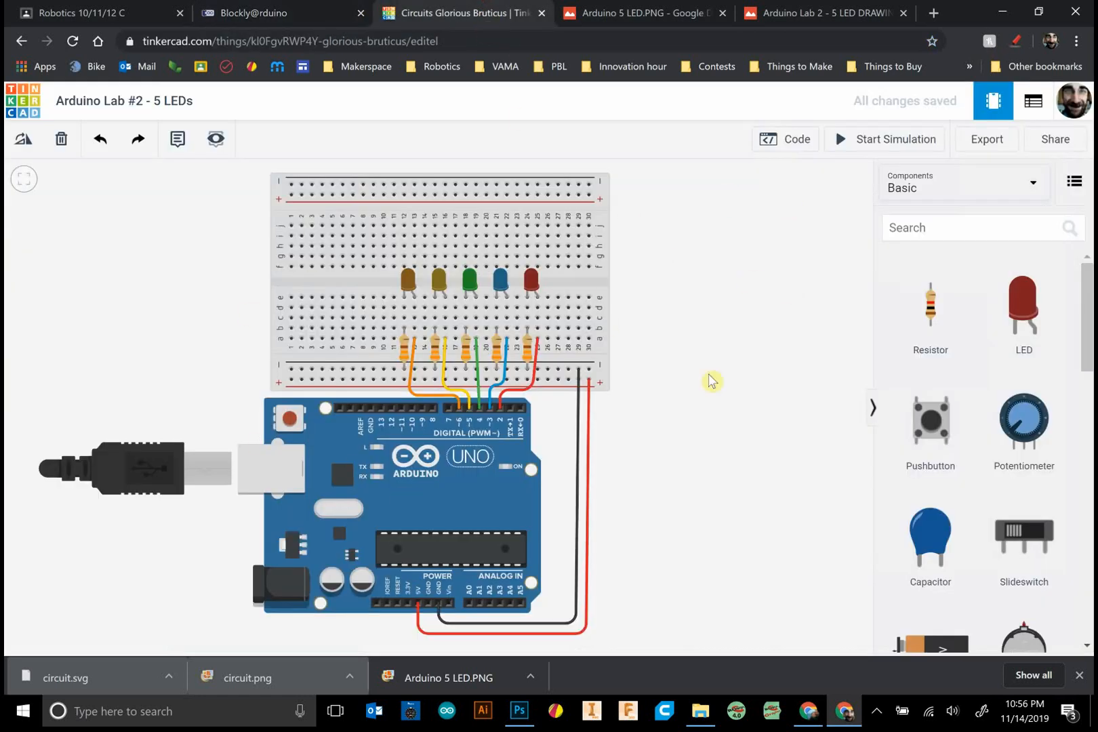
click(797, 140)
click(822, 281)
key(ctrl+a)
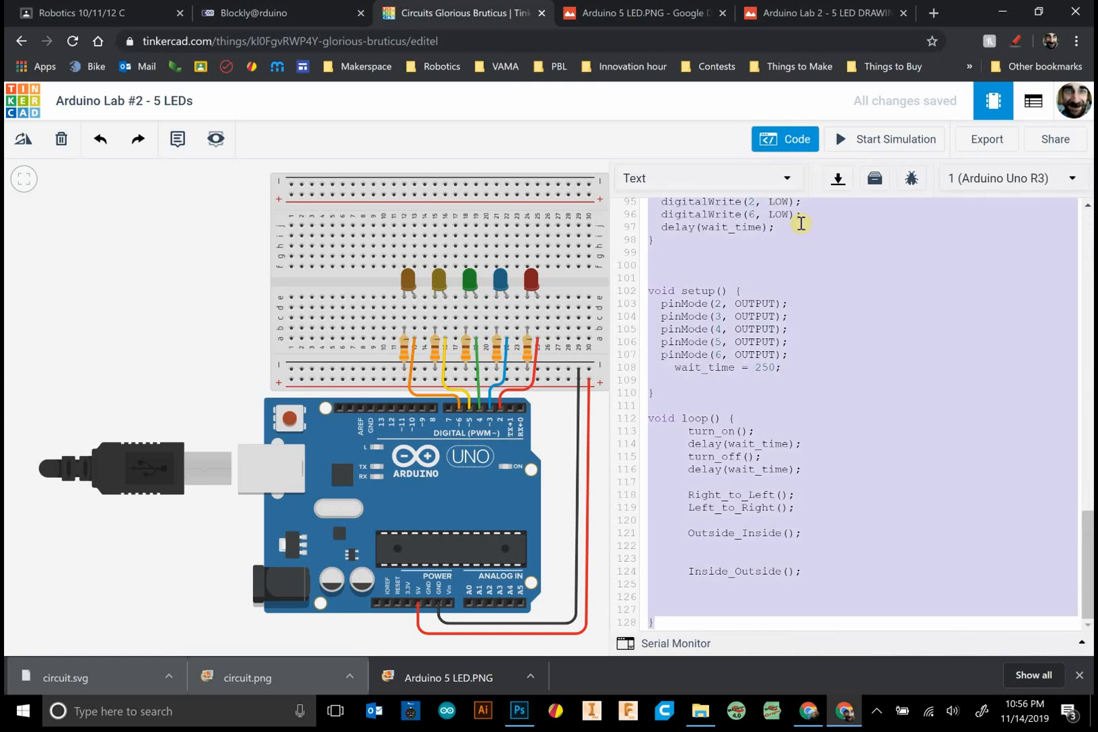
key(ctrl+v)
Run the simulation briefly, stop it, and return to Blockly@rduino
click(884, 138)
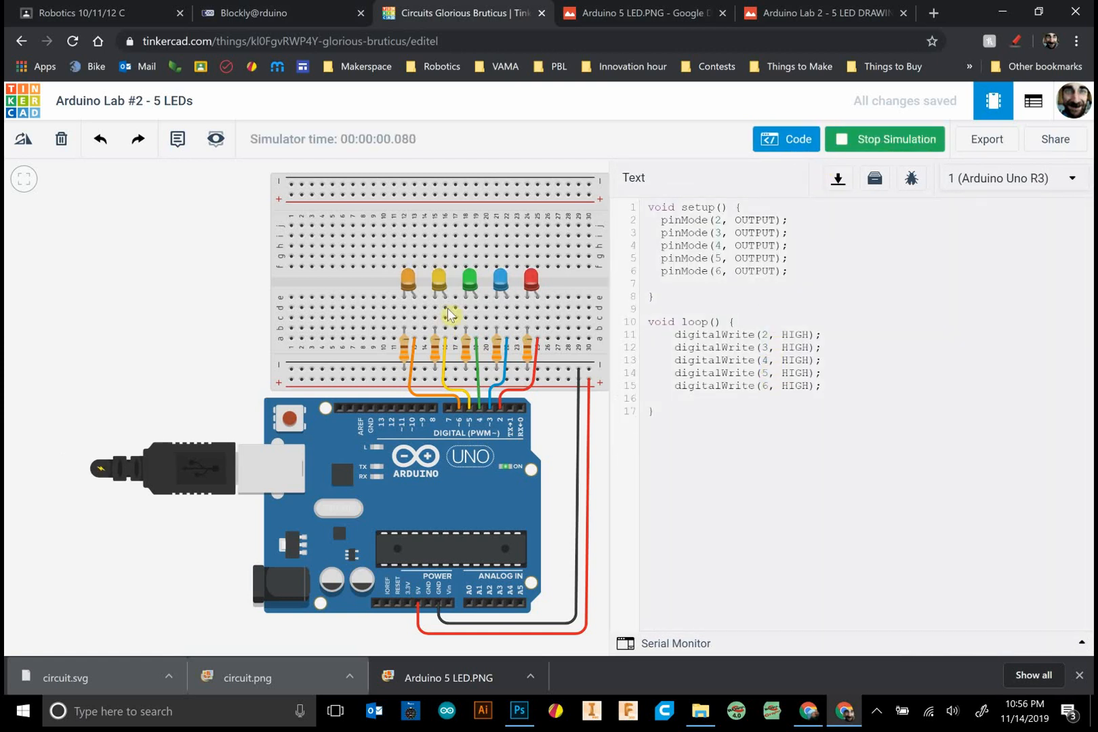
click(858, 142)
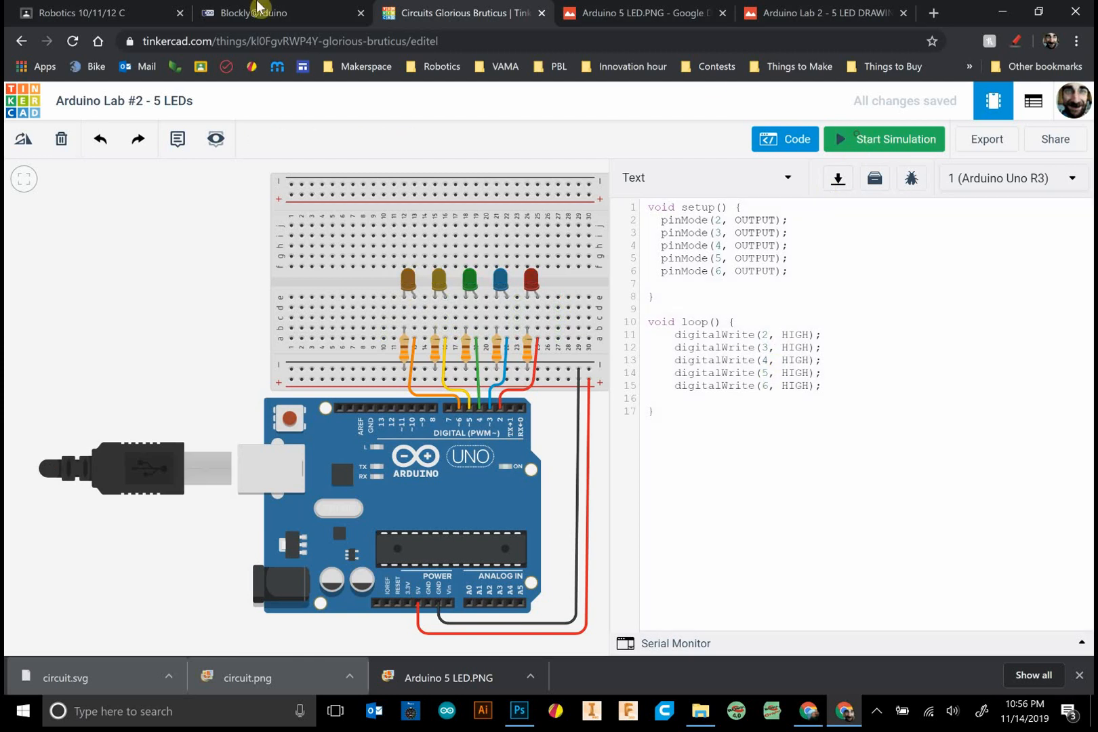
click(253, 13)
drag(497, 276, 499, 275)
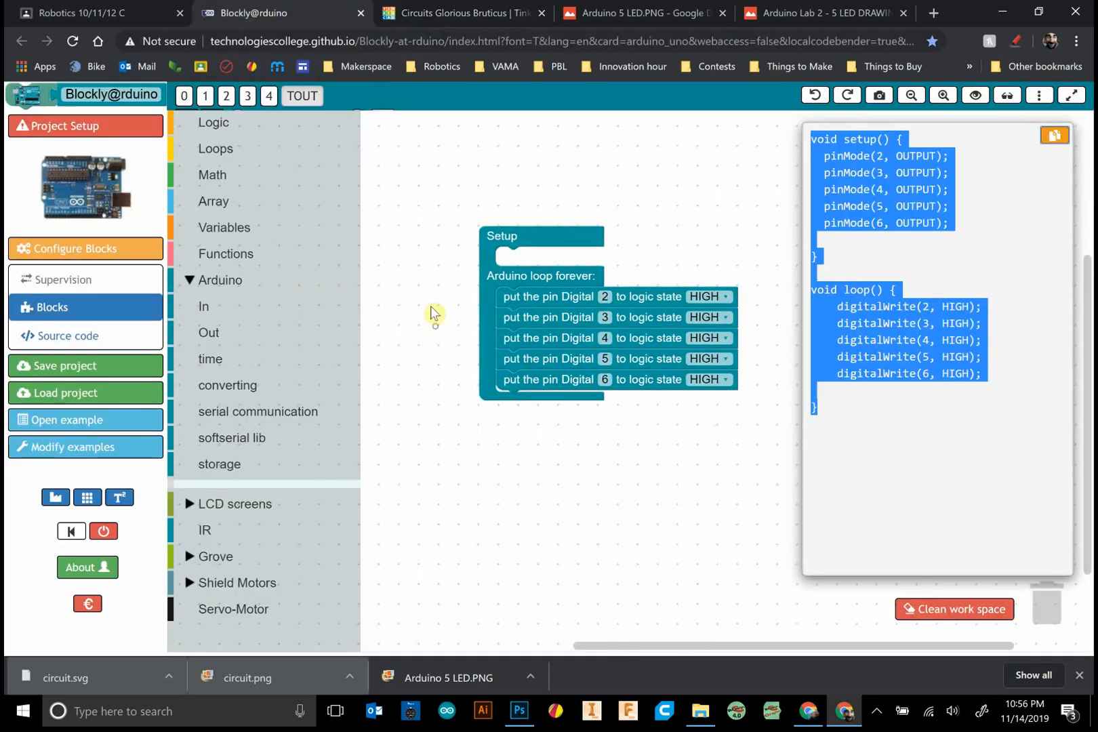
Add a 1000 ms delay after the pin blocks and tidy the stack, removing a stray pin 2 copy
click(221, 364)
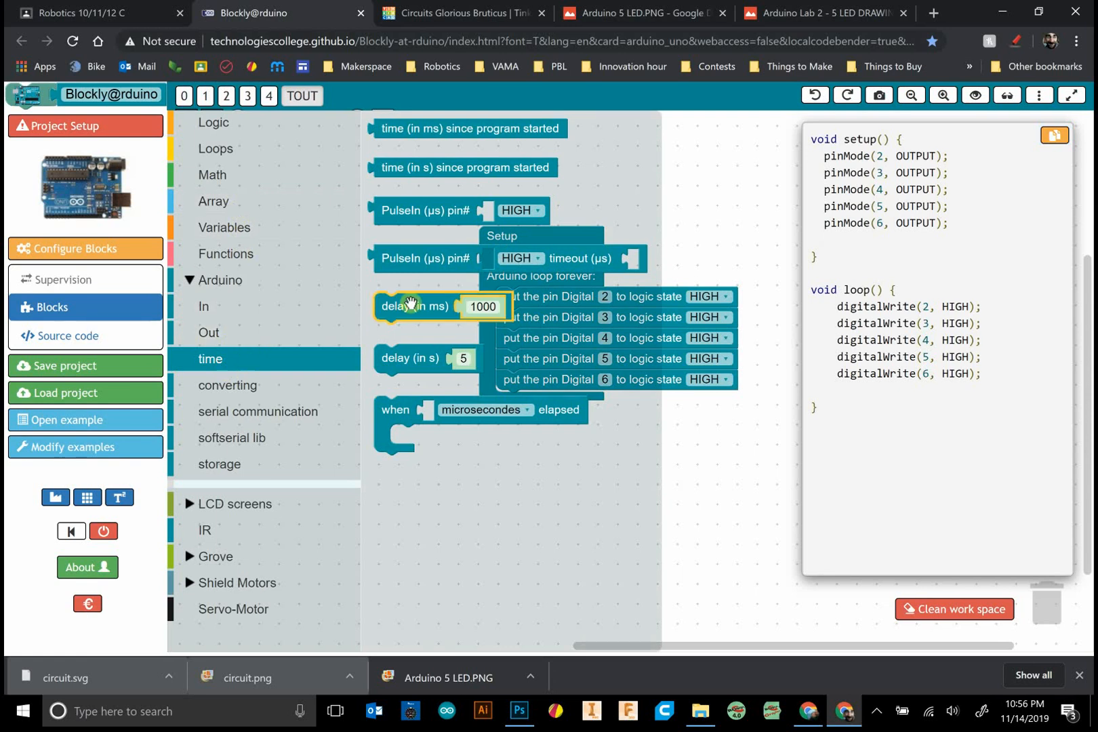
mouse_move(393, 307)
mouse_down()
mouse_move(501, 446)
mouse_move(514, 409)
mouse_up()
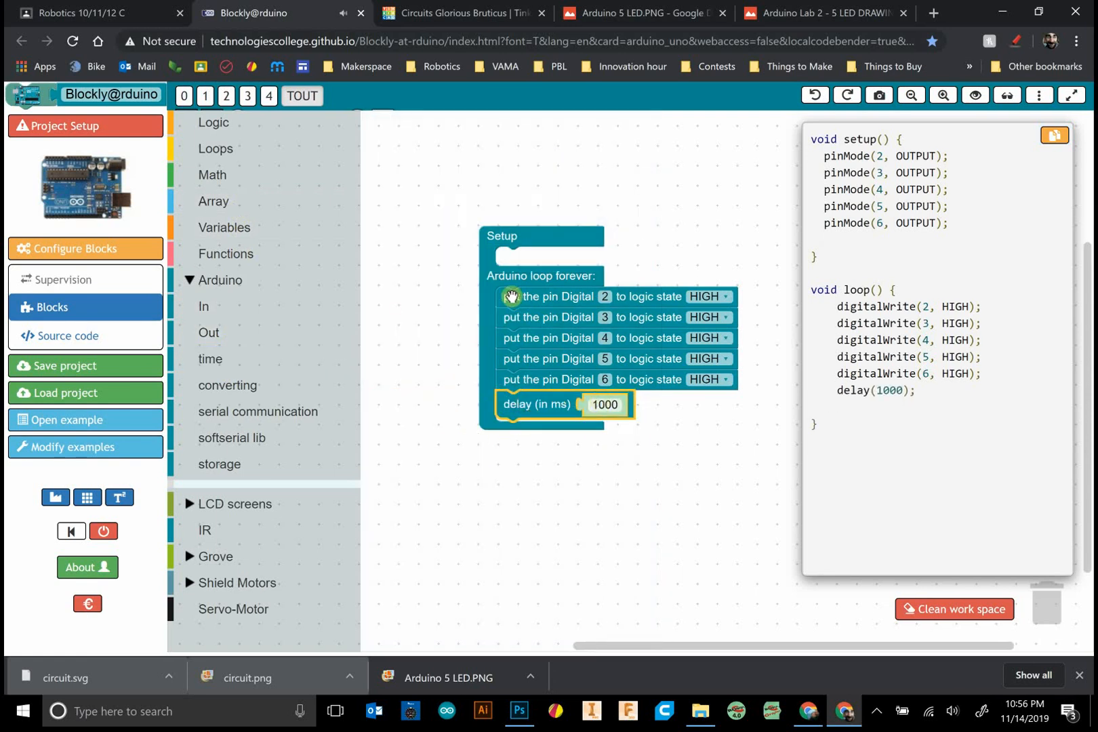
drag(512, 296, 533, 347)
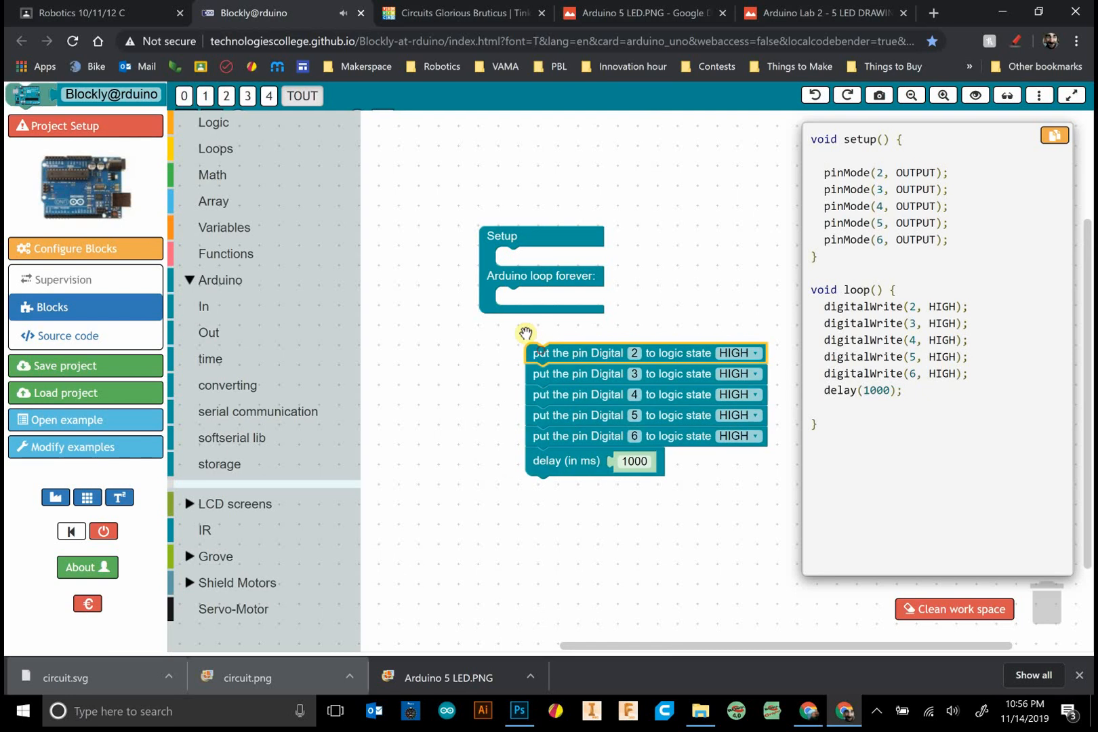
drag(514, 276, 494, 256)
drag(549, 353, 523, 335)
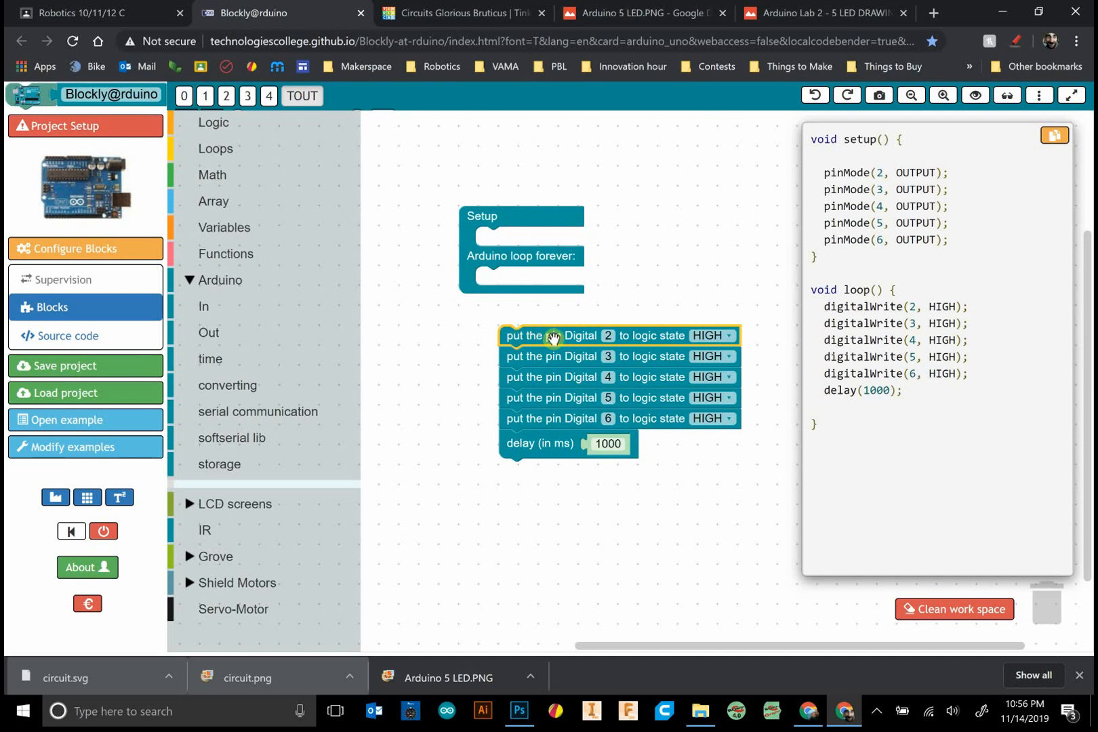
drag(553, 336, 1037, 624)
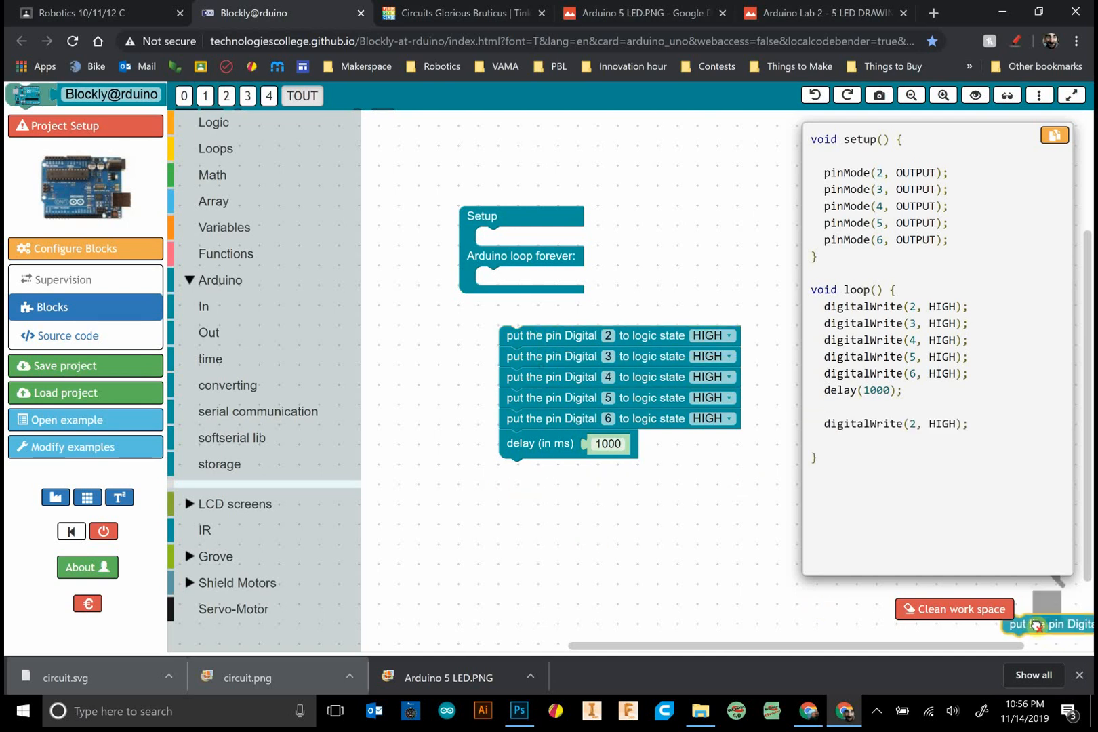
mouse_move(543, 356)
mouse_down()
mouse_move(508, 396)
mouse_move(498, 346)
mouse_up()
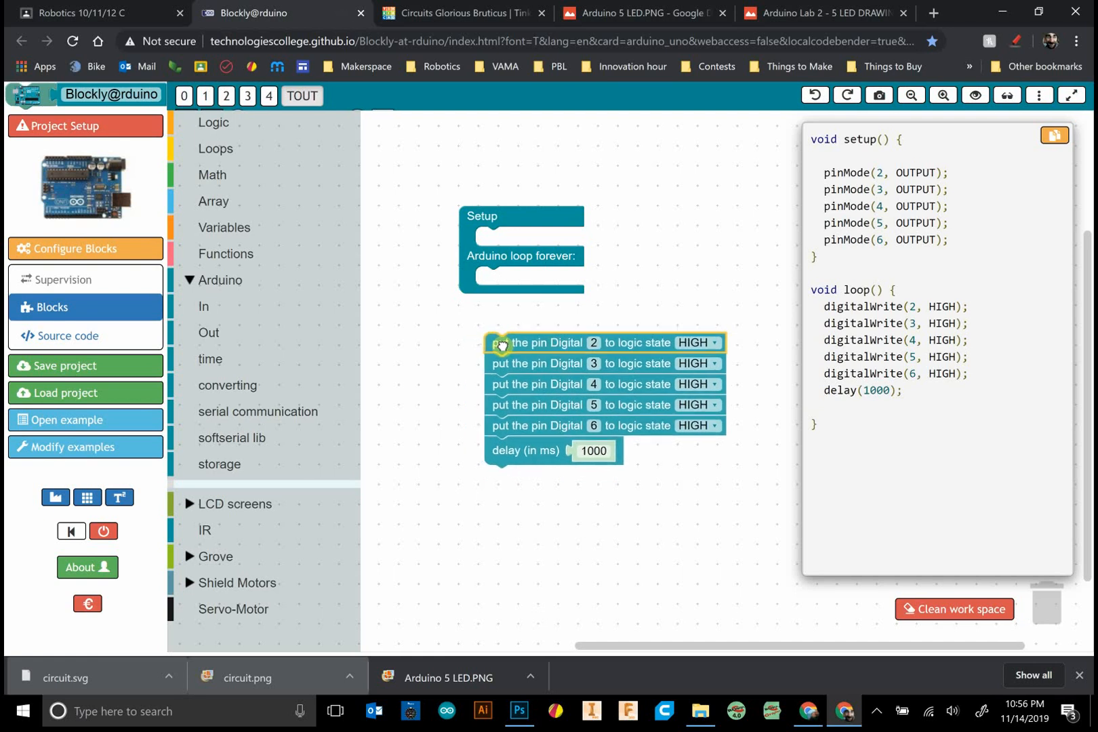
mouse_move(500, 344)
mouse_down()
mouse_move(495, 362)
mouse_move(494, 337)
mouse_up()
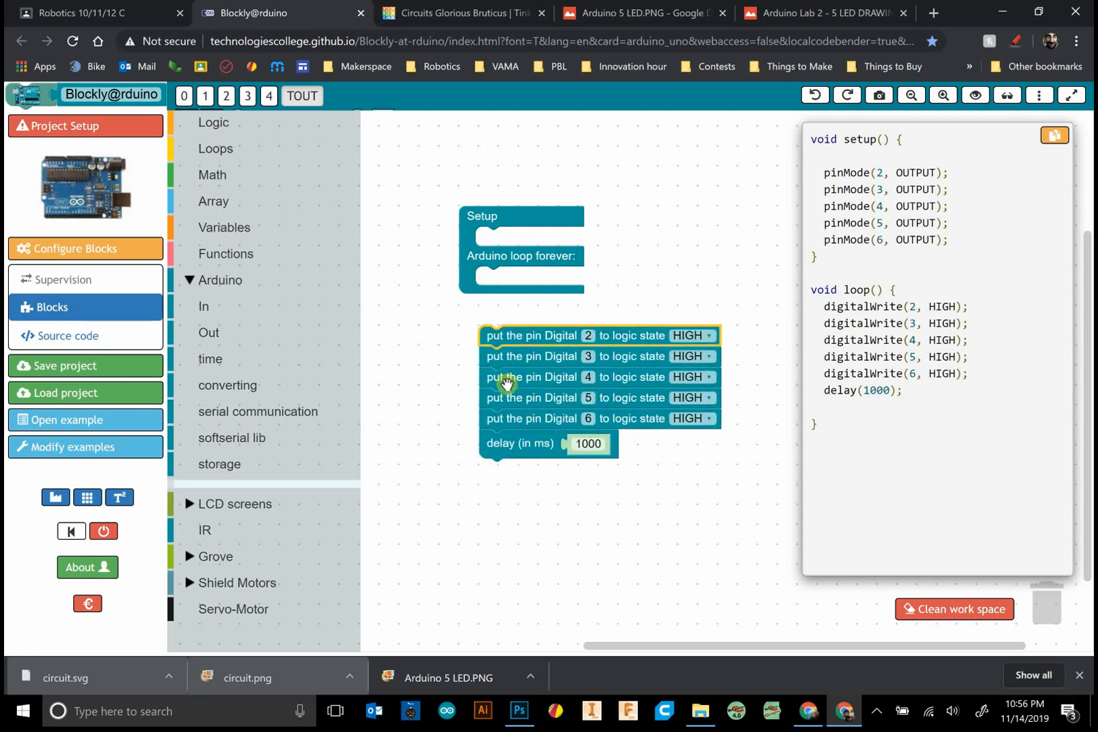
Duplicate the stack, set the copies for pins 2–6 to LOW, and put both stacks in the loop
key(ctrl+v)
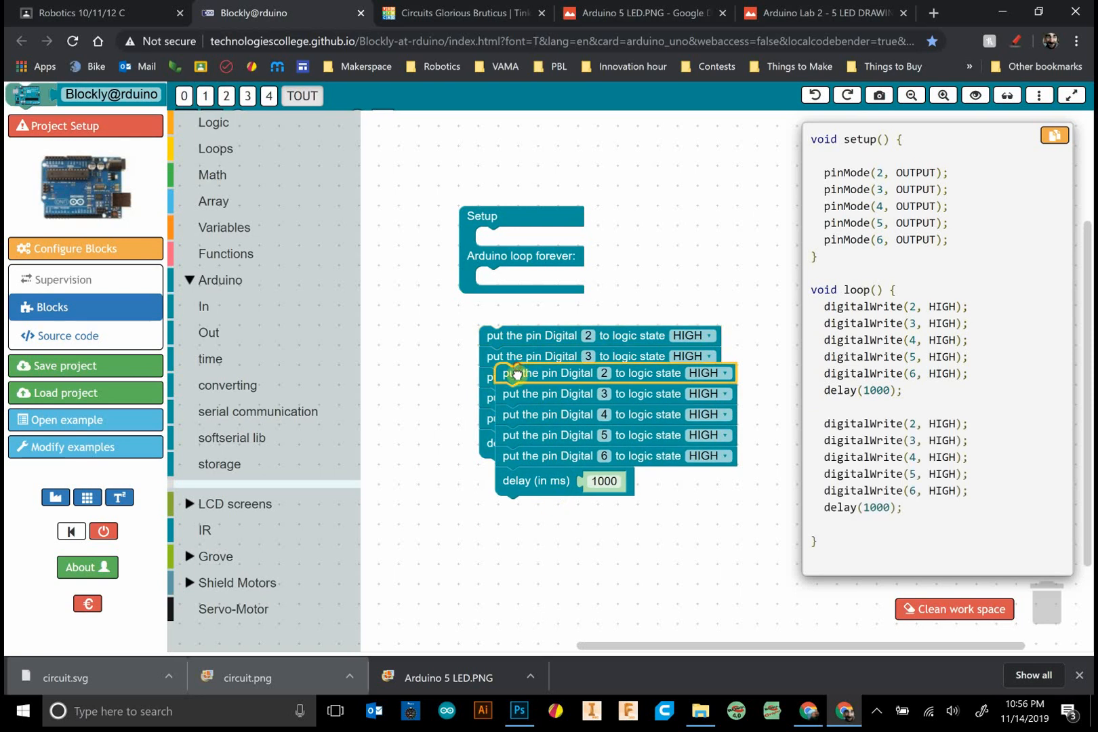
drag(522, 372, 481, 469)
click(691, 468)
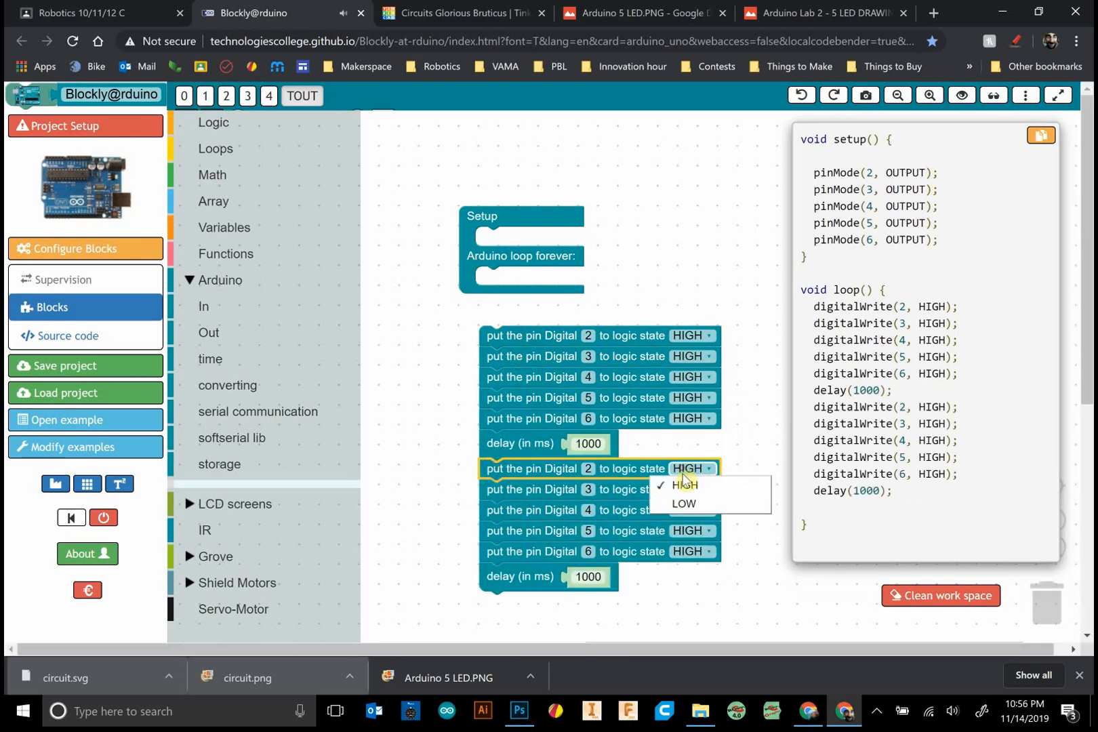
click(684, 503)
click(691, 489)
click(683, 524)
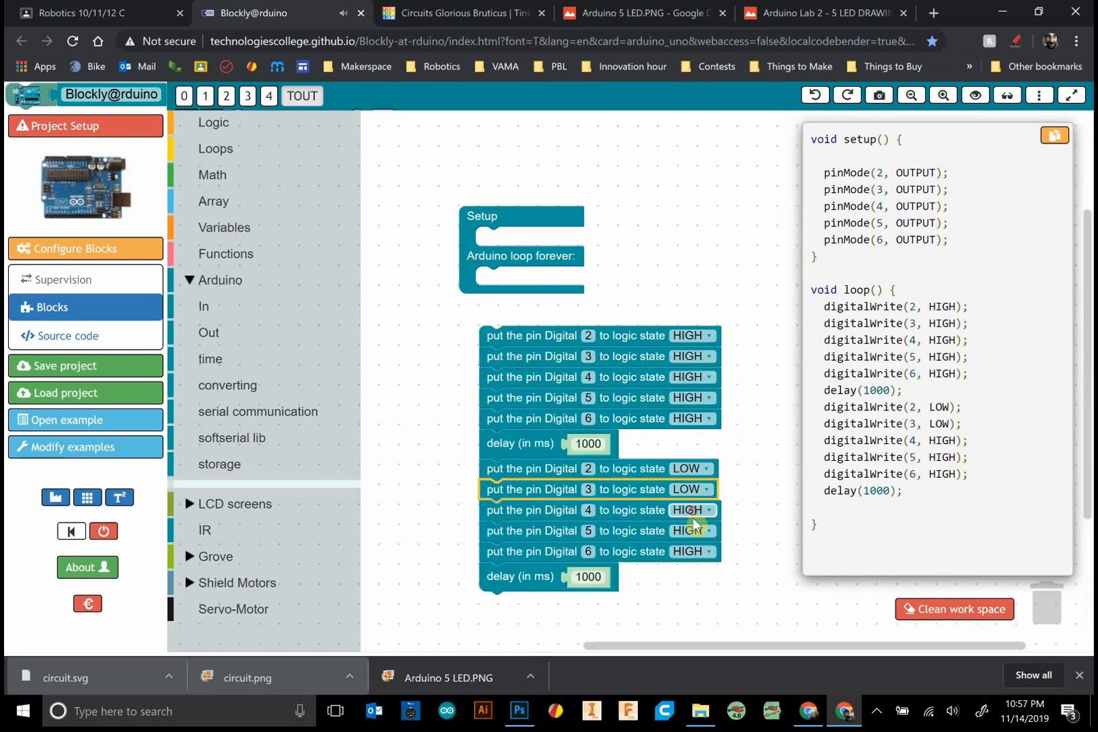
click(694, 545)
click(694, 566)
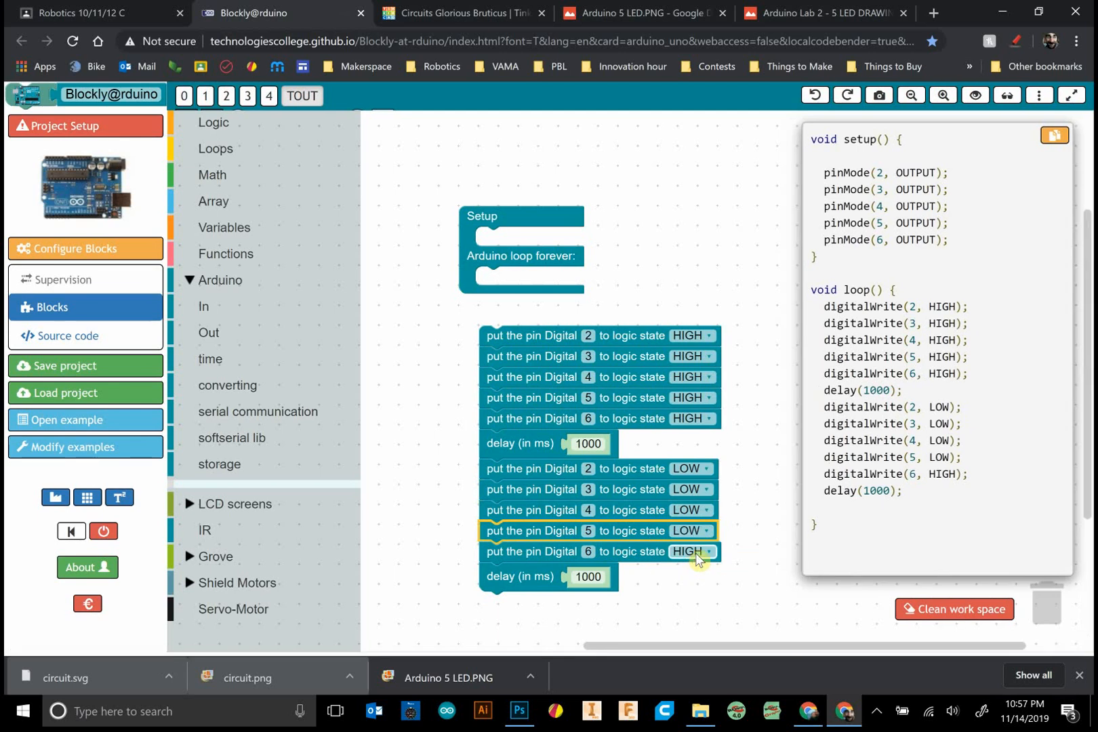
click(685, 586)
drag(494, 336, 494, 297)
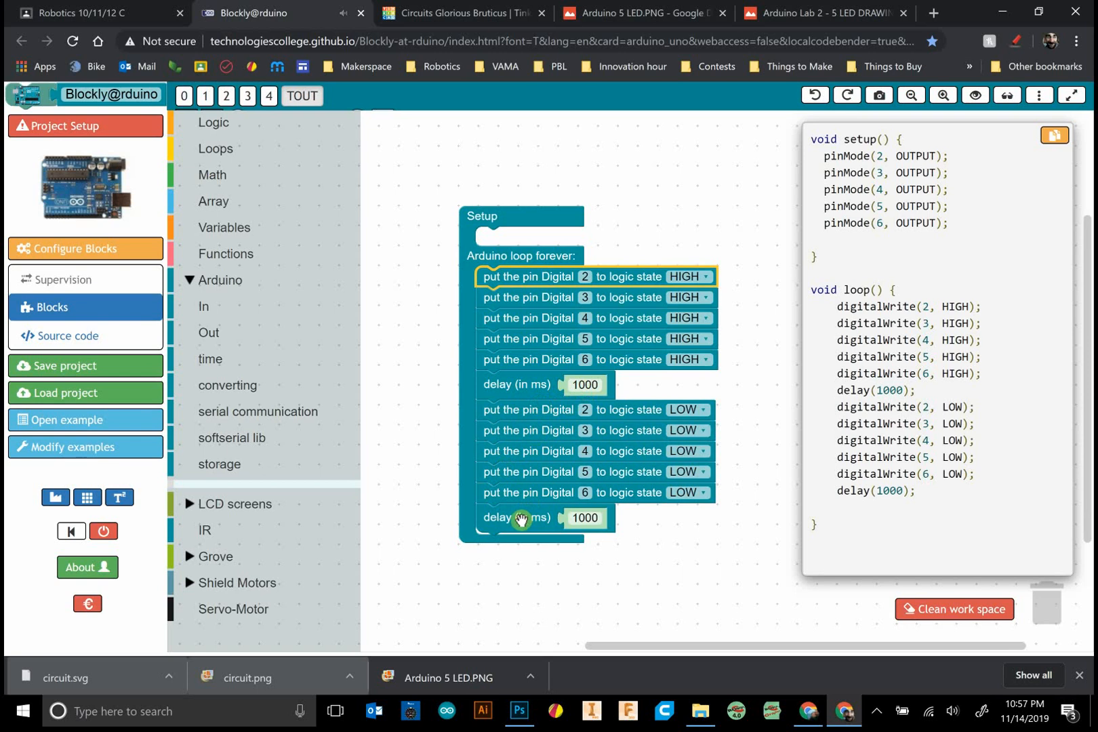
Paste the copied all-on/all-off blink sketch into Tinkercad's code editor and simulate it briefly
click(1055, 137)
click(455, 12)
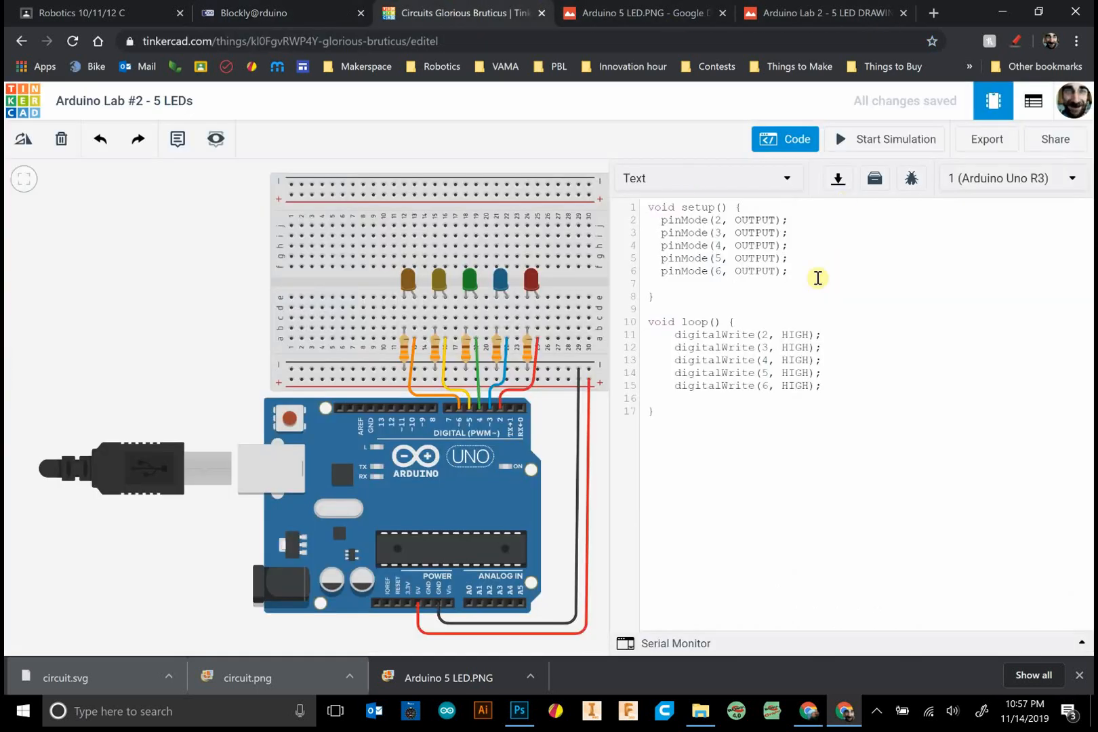
key(ctrl+a)
key(ctrl+v)
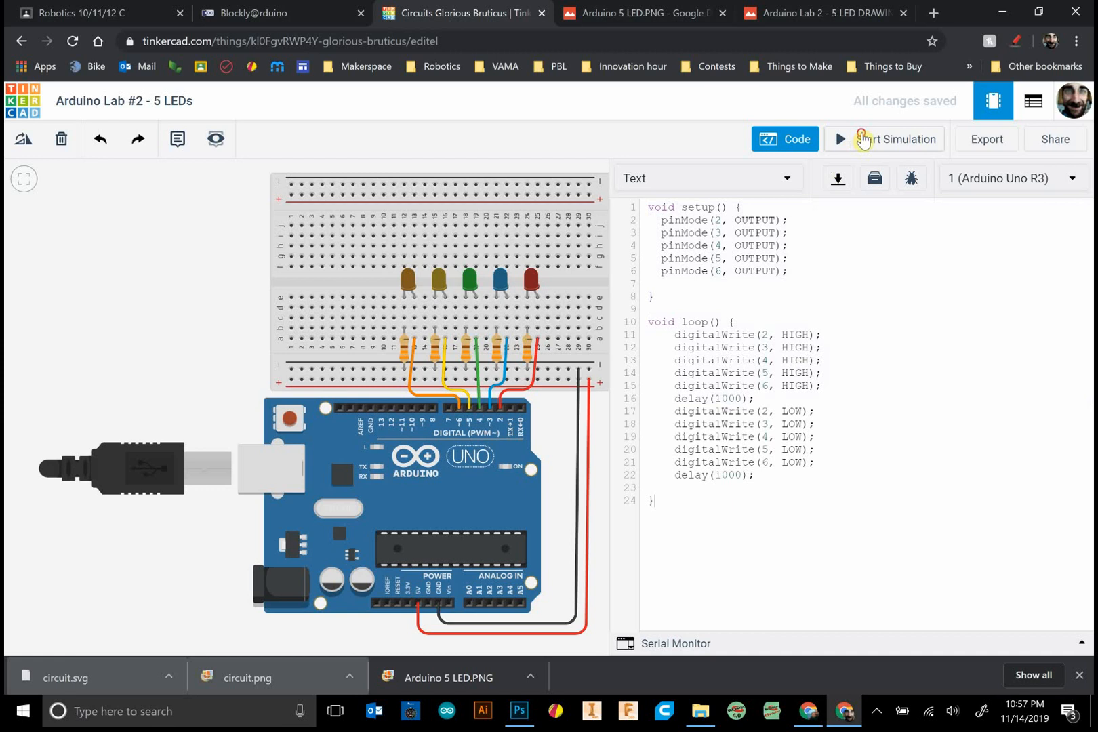
click(884, 139)
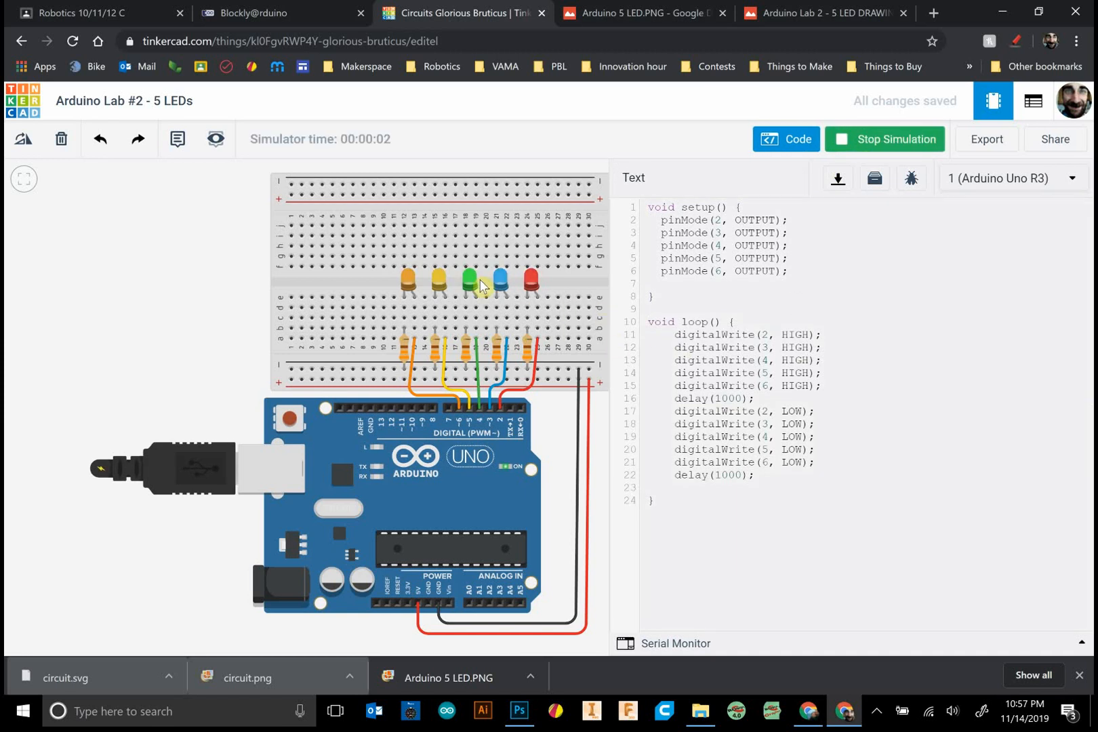
click(860, 139)
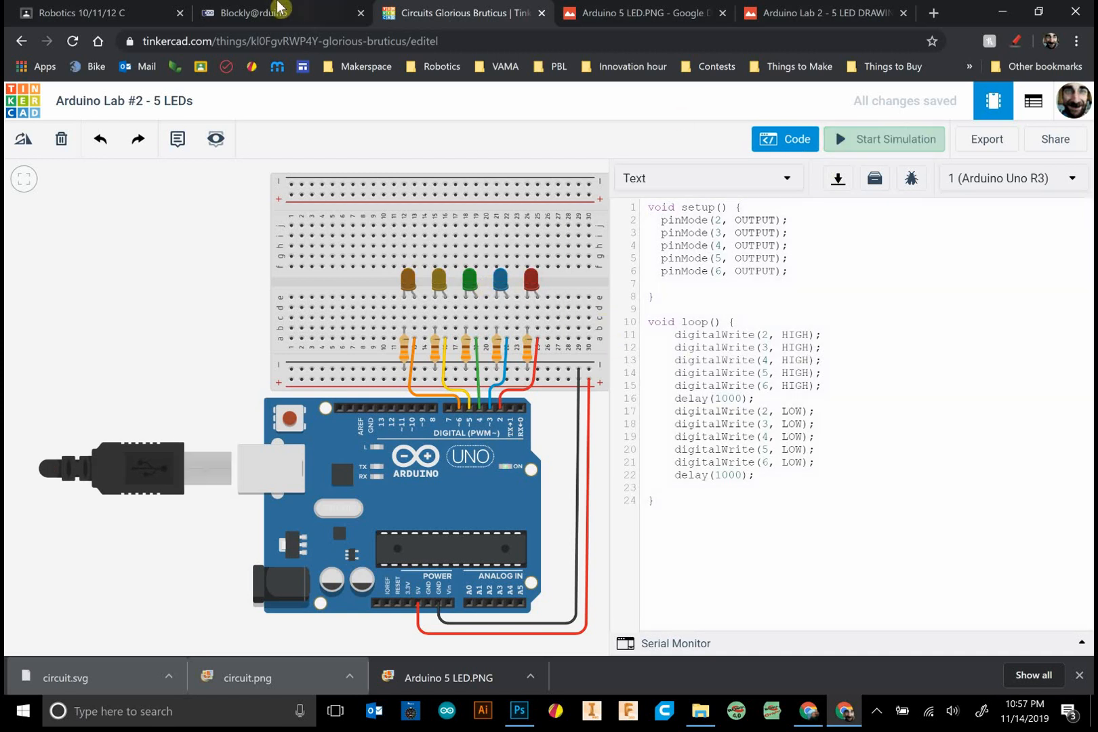
Highlight the first three requirement lines of the assignment, ending on 'Sequence from left to right'
click(120, 12)
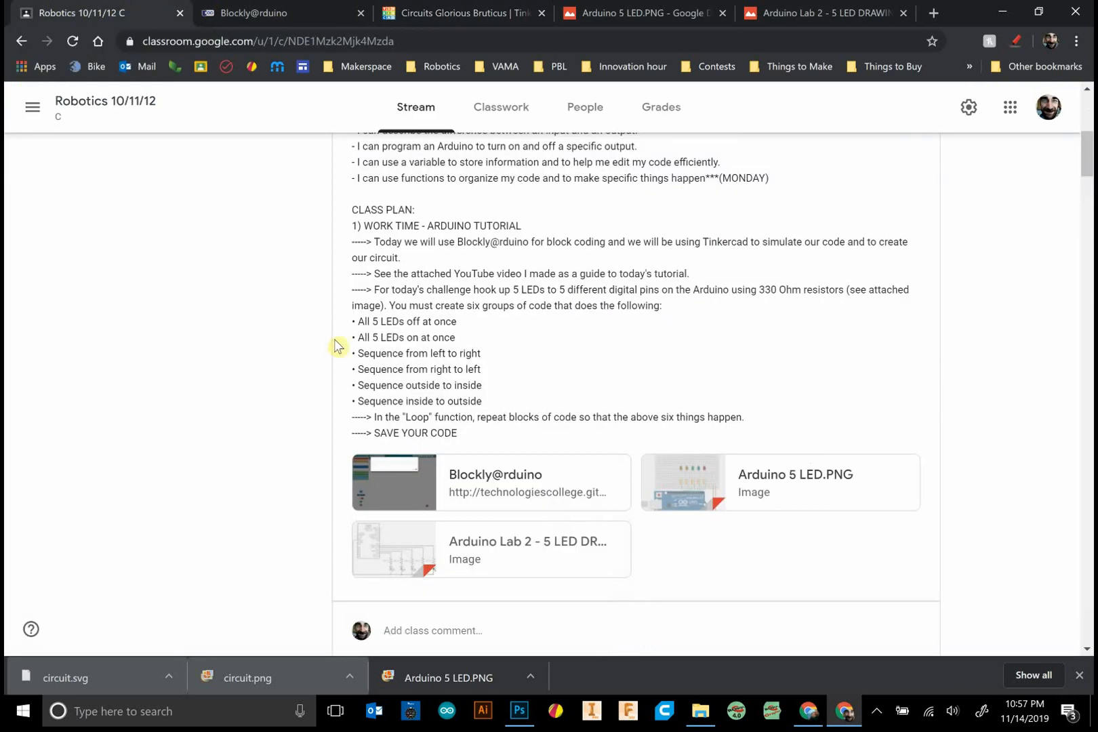
scroll(361, 319, up, 4)
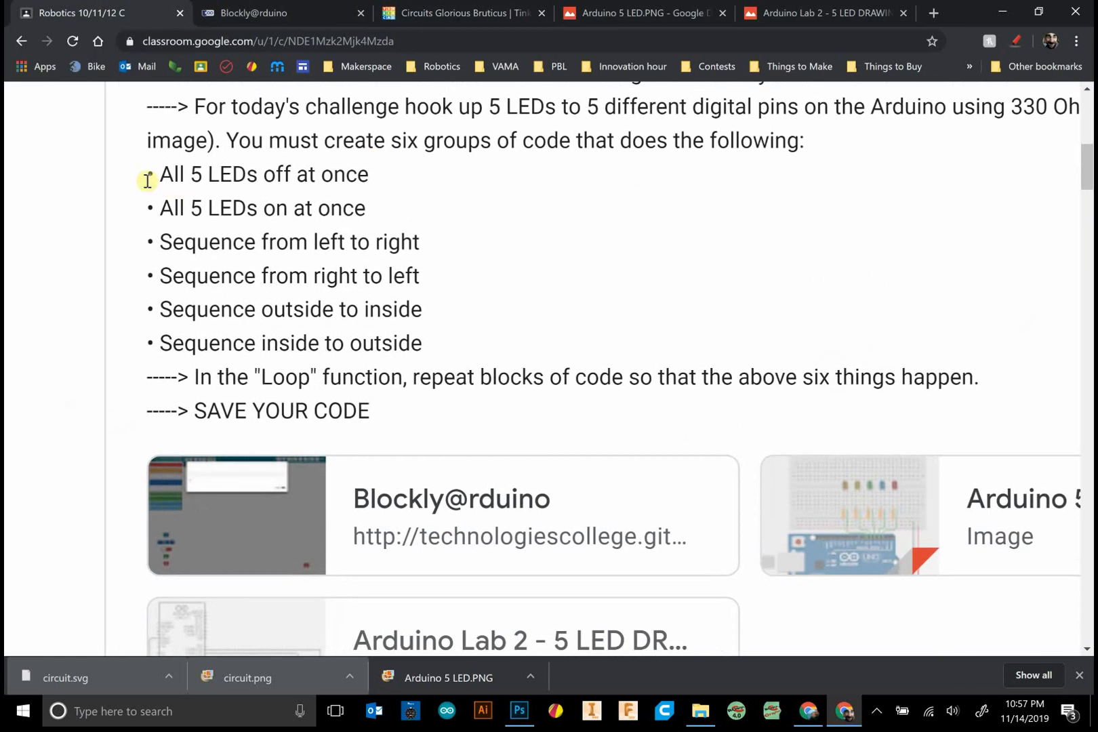
drag(146, 175, 369, 175)
mouse_move(146, 210)
mouse_down()
mouse_move(411, 223)
mouse_move(421, 213)
mouse_up()
drag(146, 243, 420, 249)
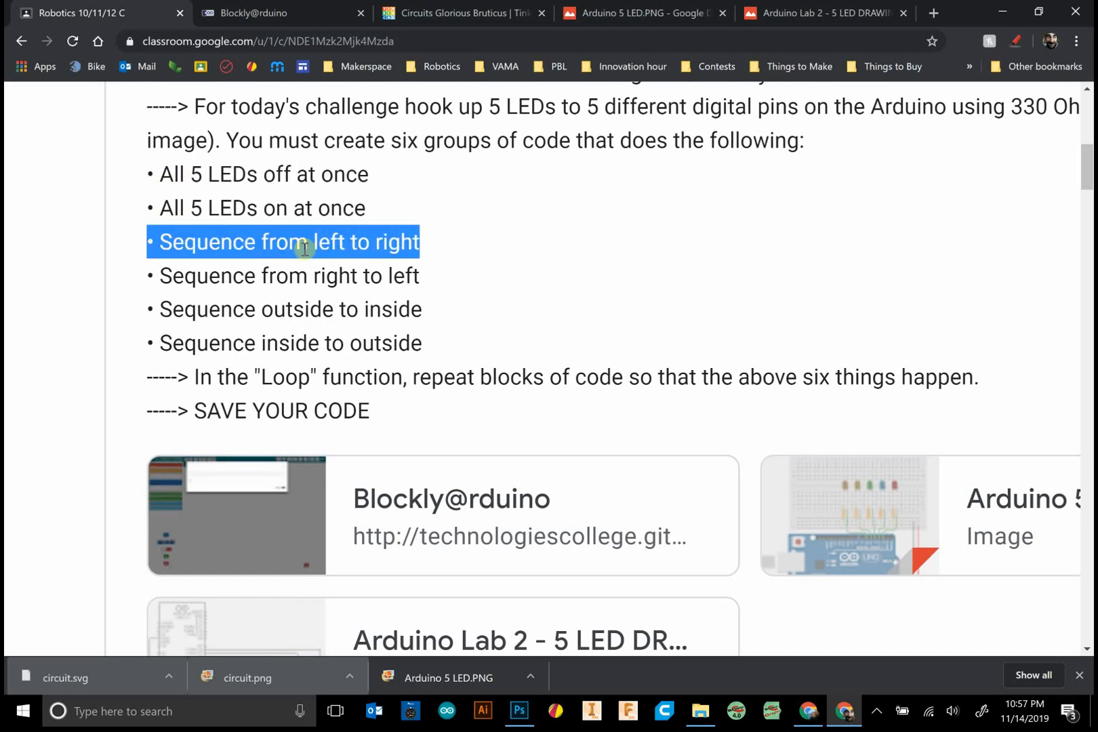
Return to Blockly@rduino, hide the code preview and open the Variables block category
click(253, 12)
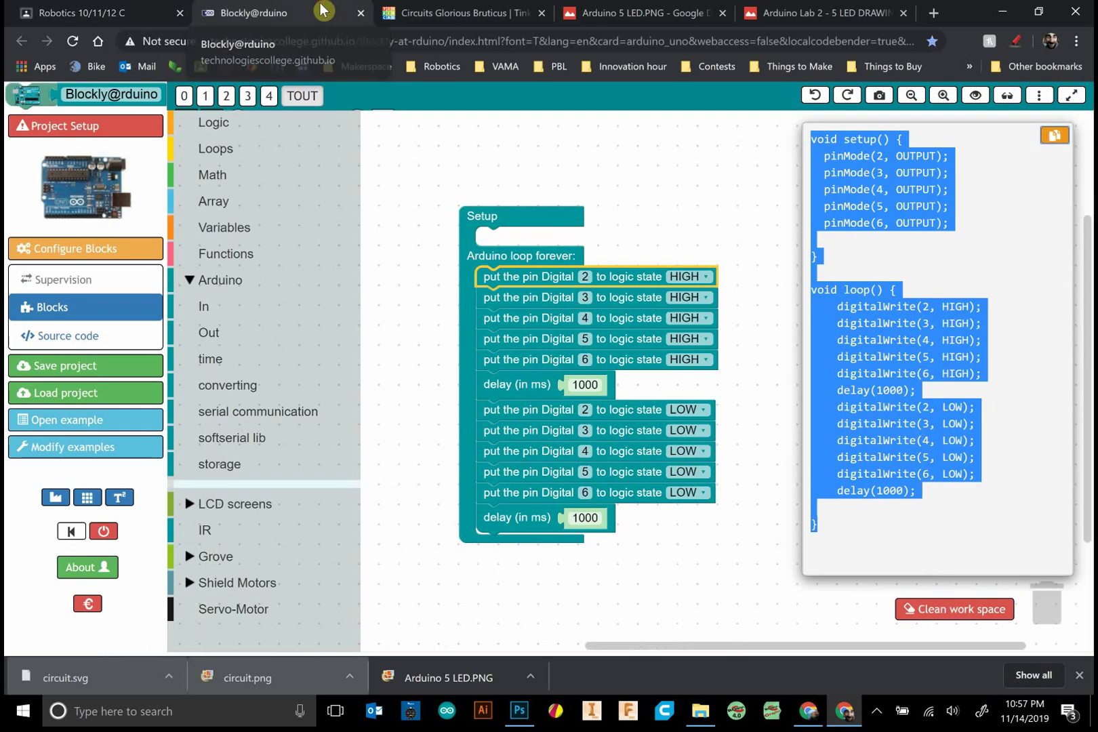
click(747, 330)
scroll(701, 401, down, 3)
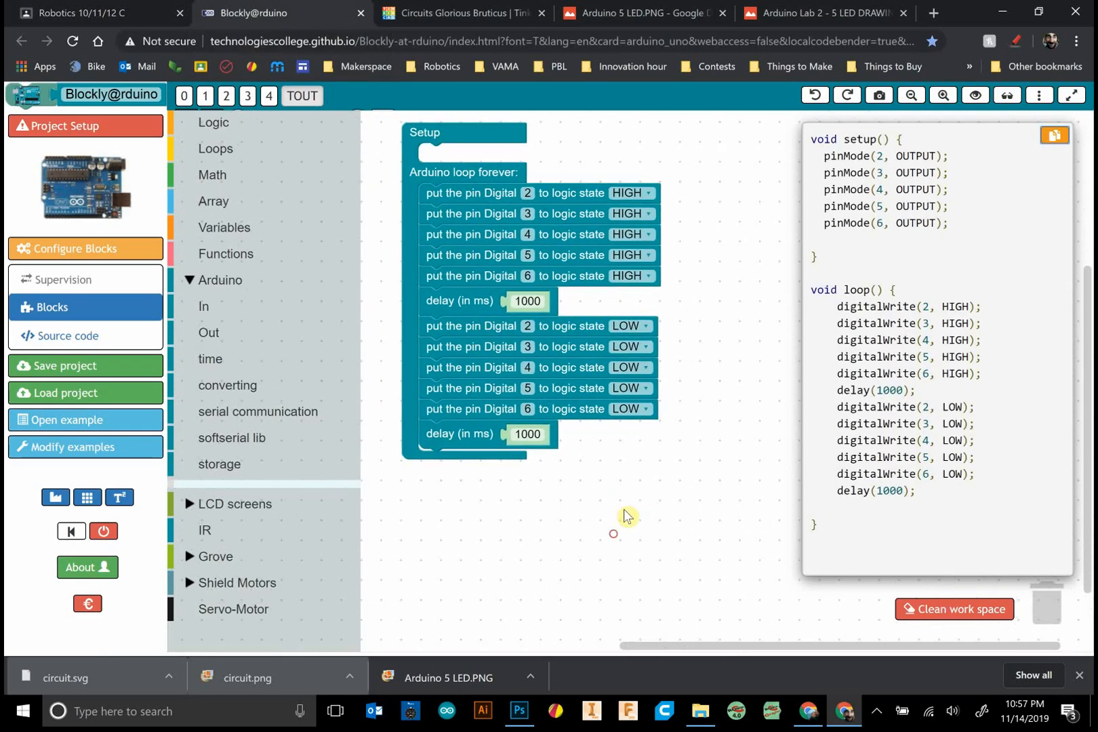
mouse_move(514, 409)
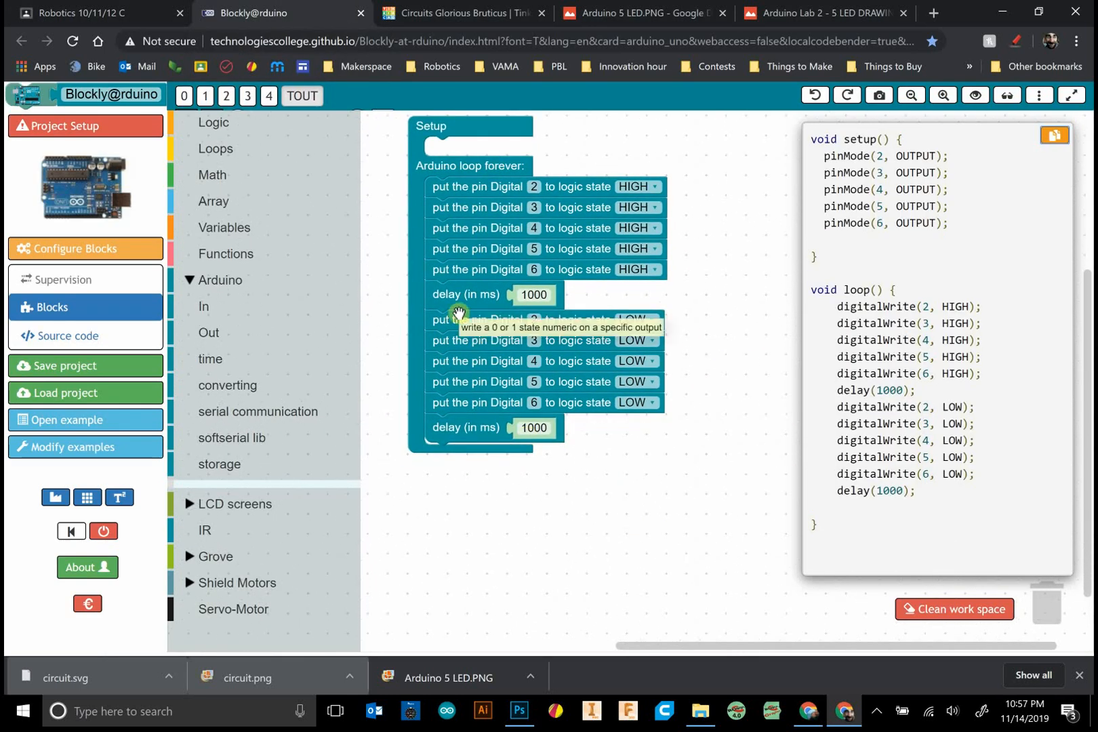
scroll(720, 326, up, 2)
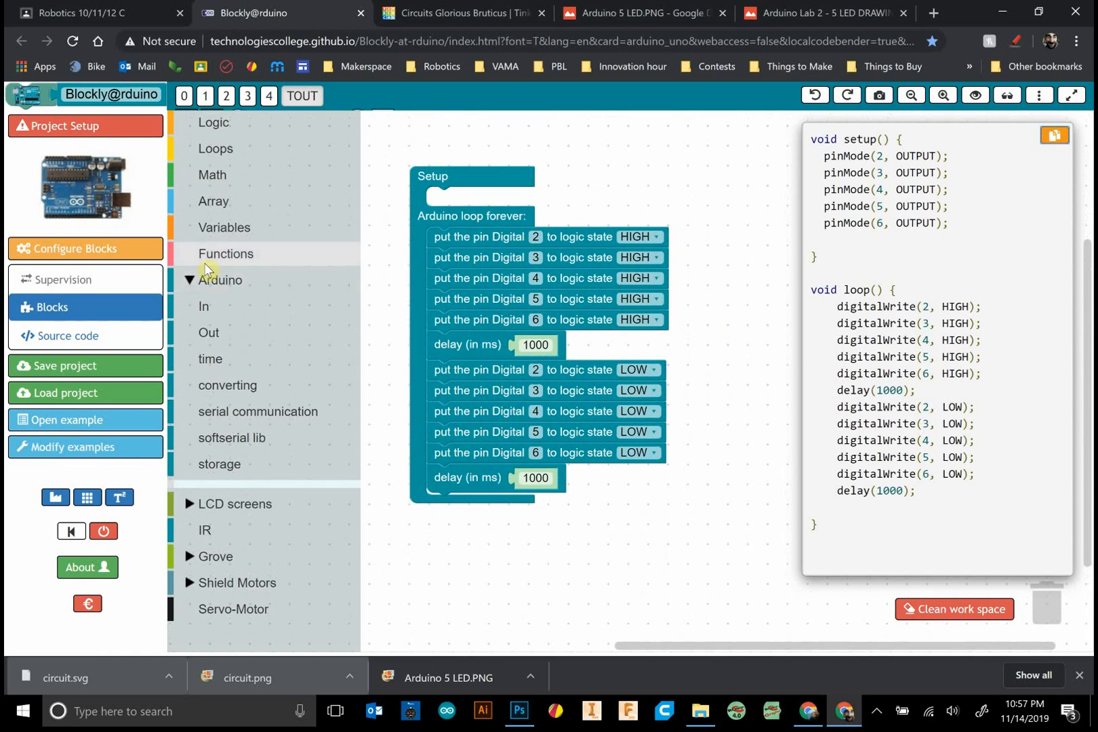
click(228, 228)
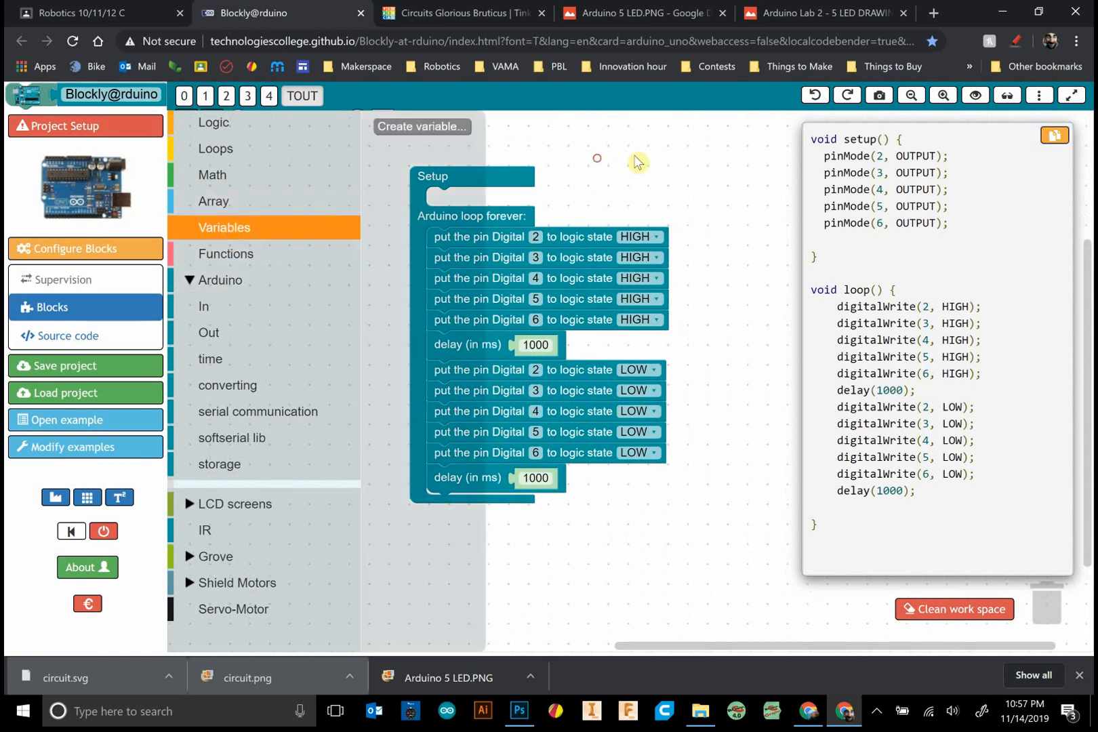
drag(601, 163, 691, 163)
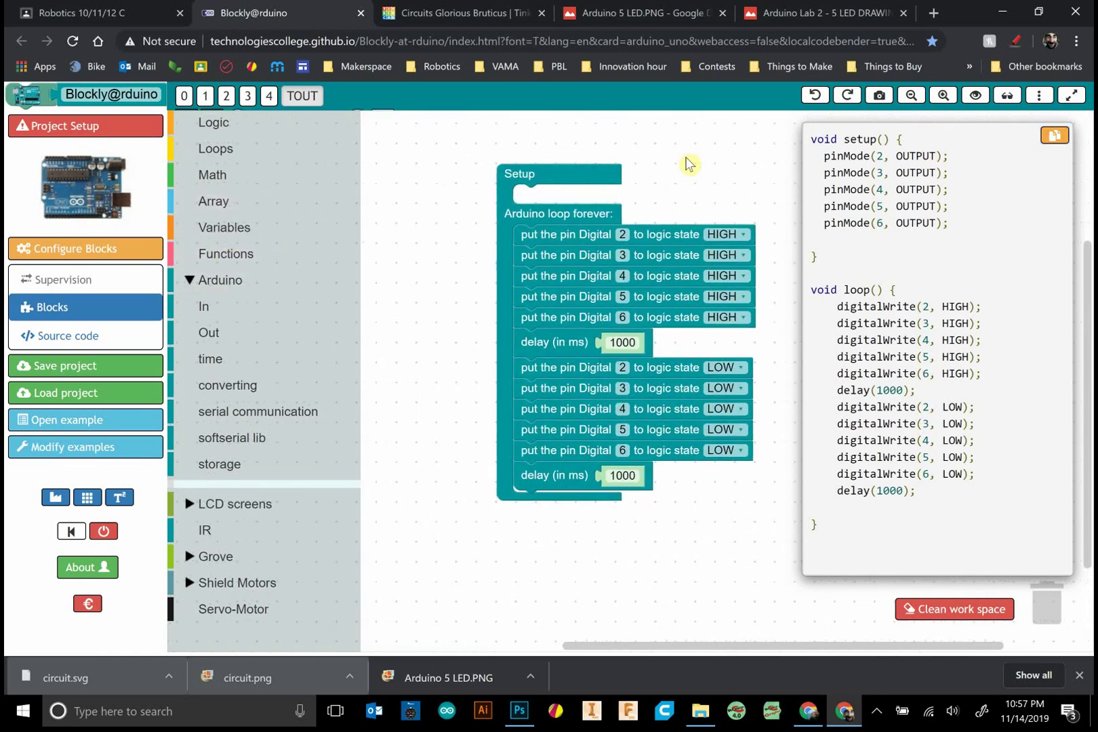
click(1007, 95)
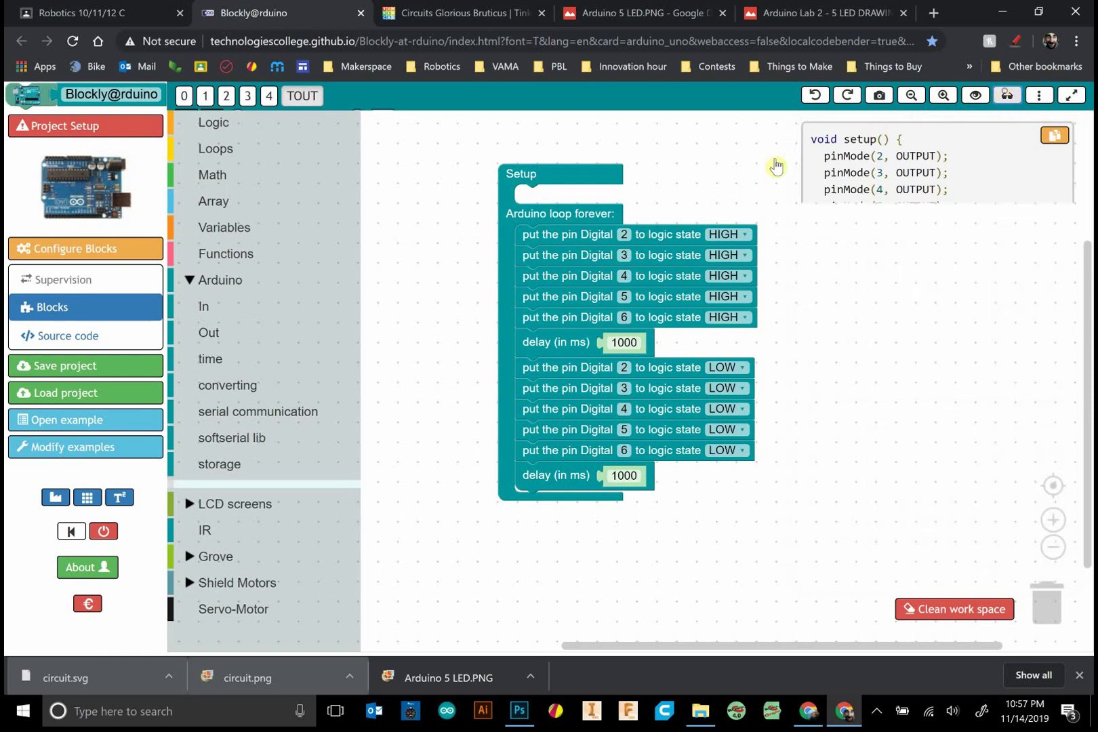
click(196, 227)
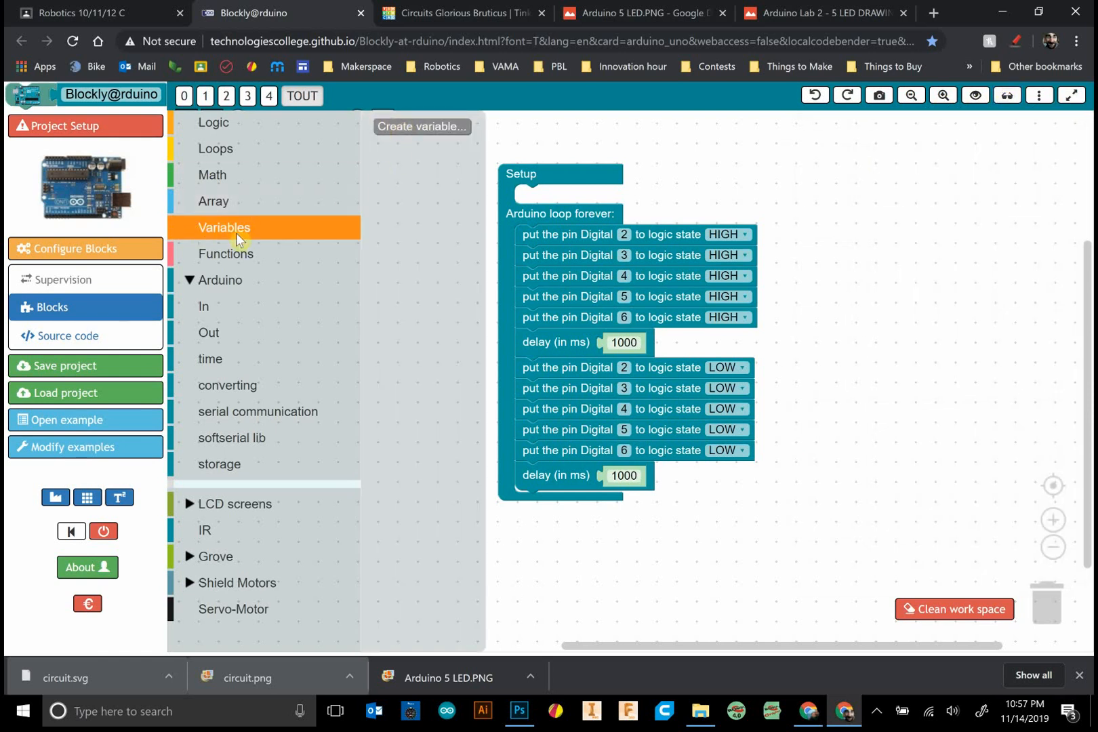
Create a new variable named 'wait time'
click(418, 129)
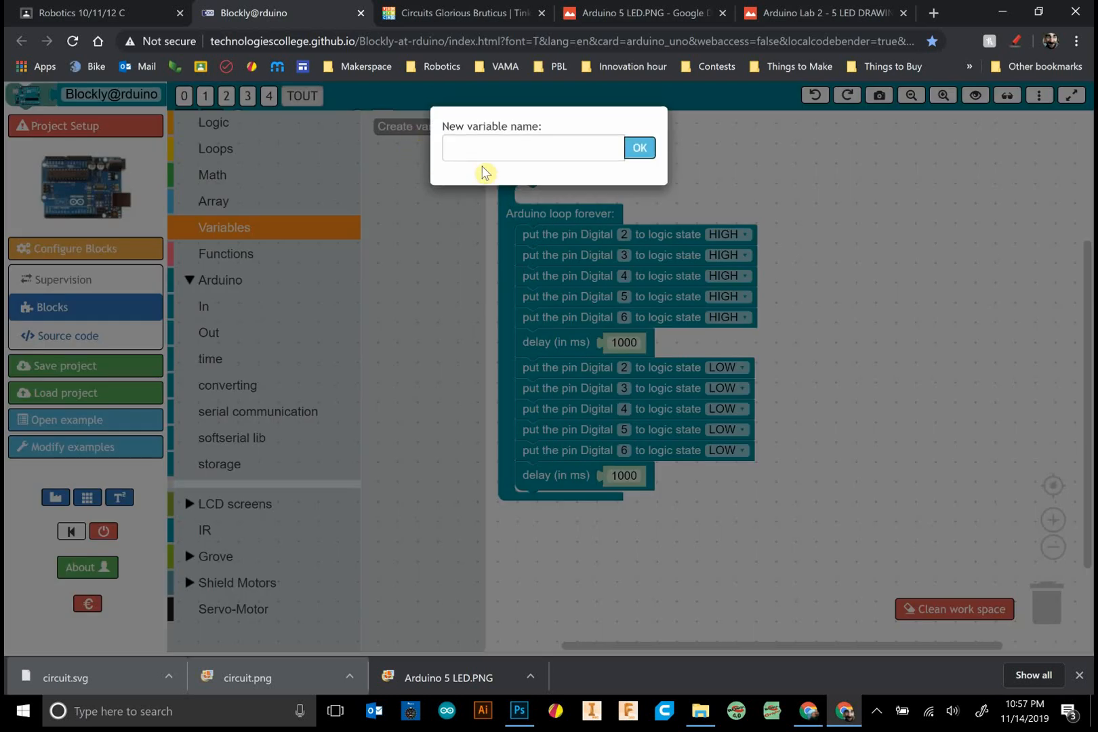
click(483, 149)
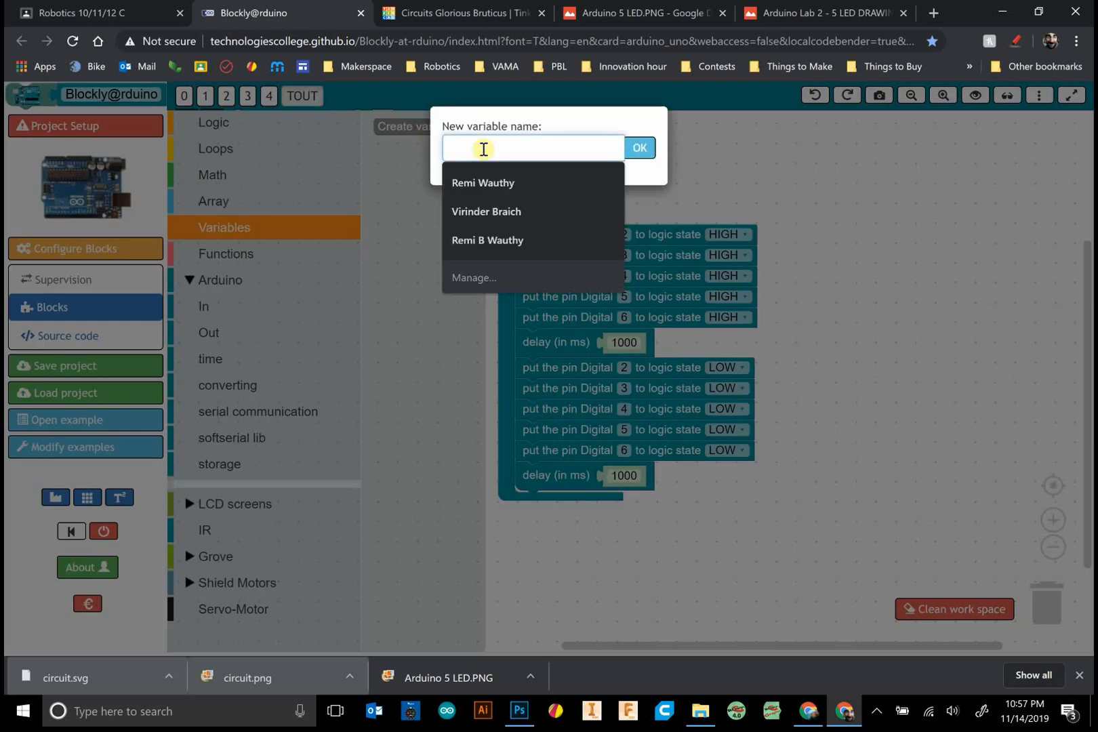
text(d)
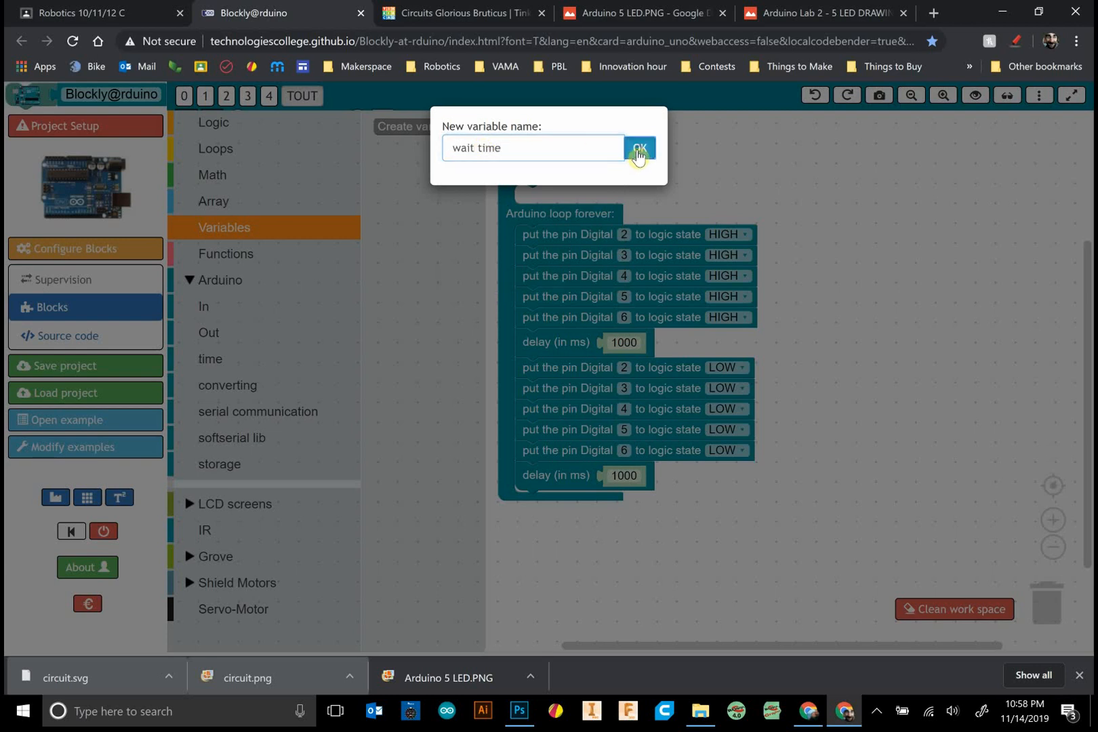
click(639, 148)
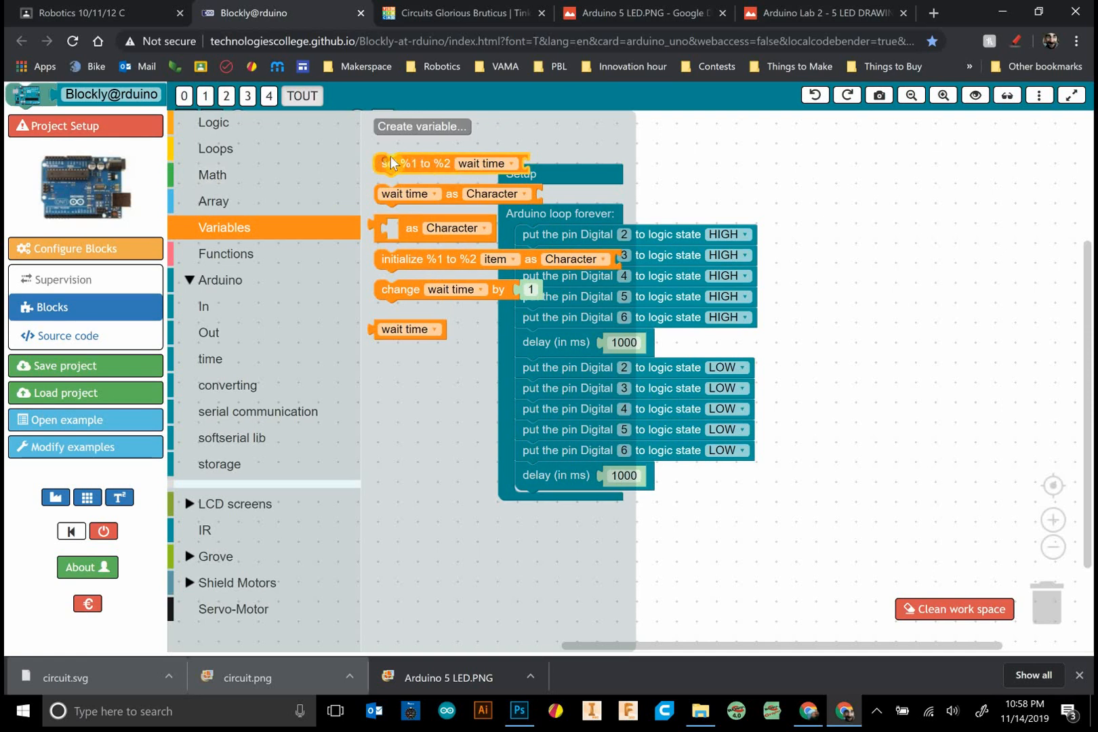
Add 'set wait time to 500' in Setup using a Math number block
mouse_move(391, 162)
mouse_down()
mouse_move(532, 222)
mouse_move(533, 197)
mouse_up()
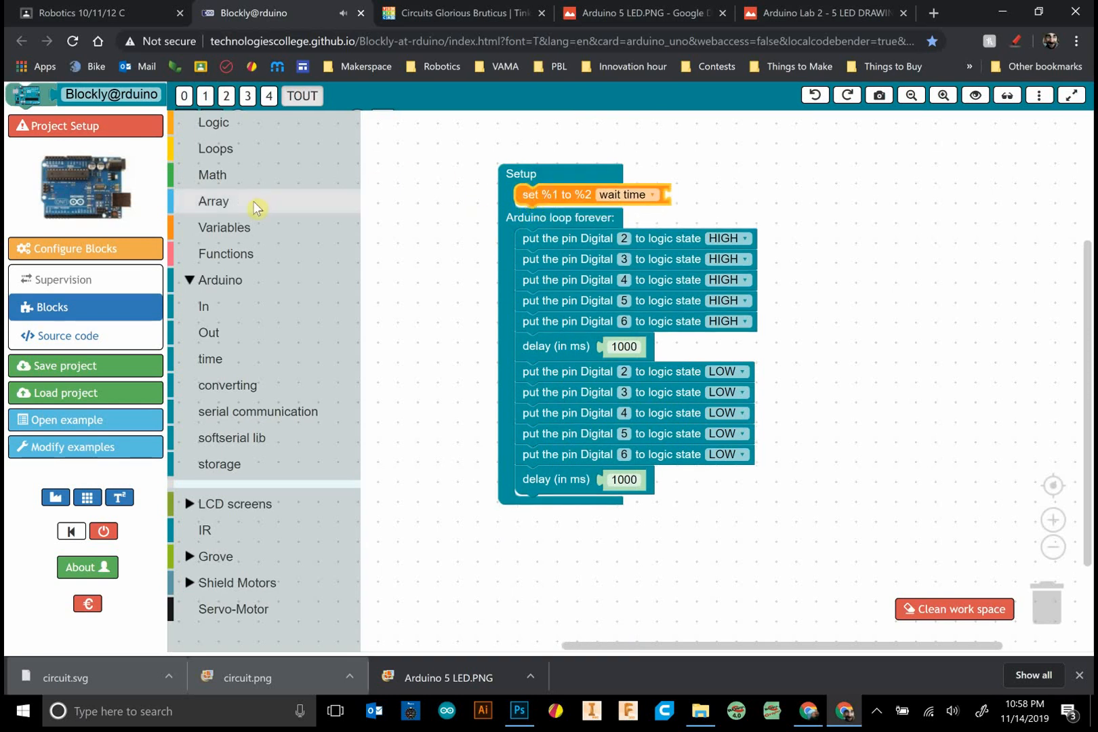
click(229, 177)
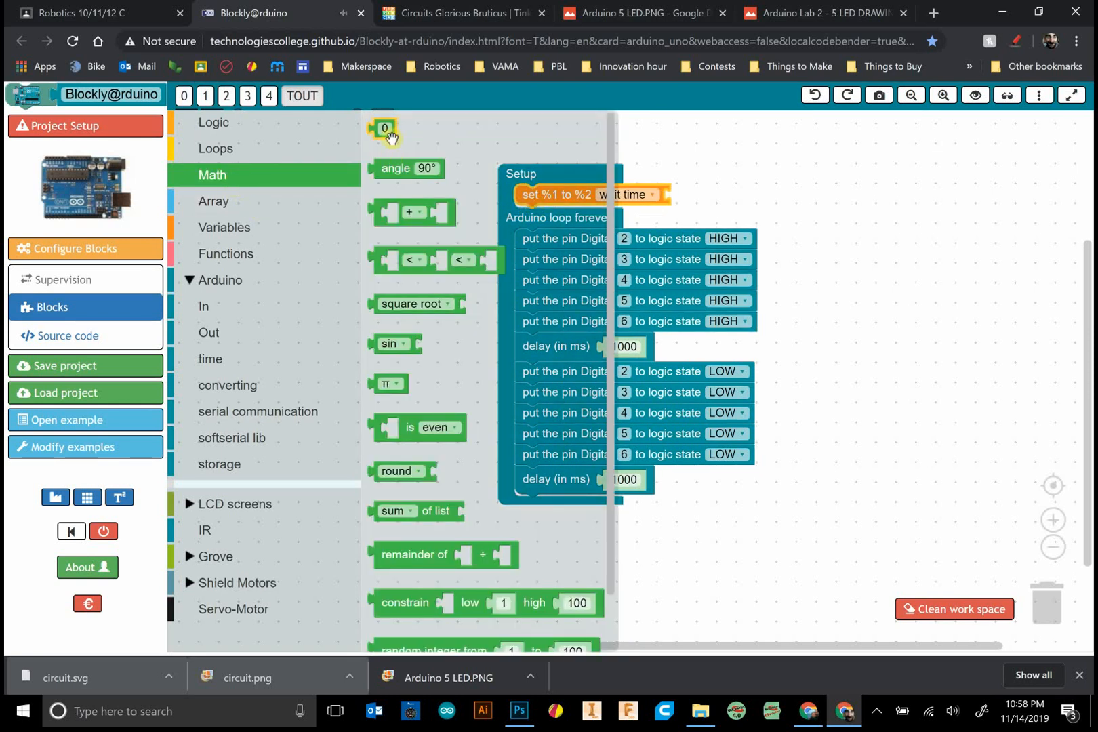
drag(386, 130, 679, 195)
click(679, 194)
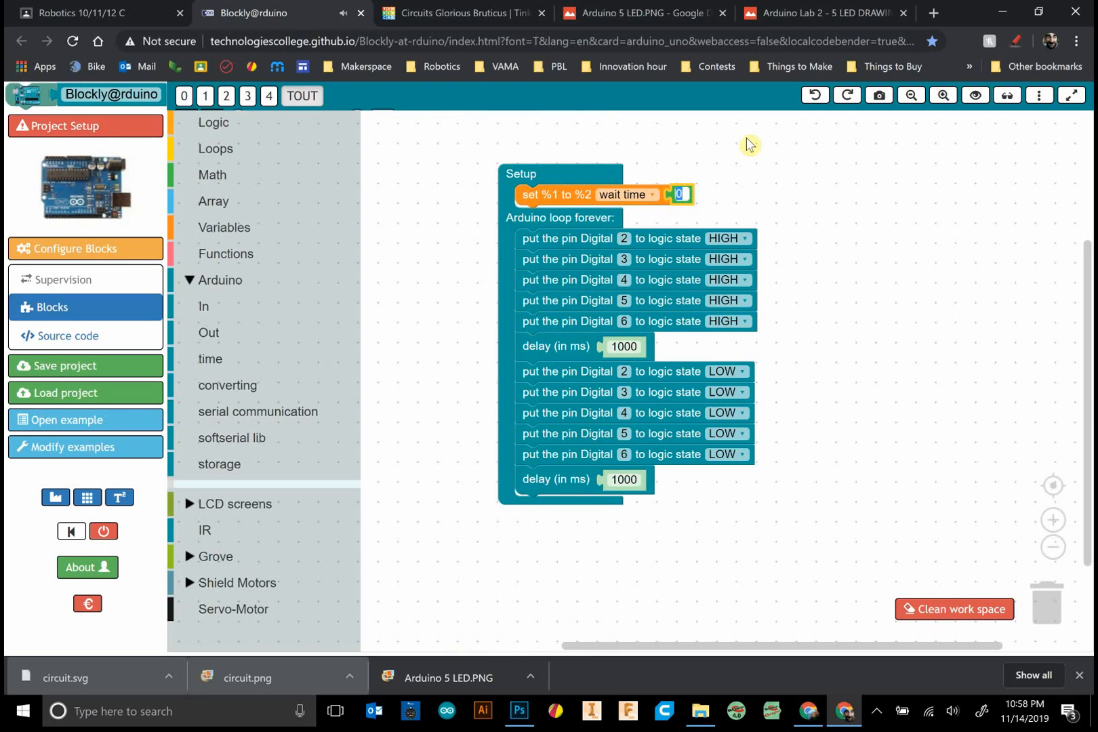
text(500)
click(840, 261)
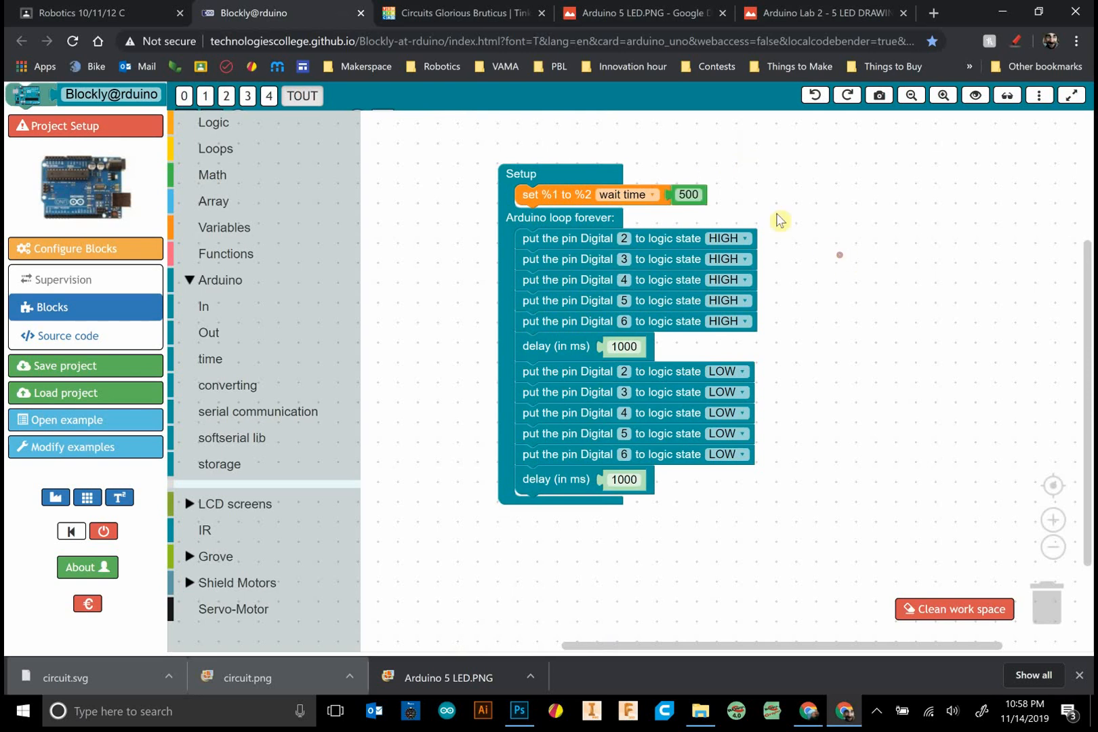
Replace the 1000 ms in both loop delays with the 'wait time' variable
click(225, 229)
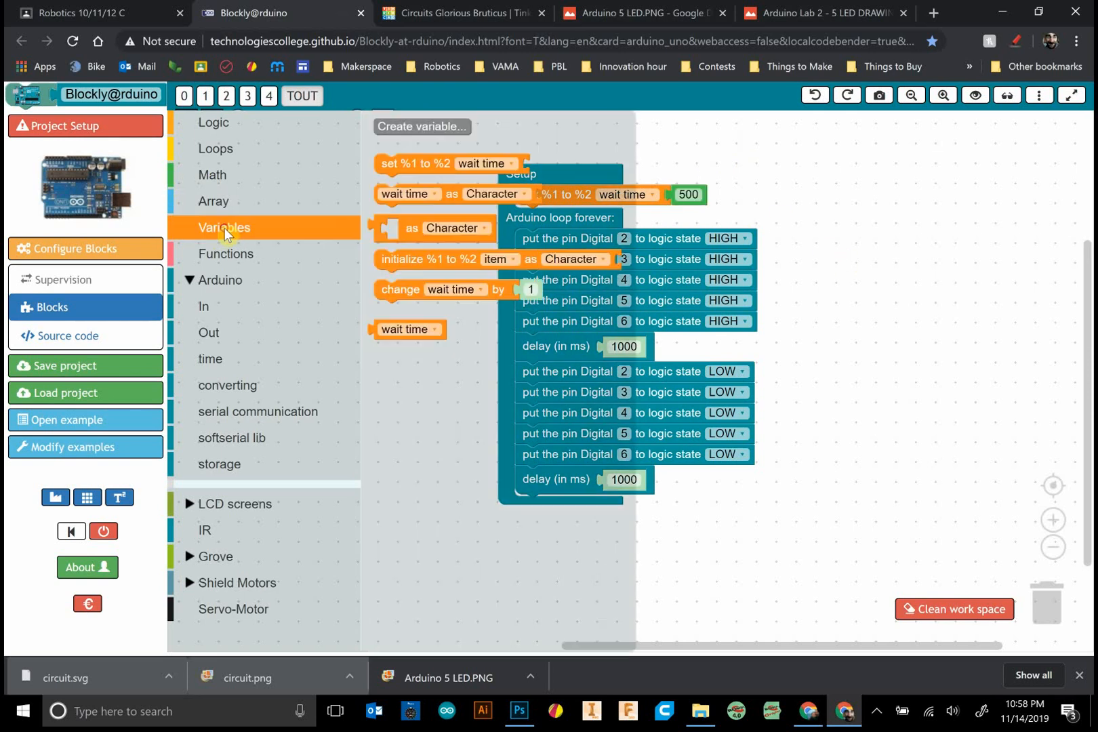
click(424, 328)
mouse_move(416, 330)
mouse_down()
mouse_move(658, 354)
mouse_move(649, 350)
mouse_move(653, 485)
mouse_up()
key(ctrl+c)
key(ctrl+v)
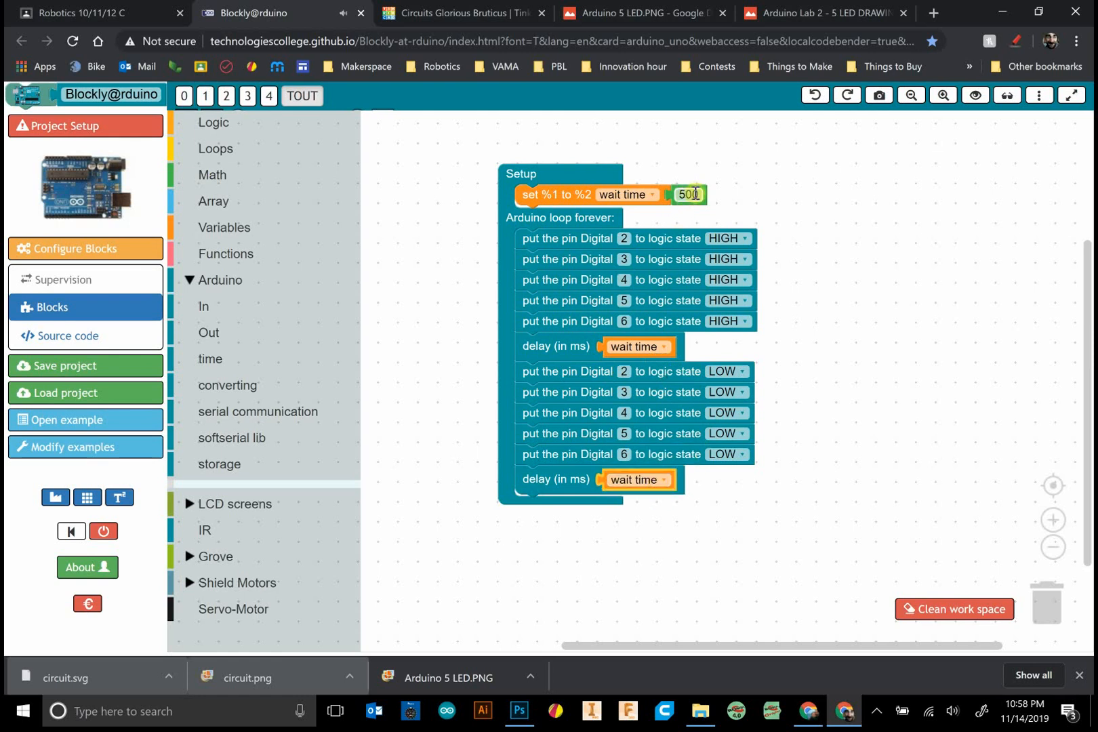
click(568, 192)
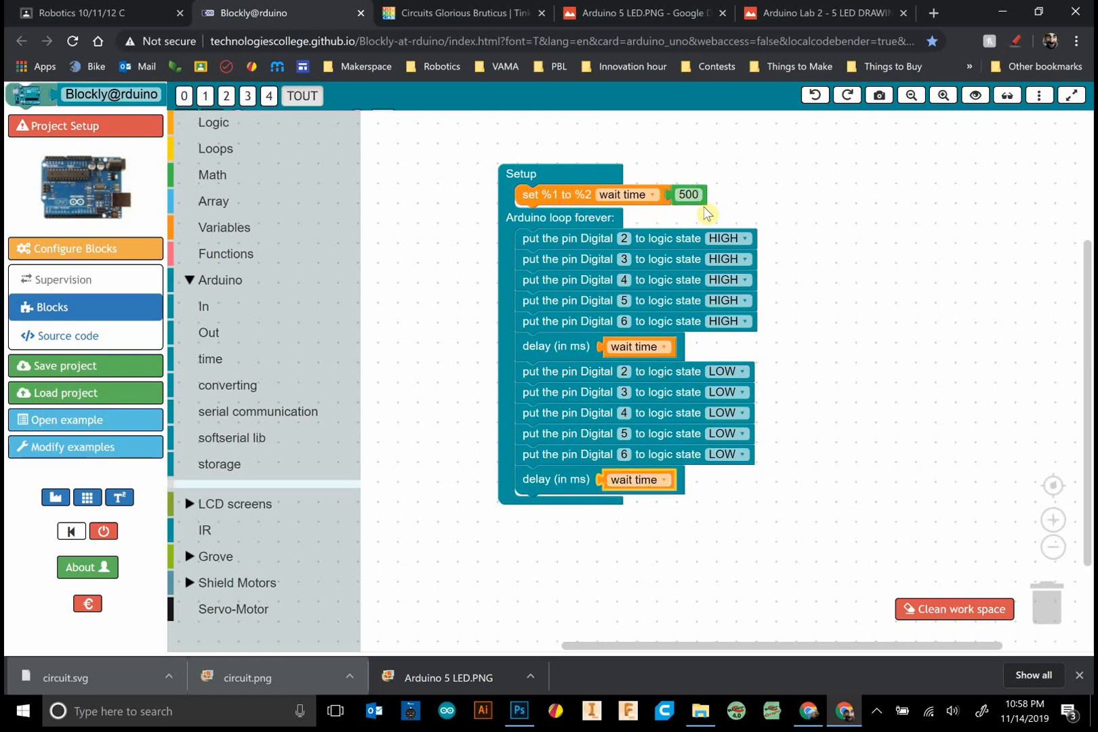
click(860, 169)
Adjust the wait time number, then return to the assignment's list of LED sequences
click(700, 189)
text(100)
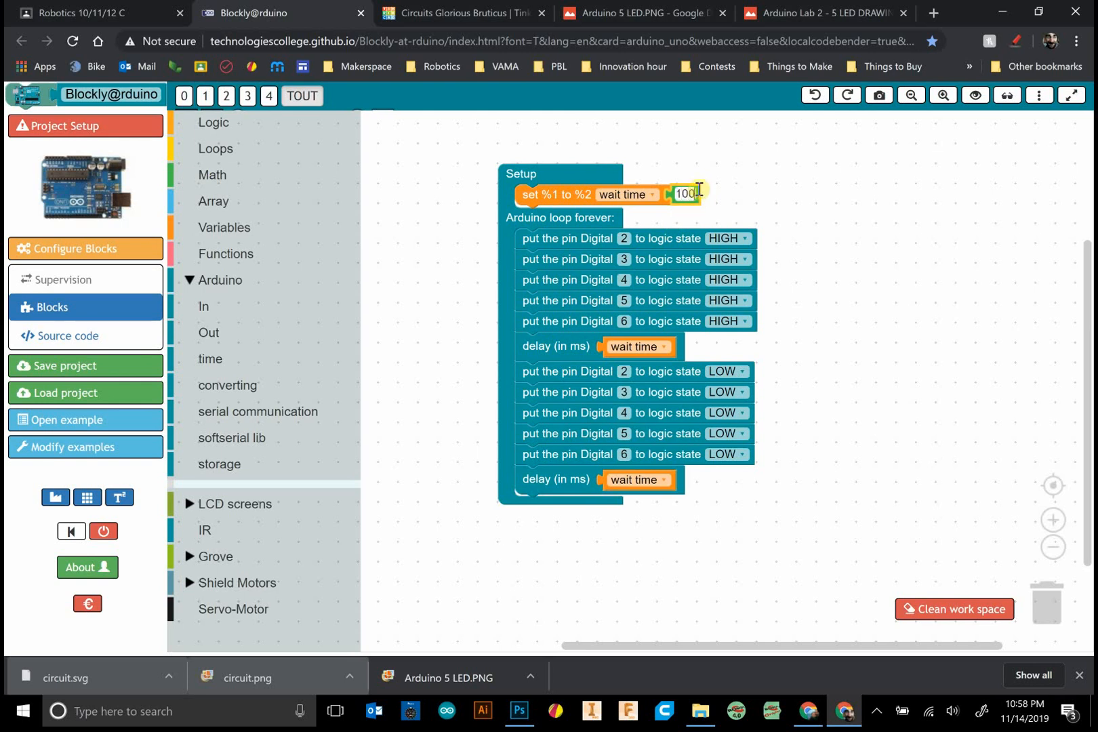
click(743, 207)
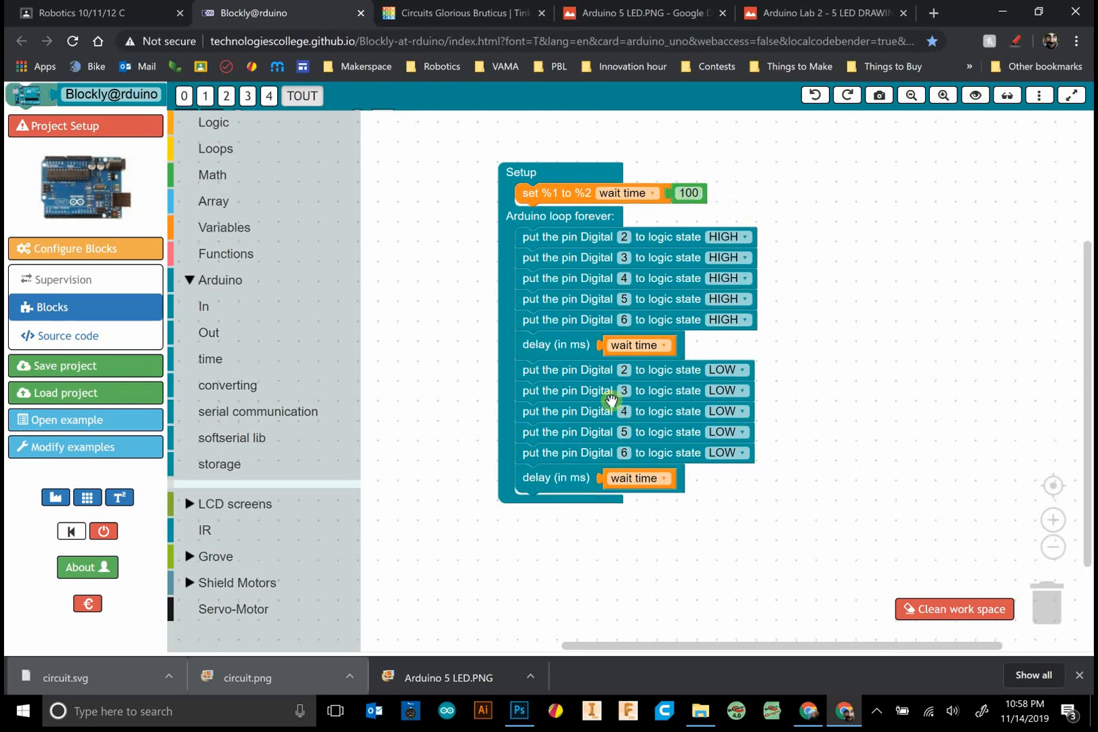
click(690, 194)
text(500)
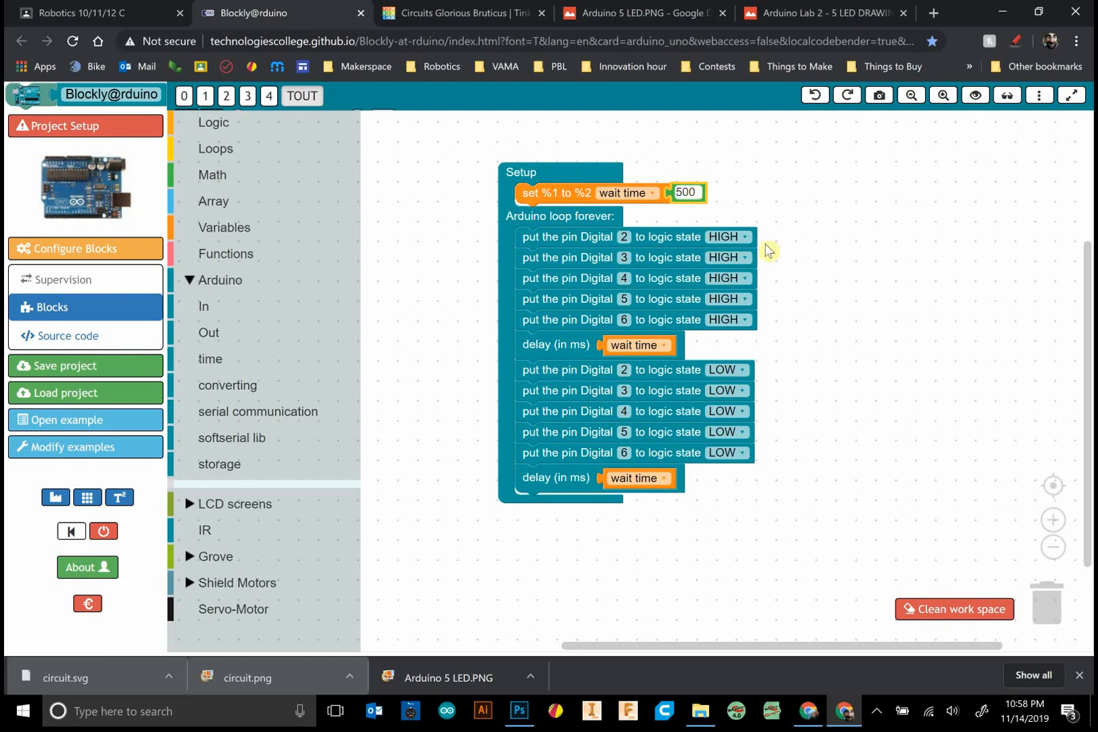
click(86, 12)
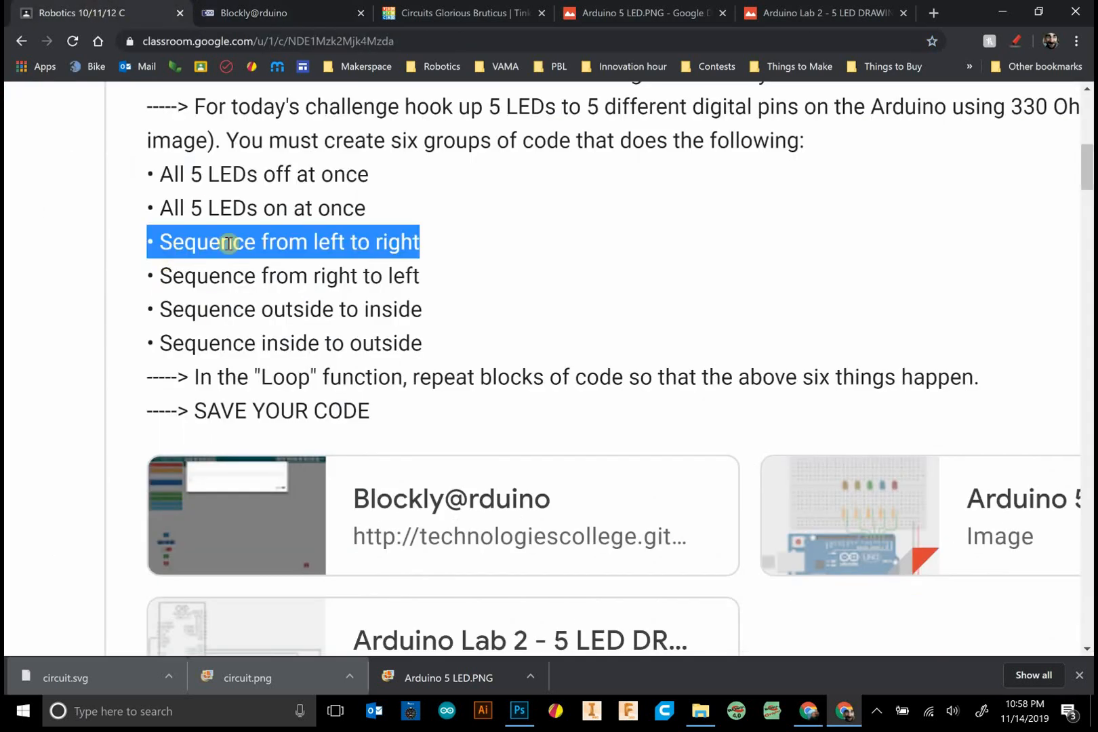
Review the five-LED circuit image and Tinkercad circuit, then return to the block program
click(253, 13)
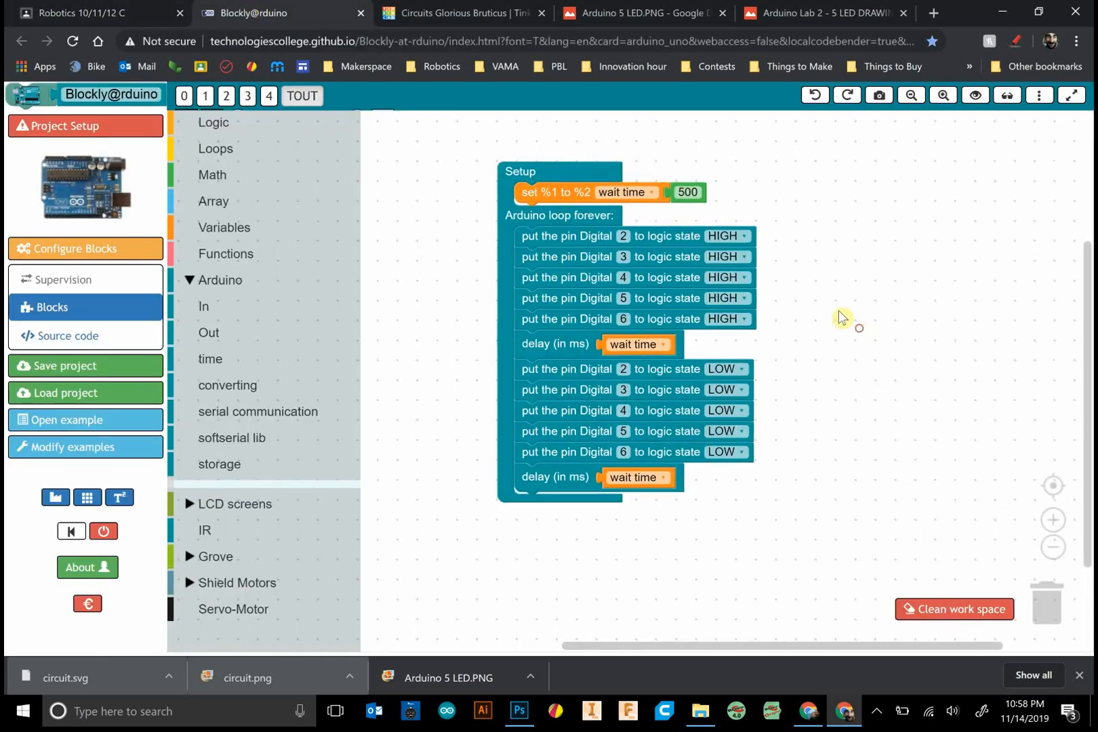
scroll(675, 282, up, 3)
scroll(674, 283, up, 1)
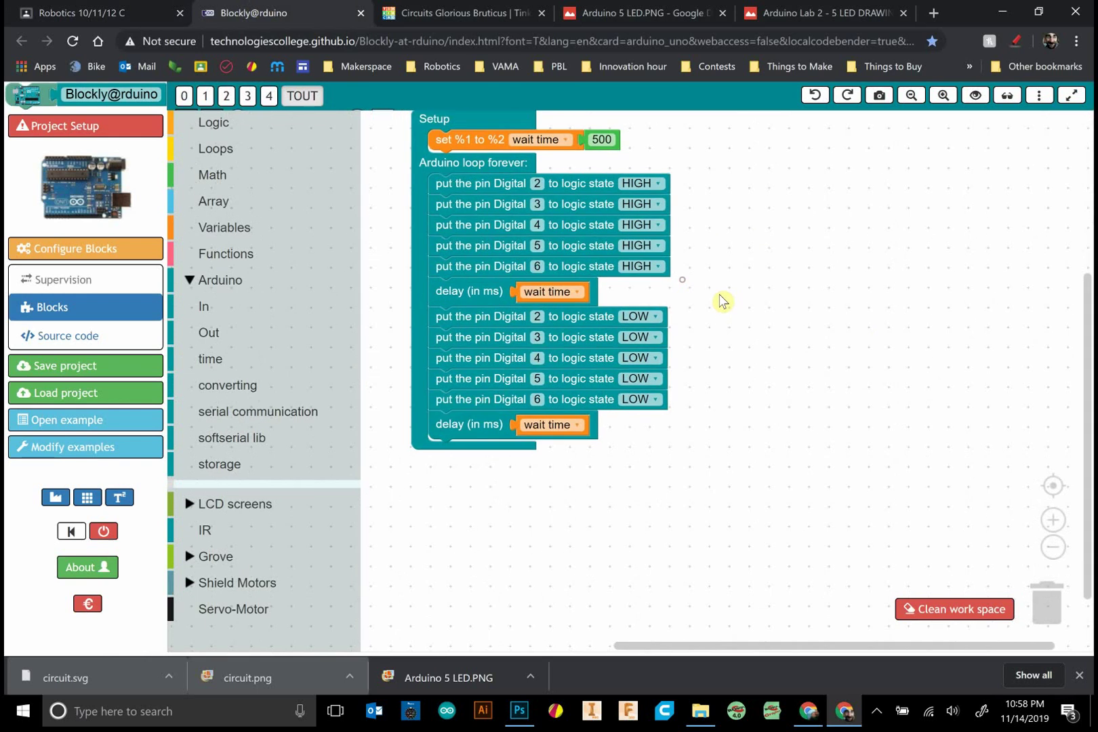
click(471, 184)
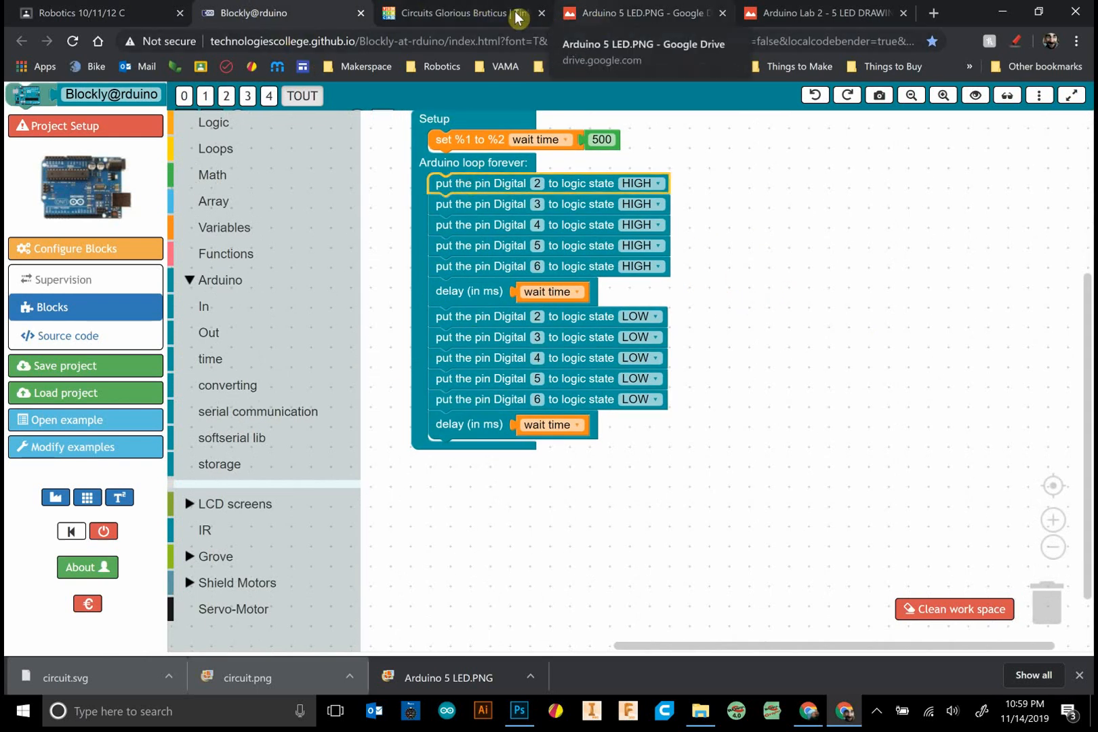
click(592, 12)
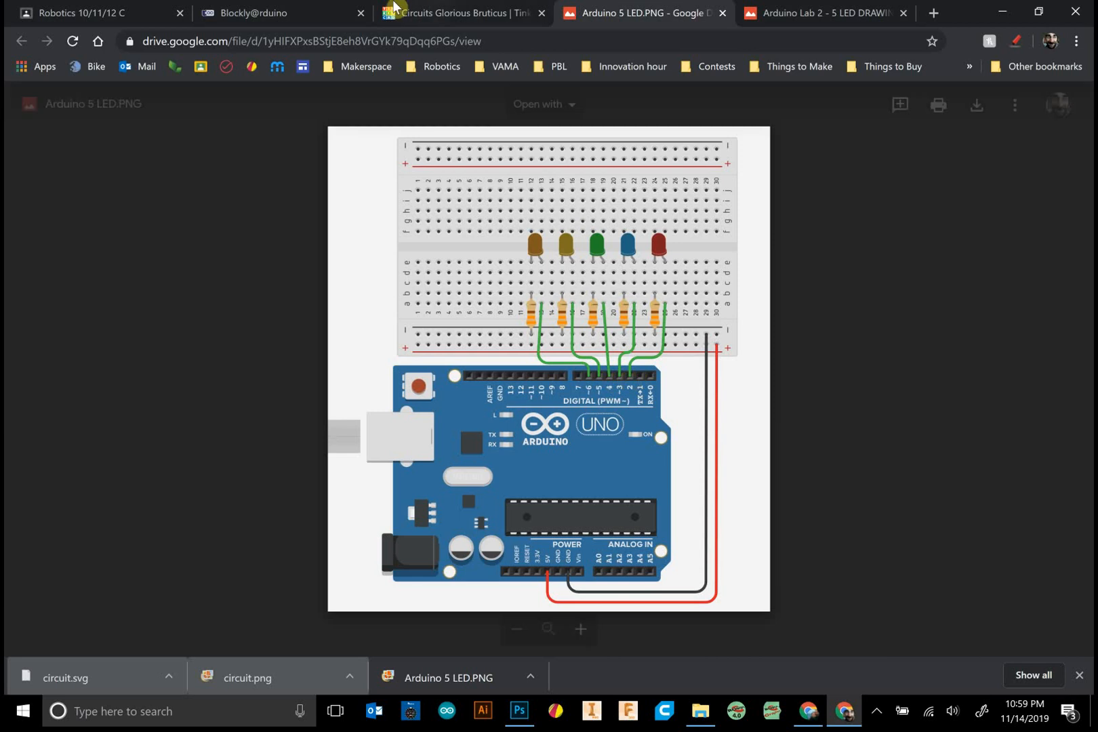
click(454, 12)
click(298, 9)
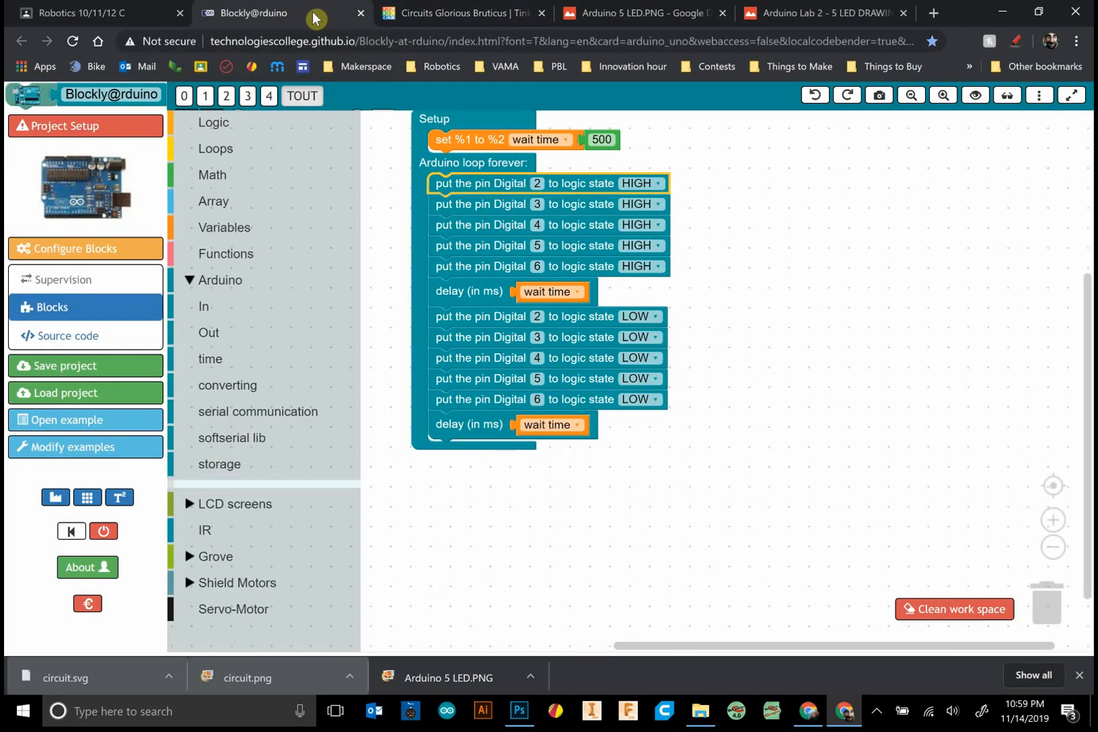
Build a separate stack: pin 6 HIGH, wait-time delay, pin 6 LOW, duplicated from the loop
click(502, 269)
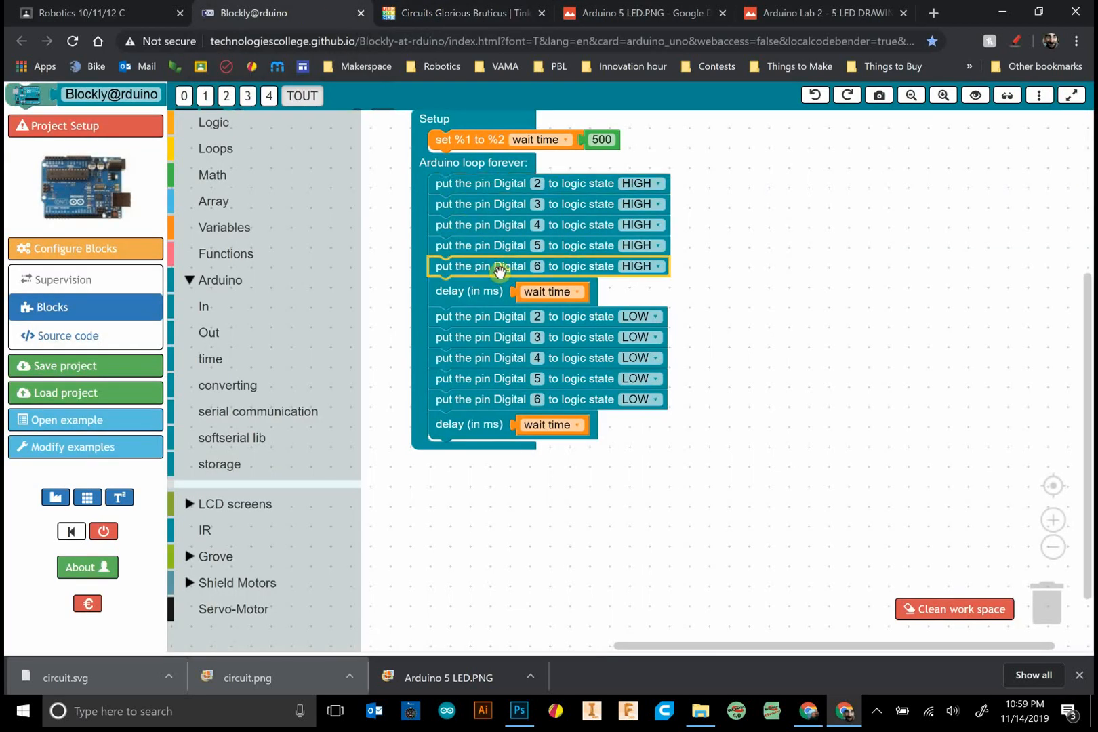
key(ctrl+c)
key(ctrl+v)
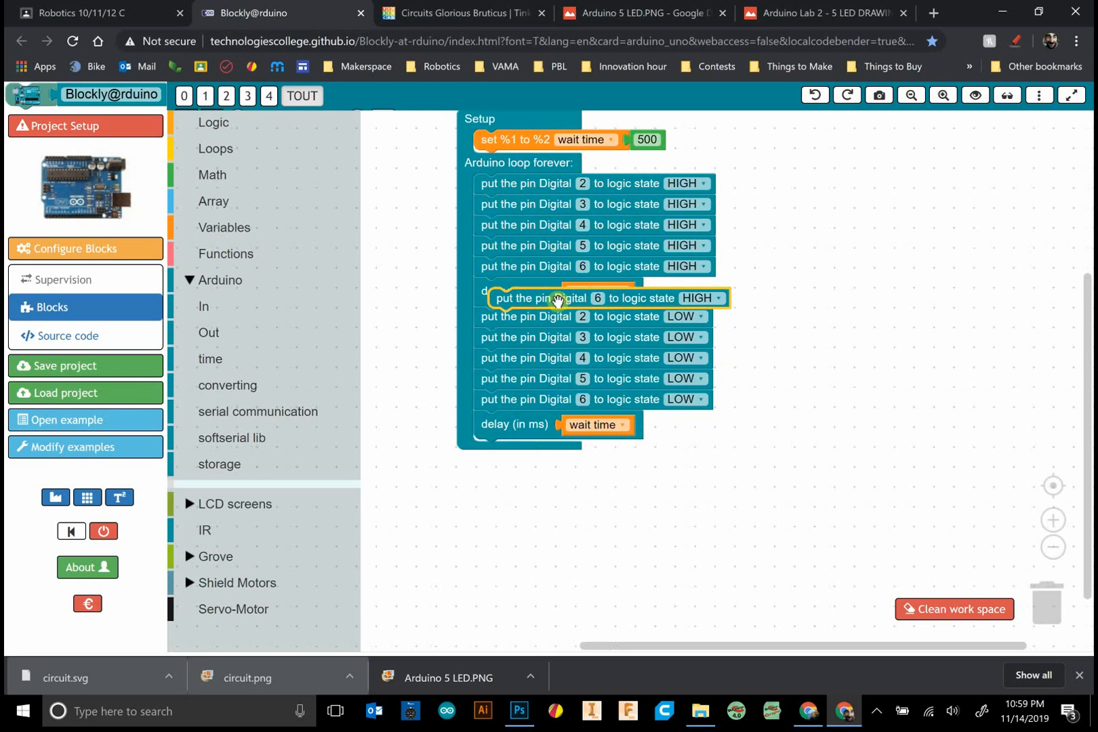
mouse_move(549, 300)
mouse_down()
mouse_move(553, 489)
mouse_move(543, 498)
mouse_up()
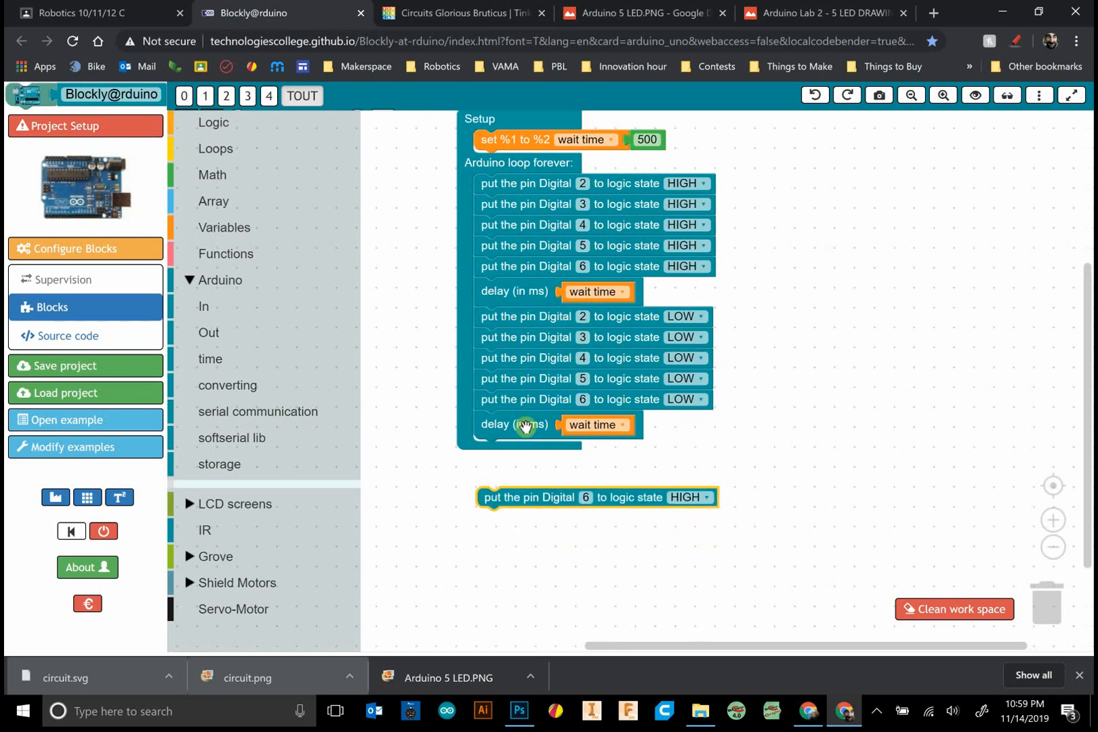
key(ctrl+c)
key(ctrl+v)
mouse_move(523, 428)
mouse_down()
mouse_move(528, 518)
mouse_move(776, 180)
mouse_up()
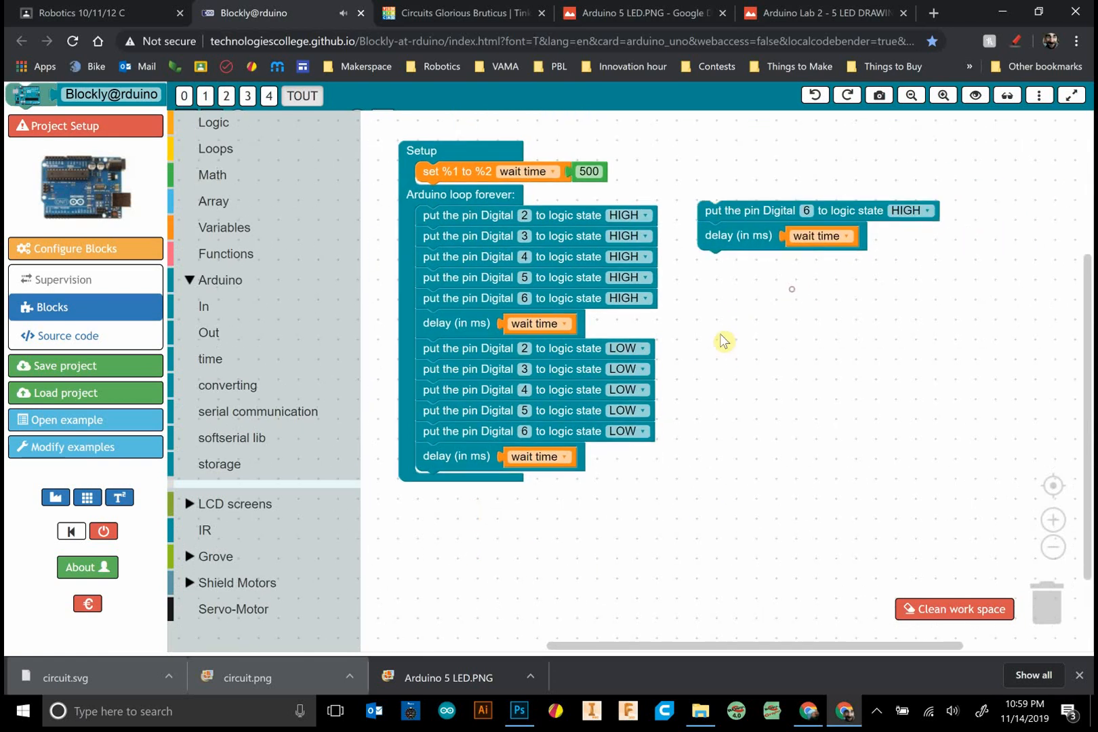
drag(779, 283, 729, 338)
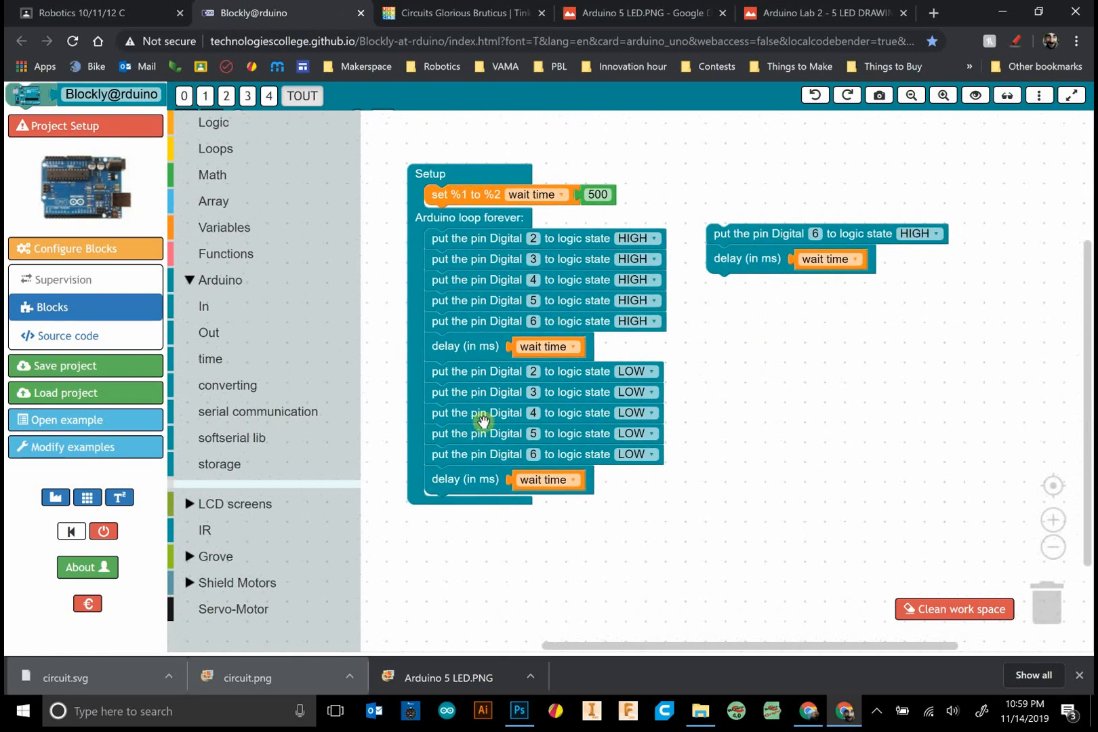
click(477, 453)
key(ctrl+c)
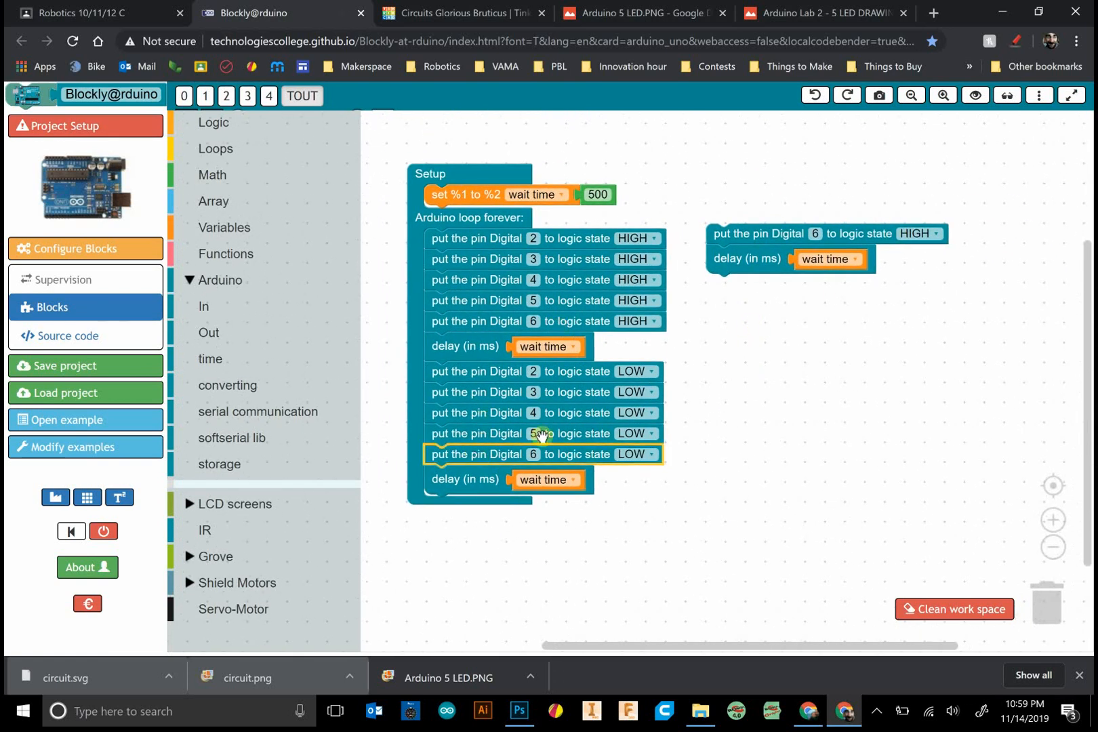
key(ctrl+v)
drag(710, 391, 738, 291)
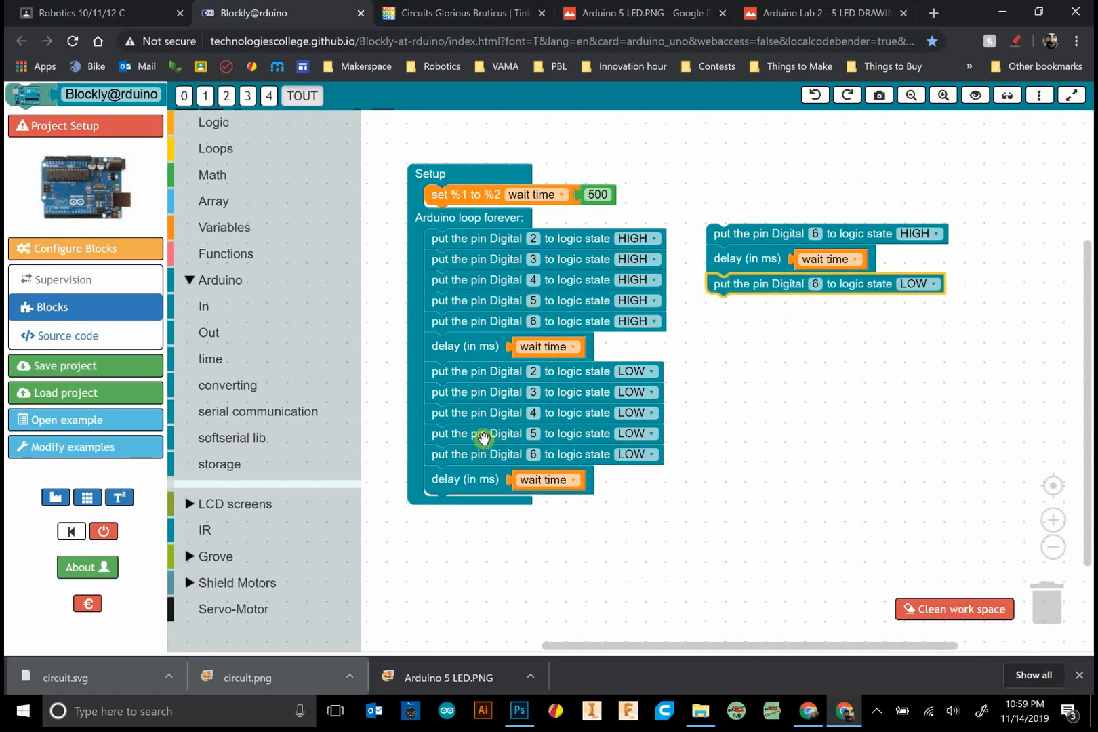
Extend the stack with pin 5 HIGH, a wait-time delay and pin 5 LOW
mouse_move(497, 300)
mouse_down()
mouse_move(787, 311)
mouse_move(772, 308)
mouse_up()
mouse_move(727, 259)
mouse_down()
mouse_move(737, 293)
mouse_move(726, 318)
mouse_up()
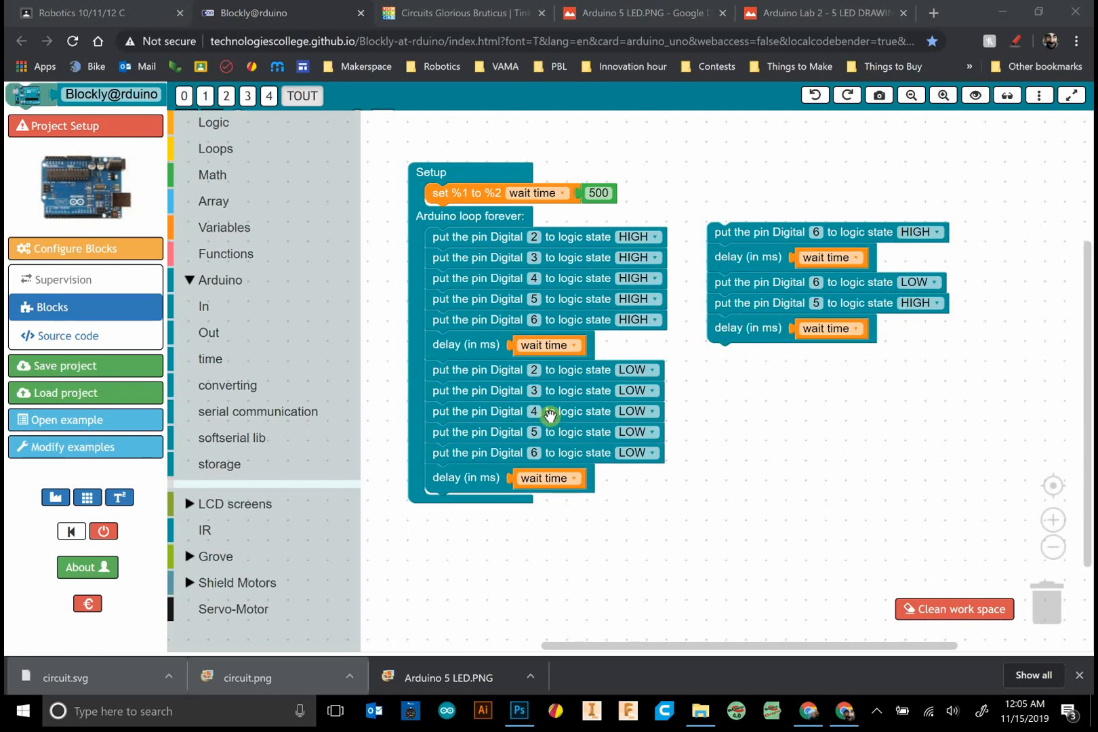
click(566, 437)
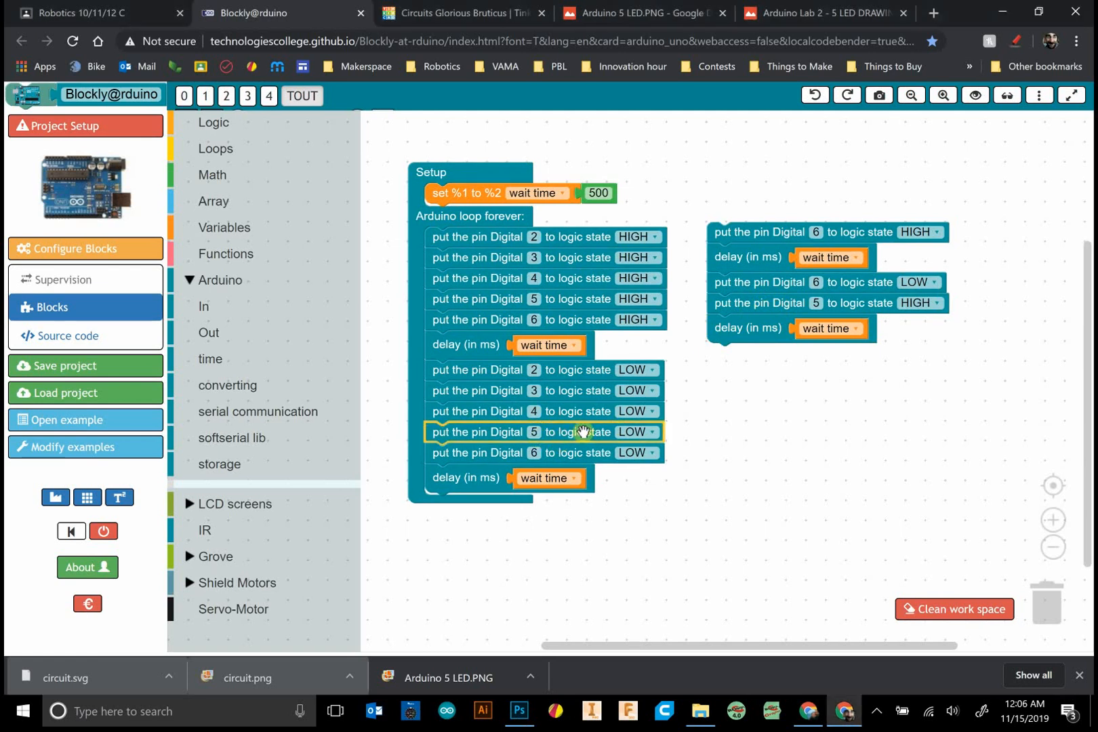
key(ctrl+c)
key(ctrl+v)
mouse_move(592, 461)
mouse_down()
mouse_move(834, 350)
mouse_move(807, 353)
mouse_up()
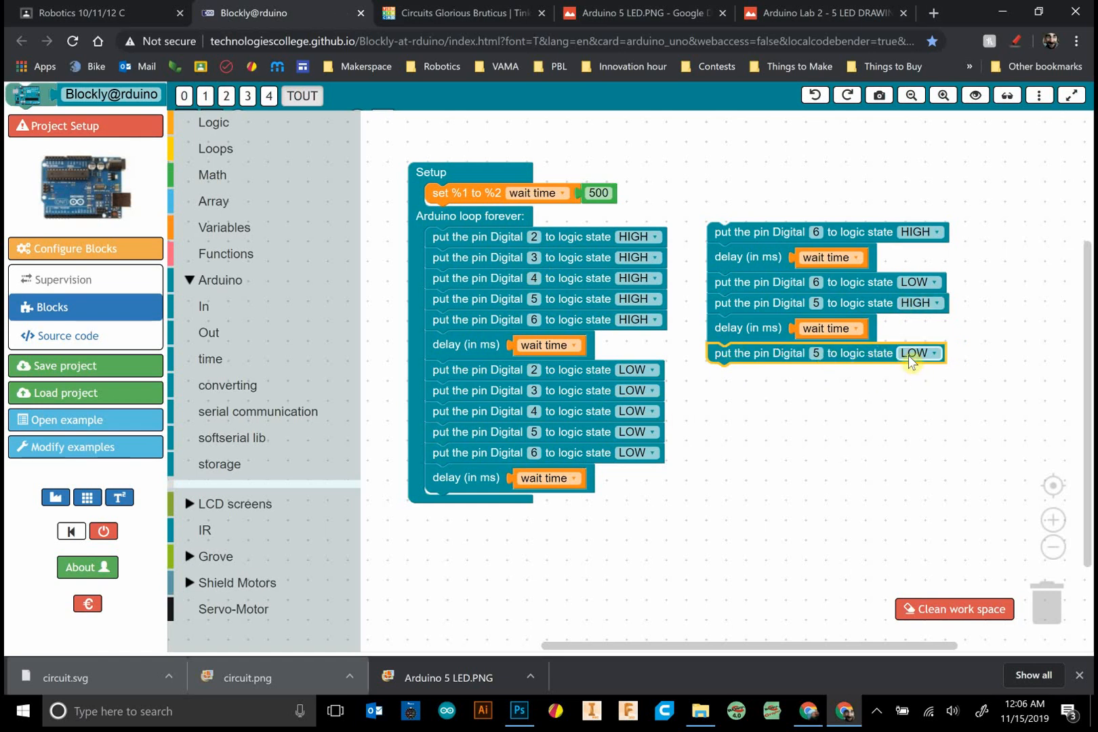
Add pin 4 HIGH and a wait-time delay, then snap the stack under the loop's last delay
click(581, 280)
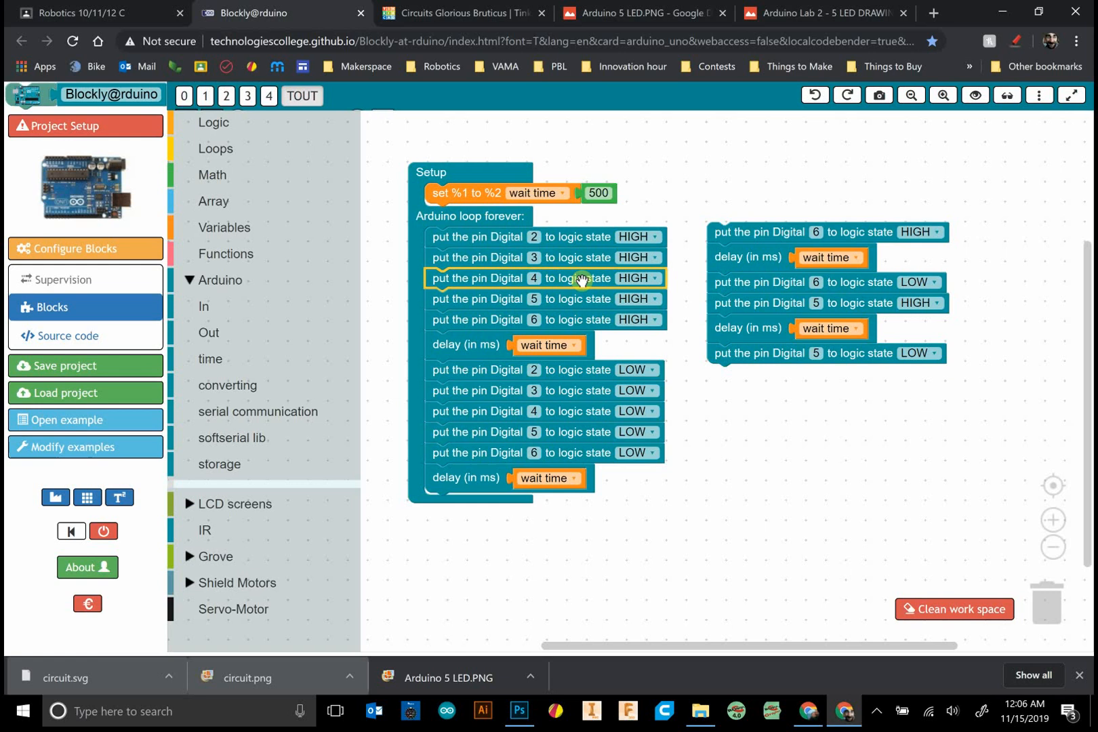
key(ctrl+c)
key(ctrl+v)
mouse_move(591, 287)
mouse_down()
mouse_move(768, 376)
mouse_move(763, 401)
mouse_up()
click(772, 334)
key(ctrl+c)
key(ctrl+v)
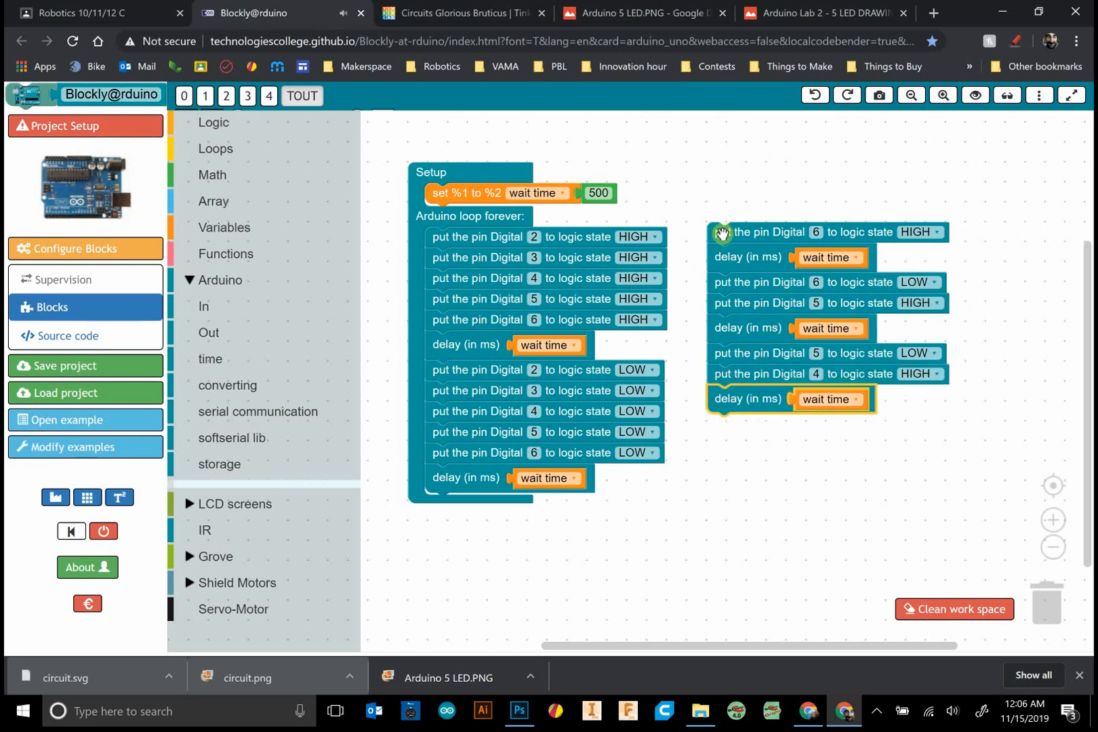
drag(725, 233, 463, 474)
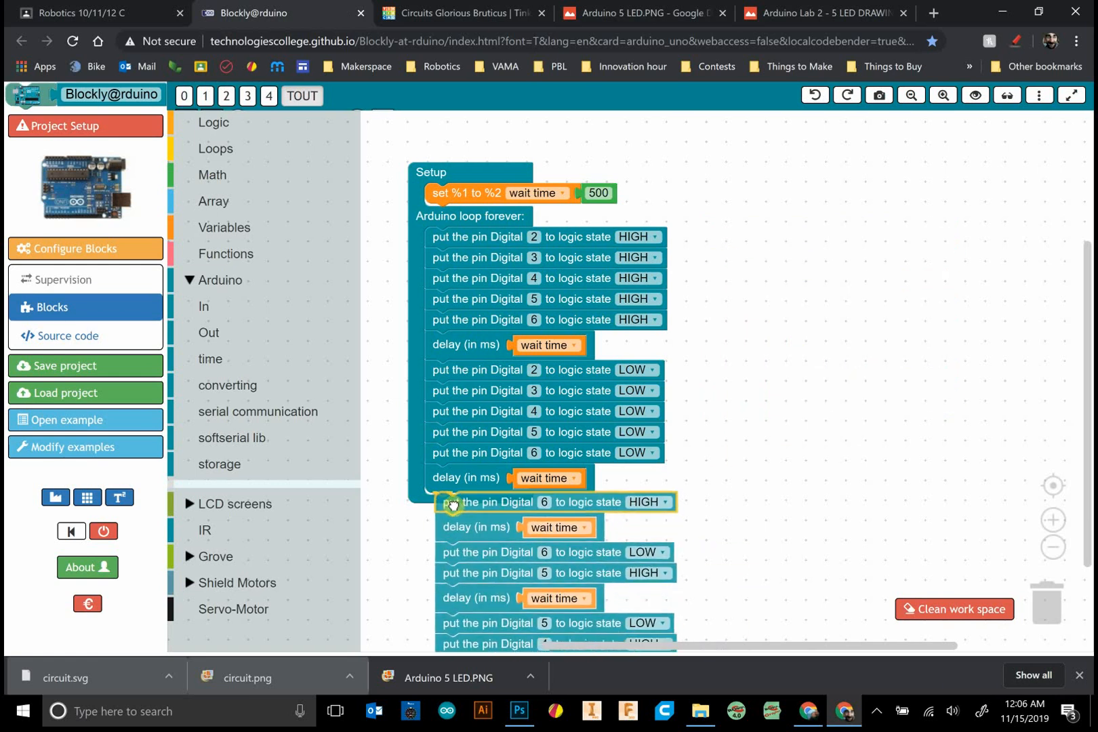
Copy the generated Arduino source code
click(1007, 95)
click(1055, 140)
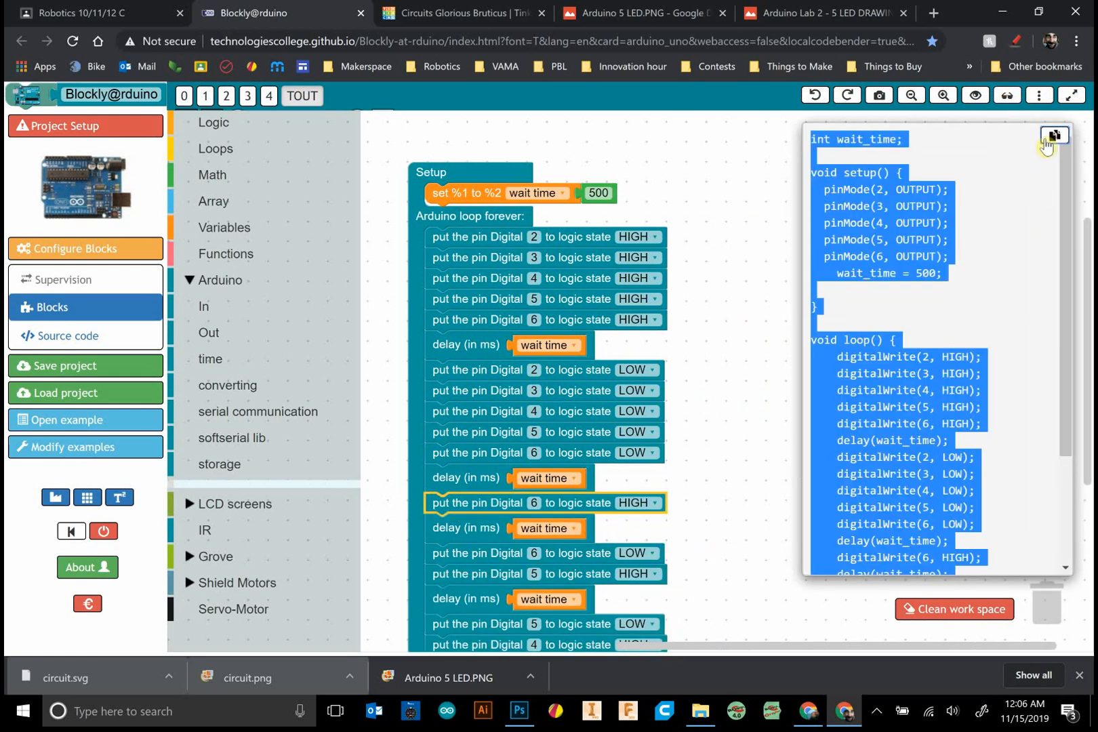
Paste the new sketch over Tinkercad's code and run a brief LED simulation
click(455, 13)
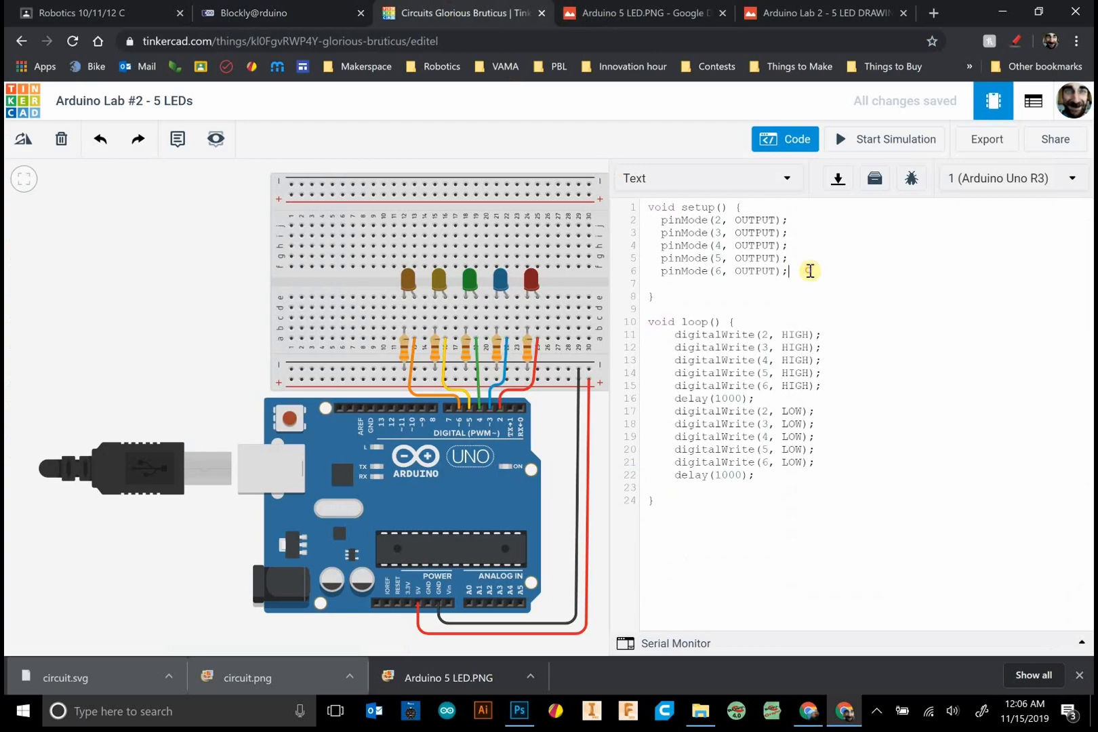
key(ctrl+a)
key(ctrl+v)
click(858, 142)
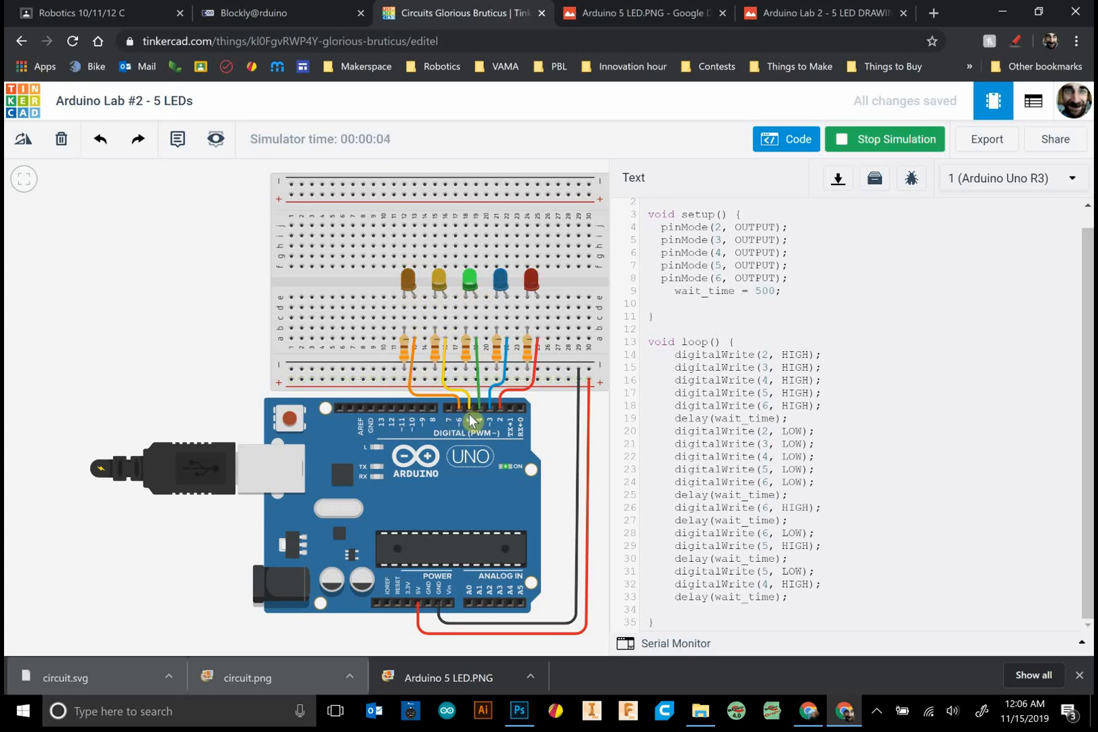
click(885, 138)
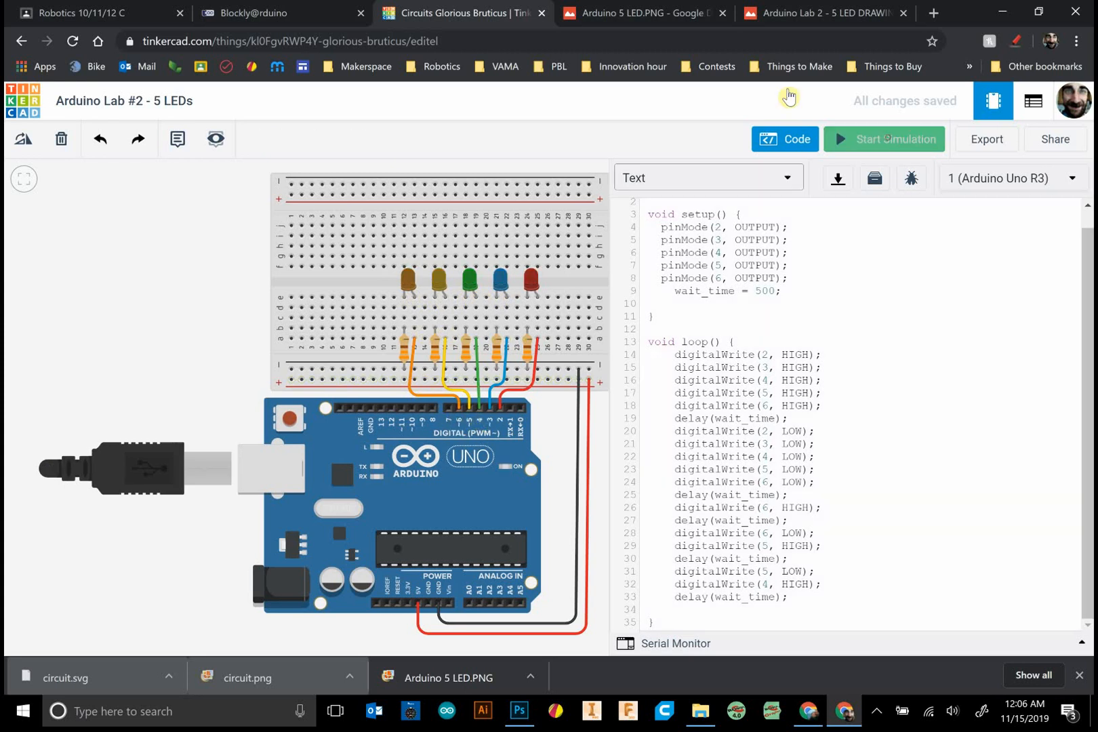
Detach the new sequence from the loop and add a pin 4 LOW block to it
click(257, 13)
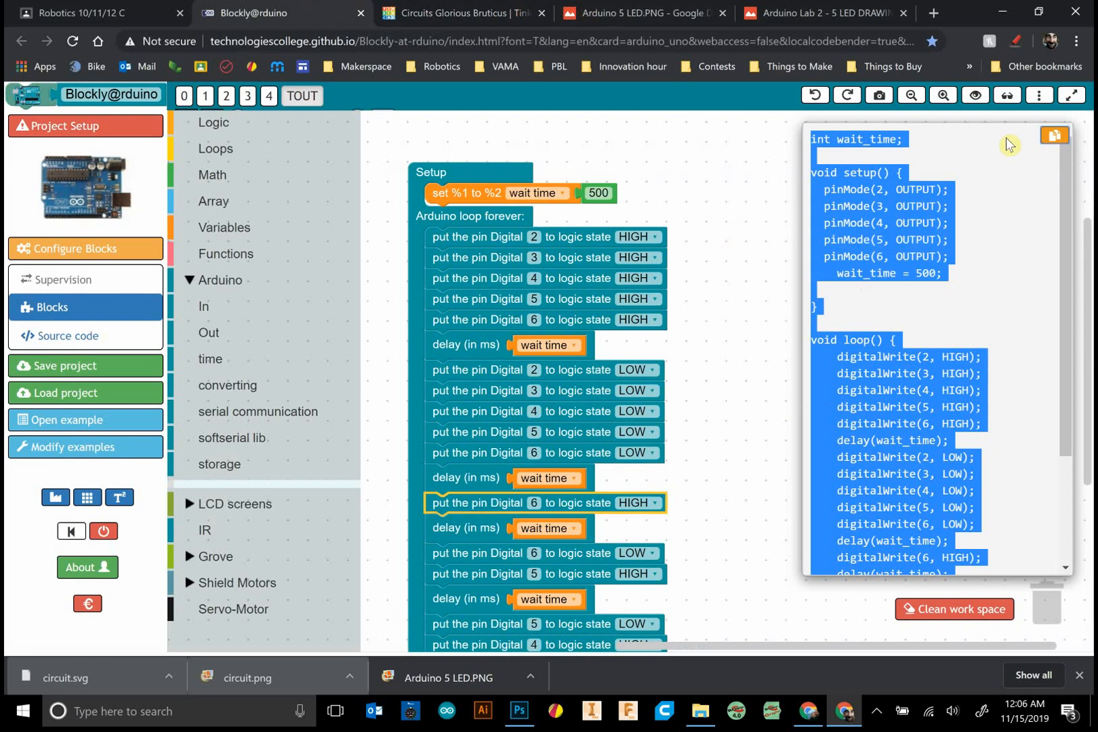
click(1008, 95)
scroll(840, 402, down, 2)
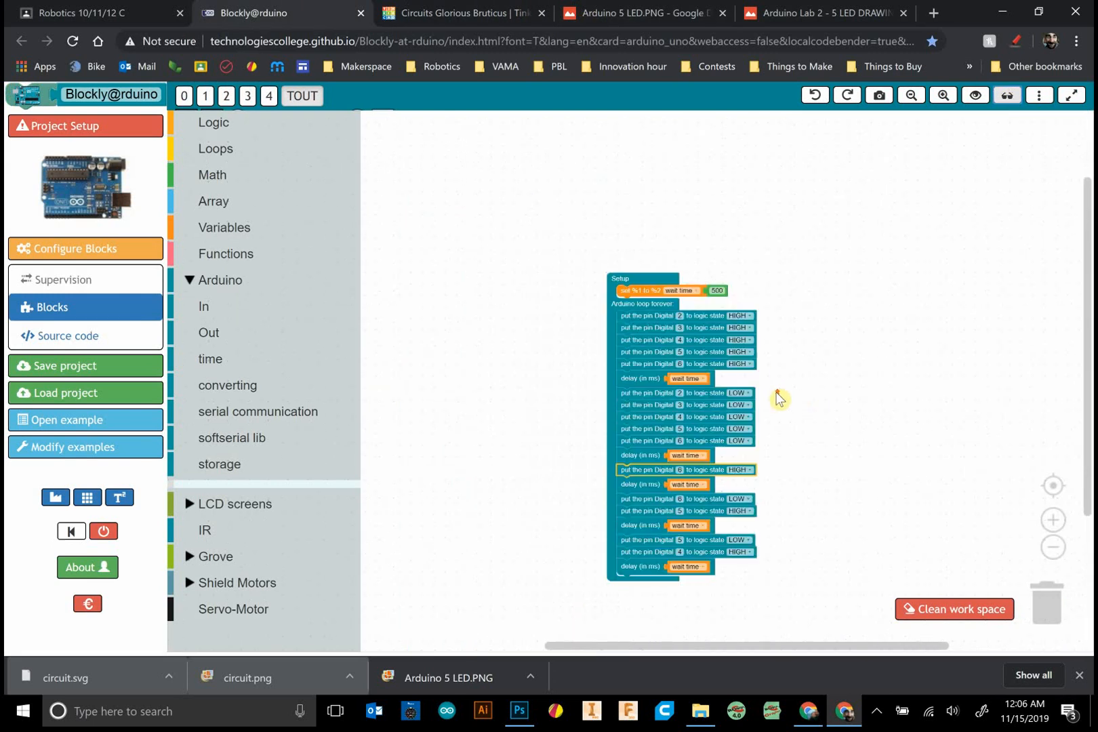
scroll(788, 403, up, 4)
scroll(788, 521, down, 1)
scroll(776, 324, down, 1)
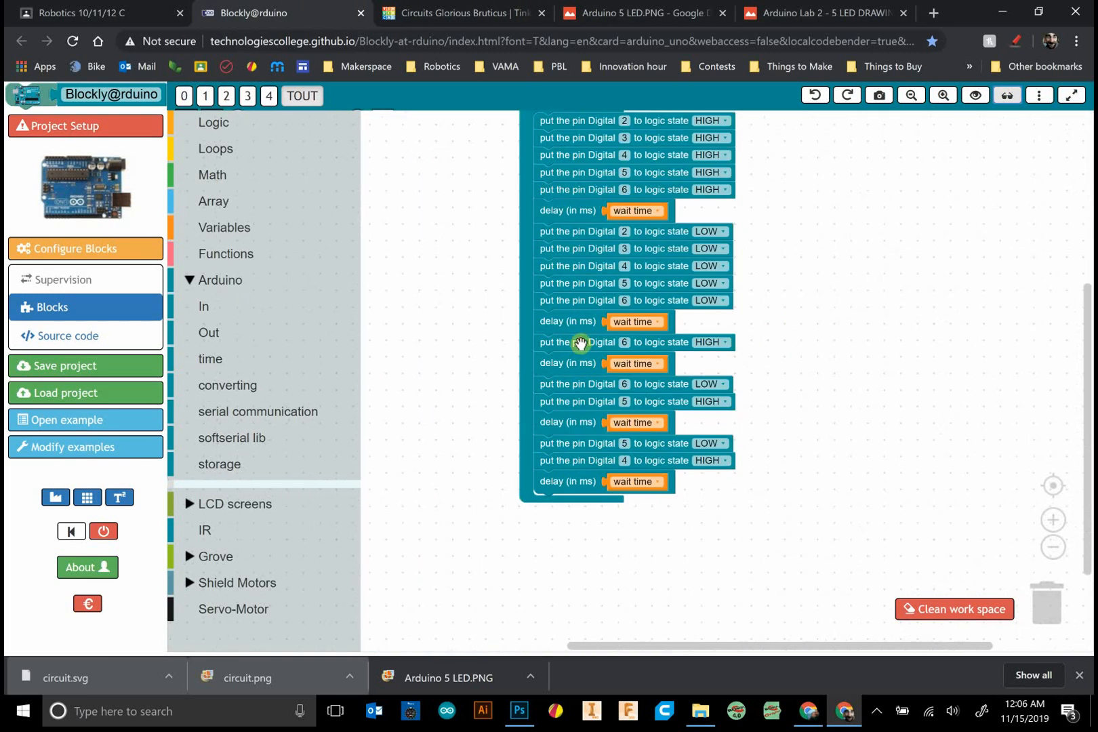
drag(580, 343, 822, 175)
scroll(772, 255, up, 2)
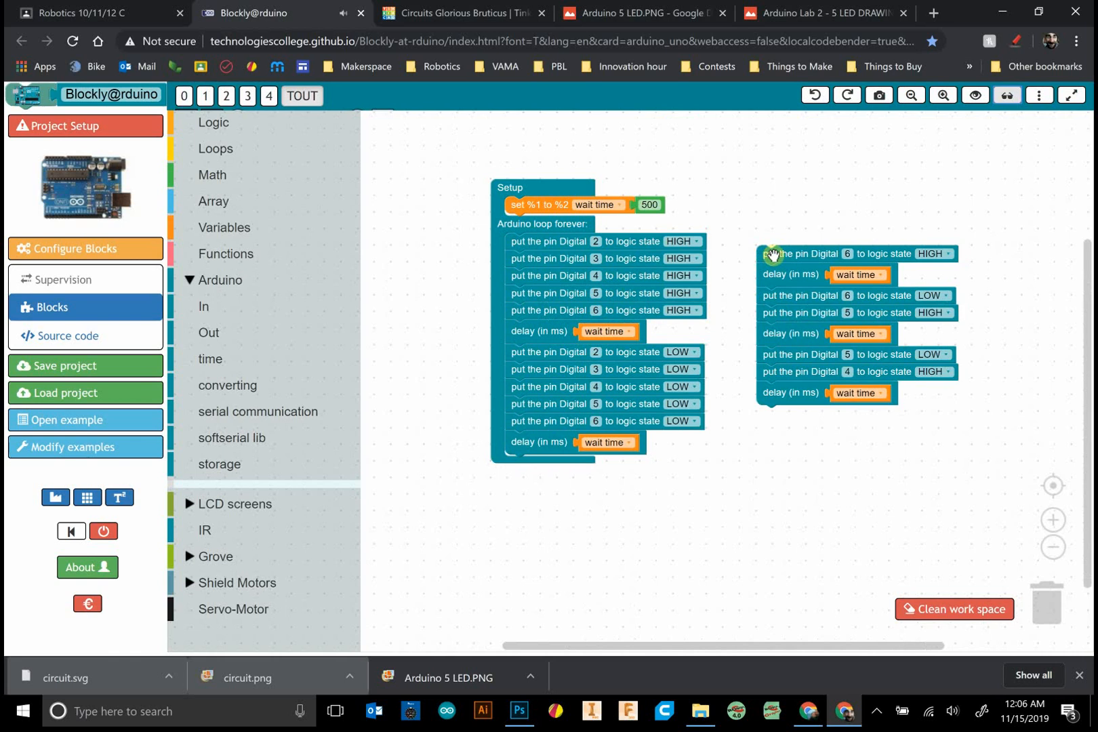
drag(771, 255, 763, 247)
scroll(782, 313, up, 2)
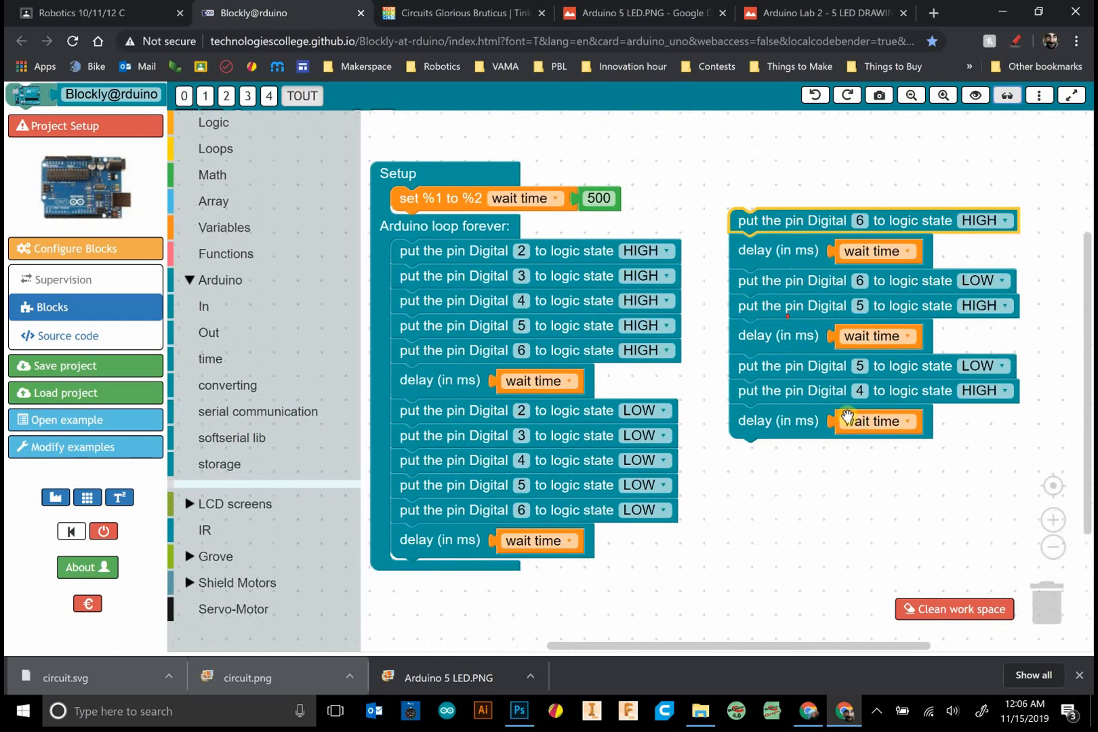
scroll(806, 446, down, 1)
click(592, 417)
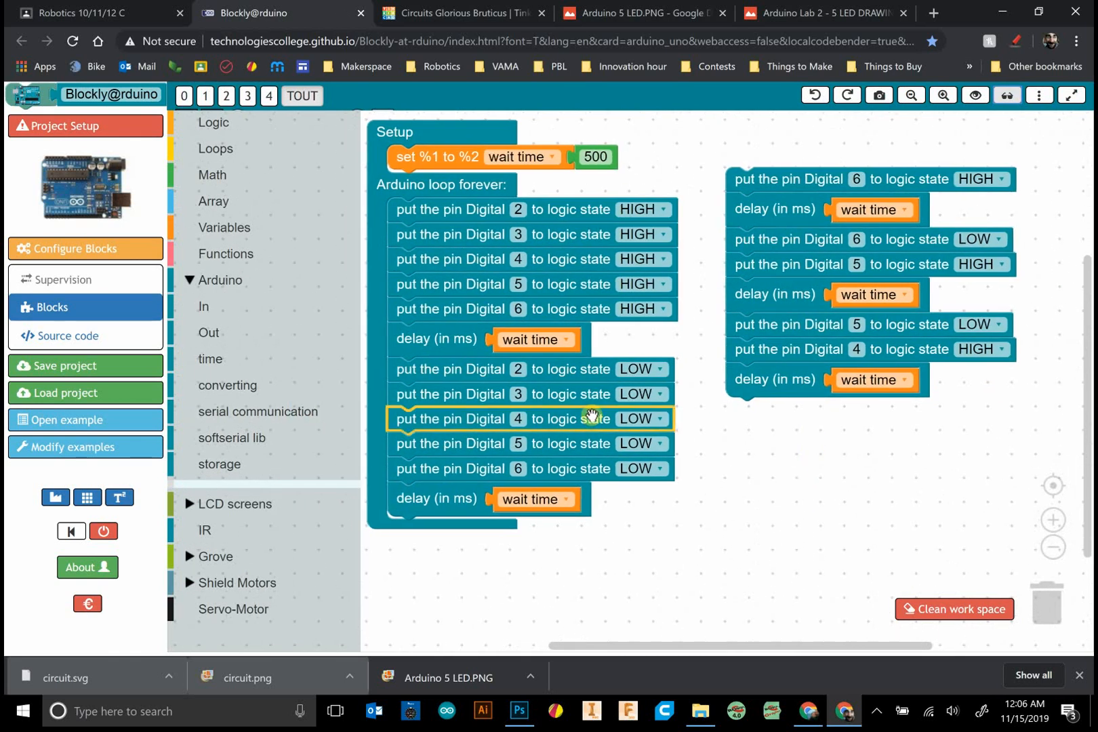
key(ctrl+c)
key(ctrl+v)
drag(511, 461, 823, 414)
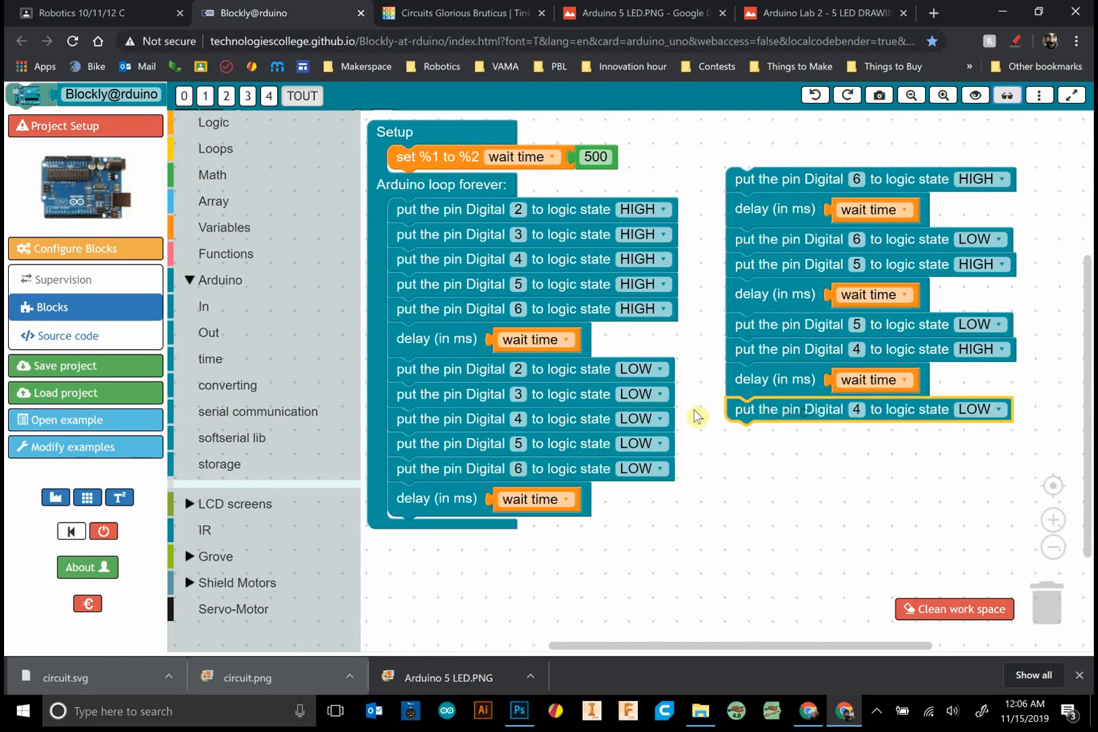
Extend the sequence with pin 3 HIGH, a wait-time delay and pin 3 LOW
click(476, 235)
key(ctrl+c)
key(ctrl+v)
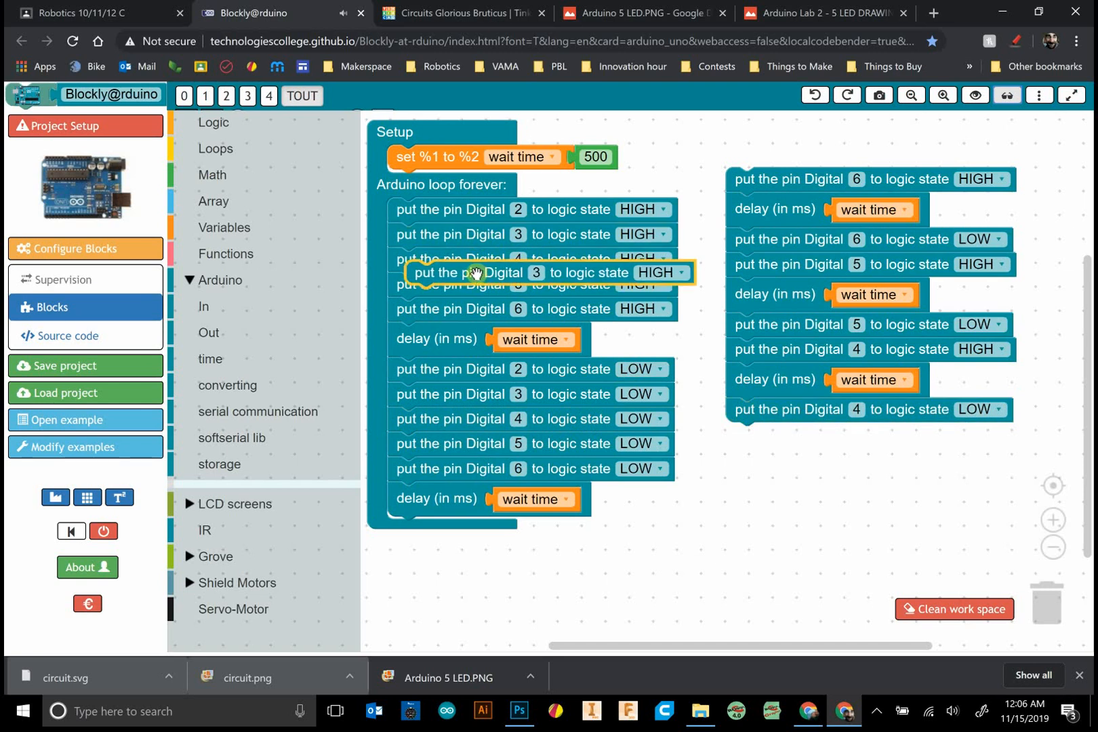
mouse_move(493, 275)
mouse_down()
mouse_move(793, 430)
mouse_move(762, 471)
mouse_move(764, 456)
mouse_up()
click(762, 379)
key(ctrl+c)
key(ctrl+v)
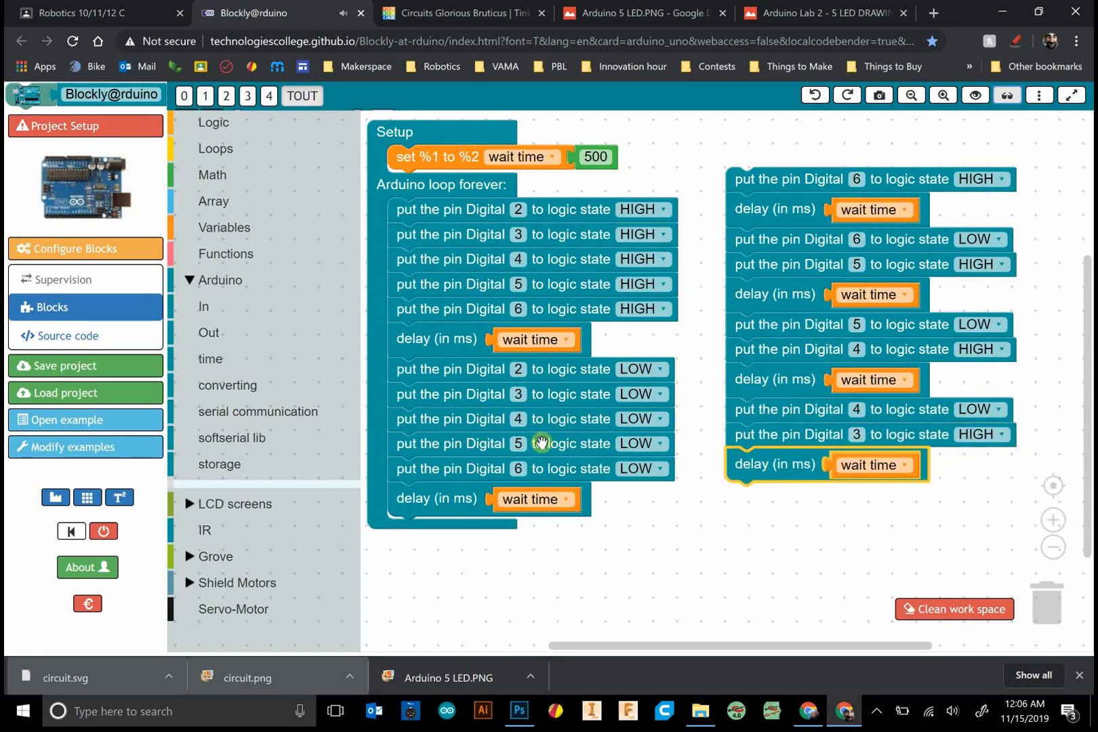
click(539, 397)
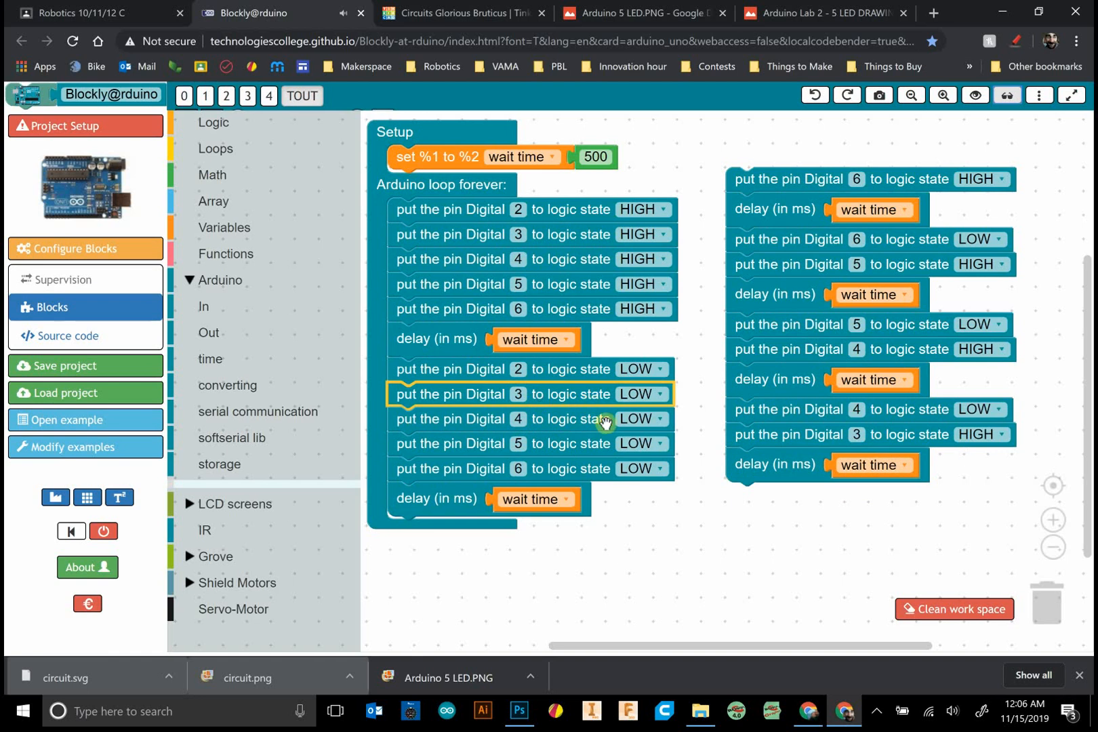
key(ctrl+c)
key(ctrl+v)
drag(601, 428, 823, 506)
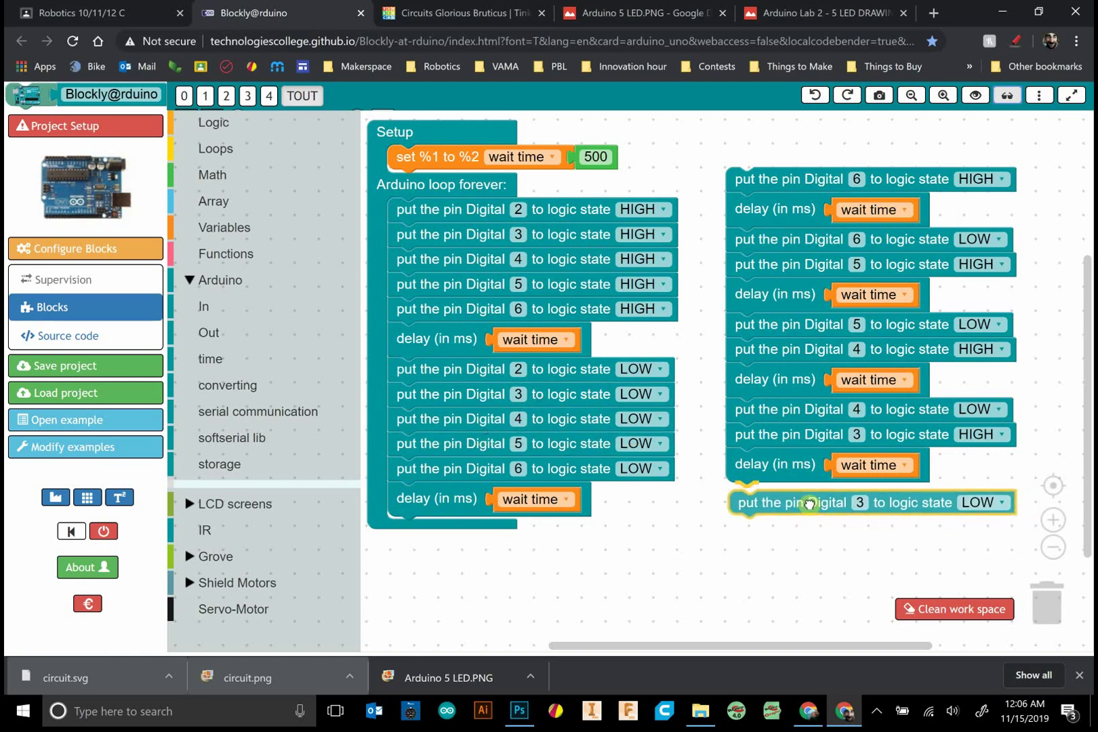
Add pin 2 HIGH, delay and pin 2 LOW, then rejoin the 6-to-2 sequence under the loop
click(468, 213)
key(ctrl+c)
key(ctrl+v)
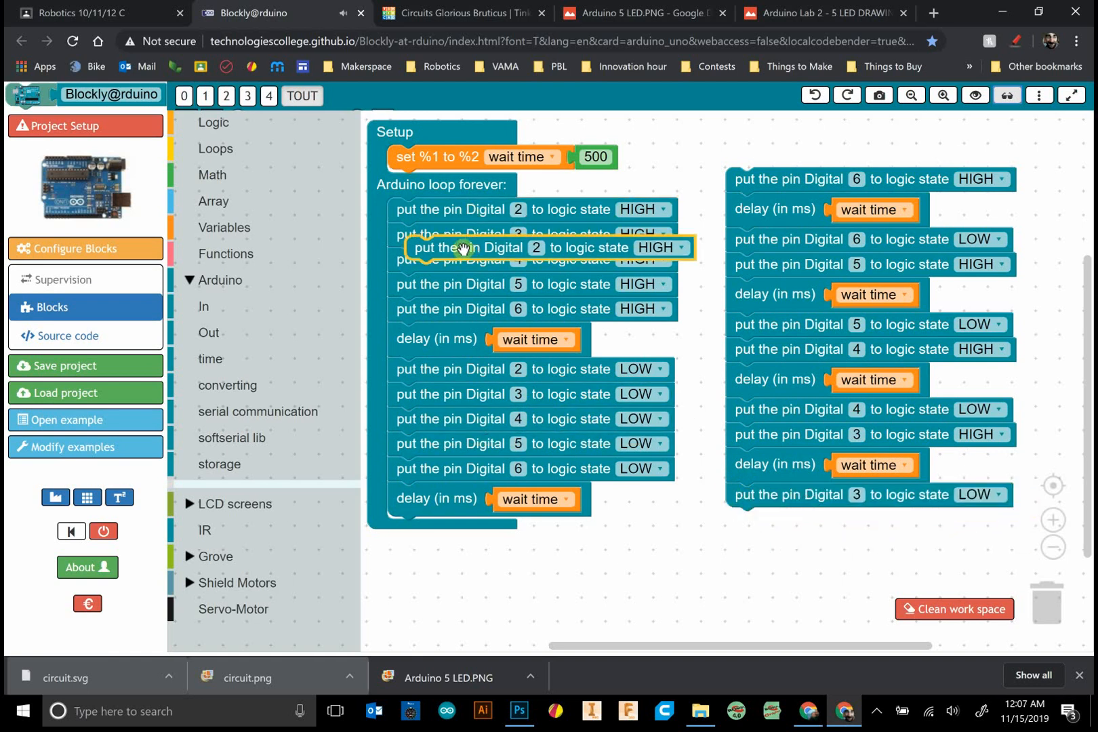
drag(481, 249, 776, 518)
key(ctrl+c)
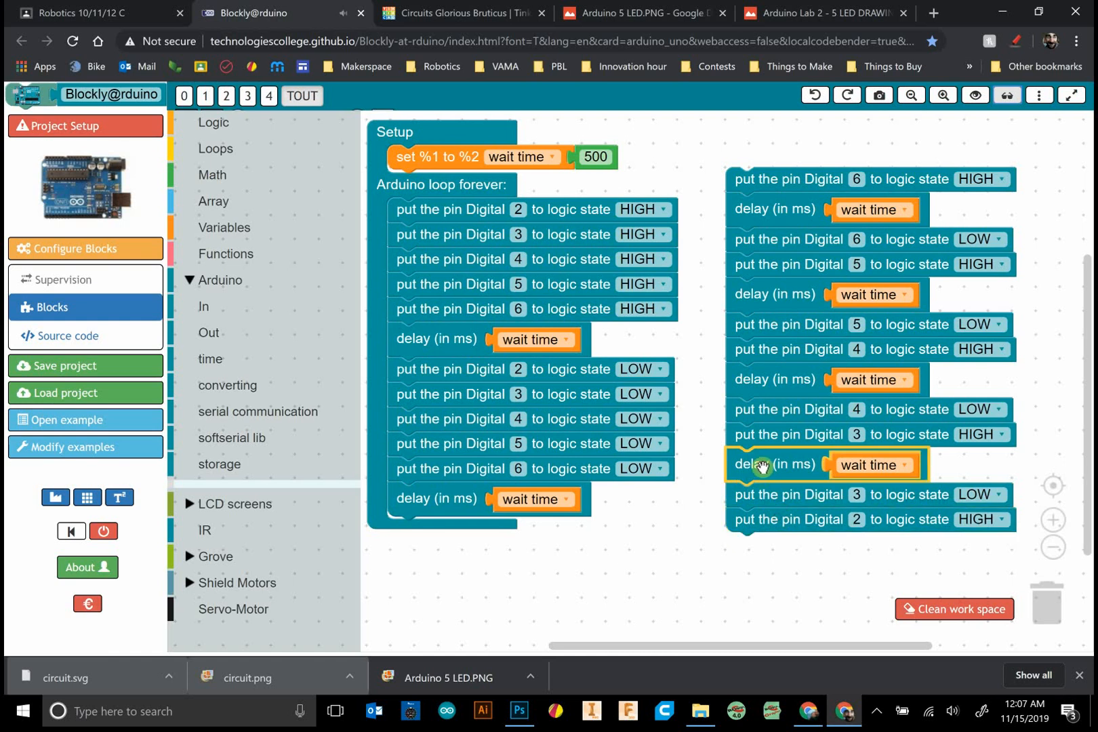
key(ctrl+v)
mouse_move(763, 467)
mouse_down()
mouse_move(769, 585)
mouse_move(769, 561)
mouse_up()
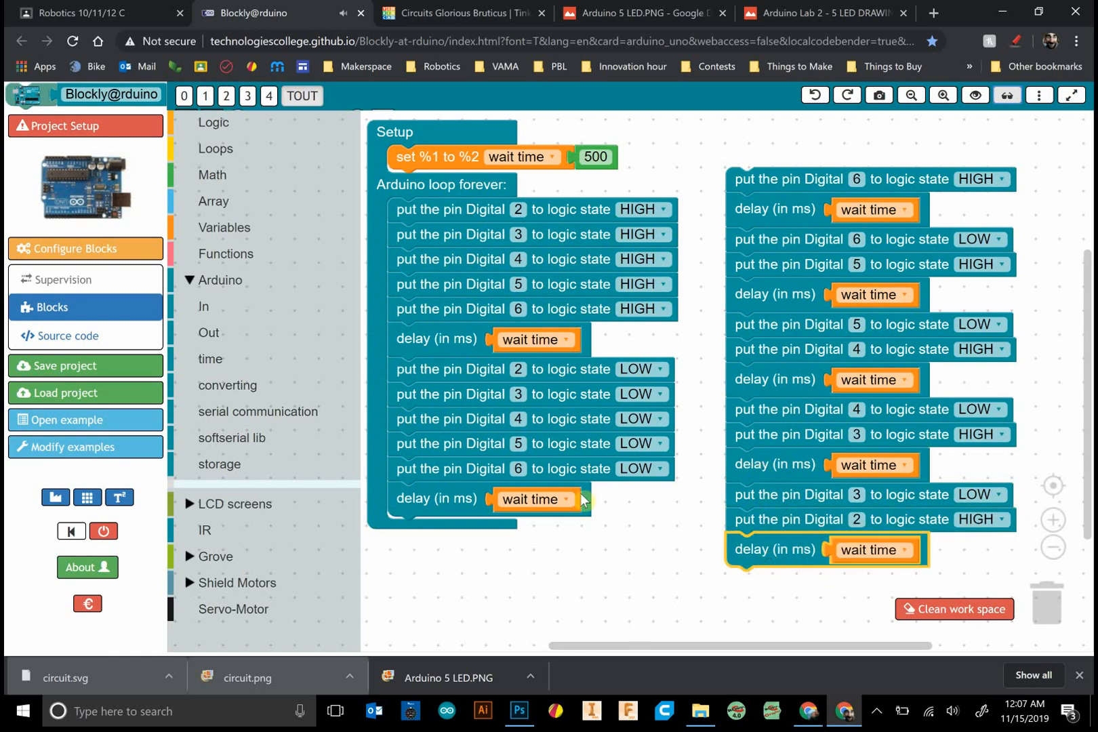
click(476, 370)
key(ctrl+c)
key(ctrl+v)
drag(494, 407, 776, 579)
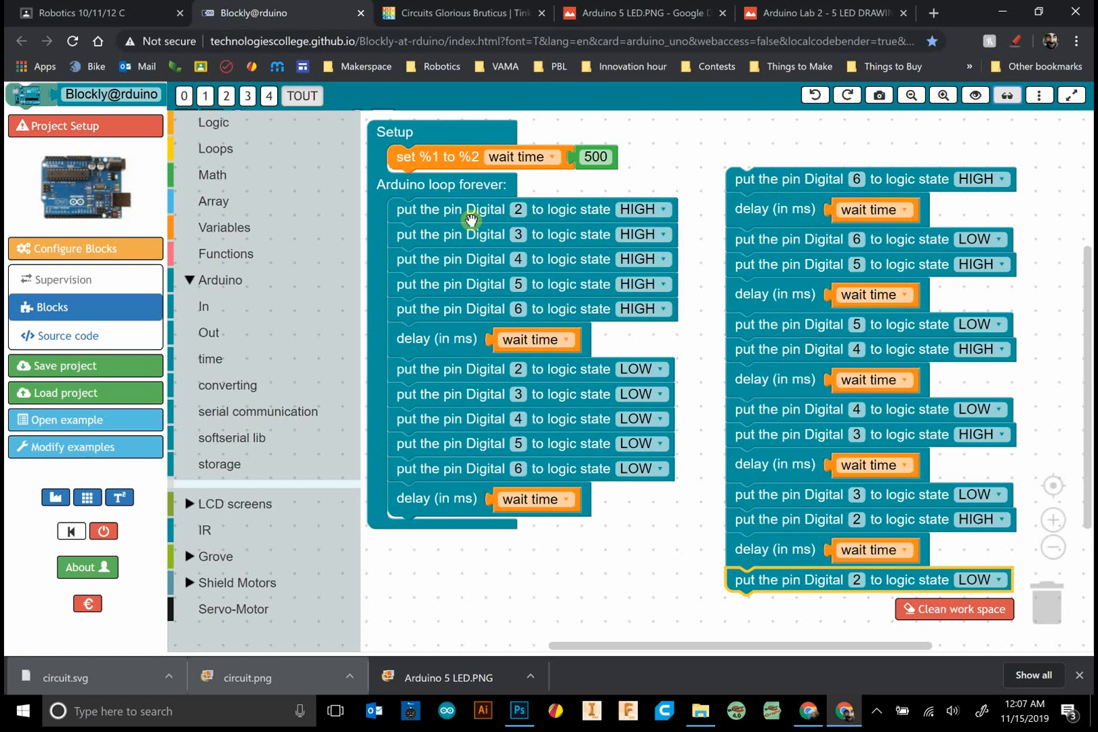
drag(798, 181, 455, 530)
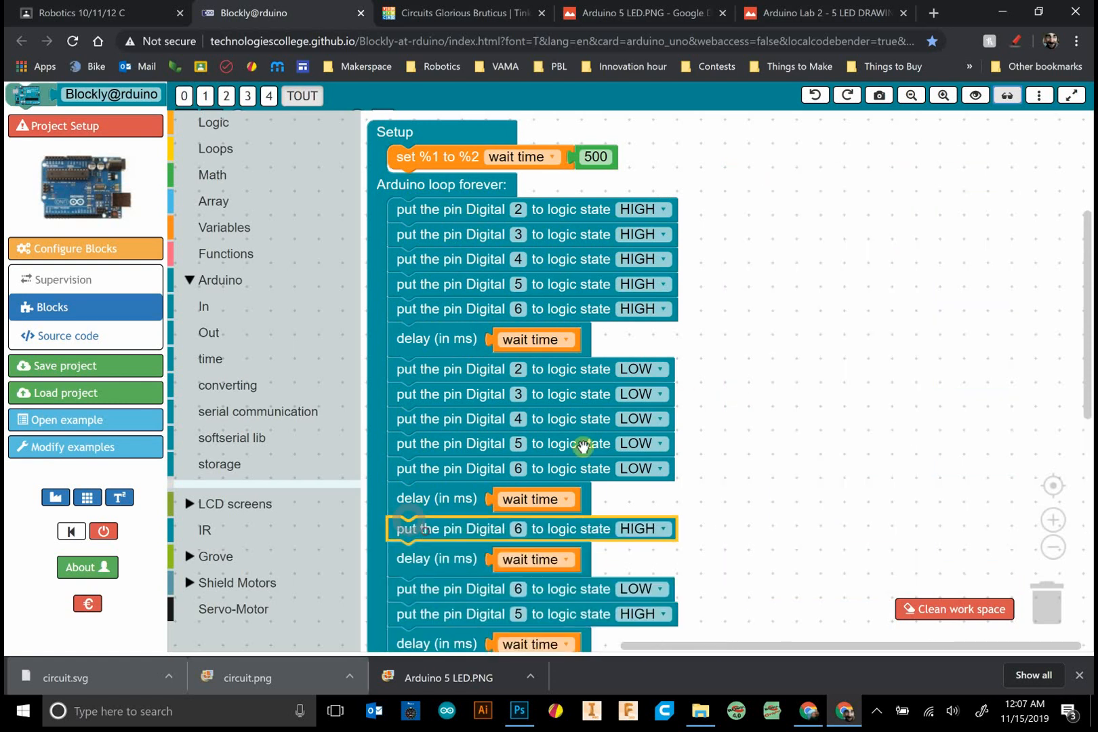
Copy the generated code, paste it into Tinkercad's sketch and run a brief simulation
click(1040, 95)
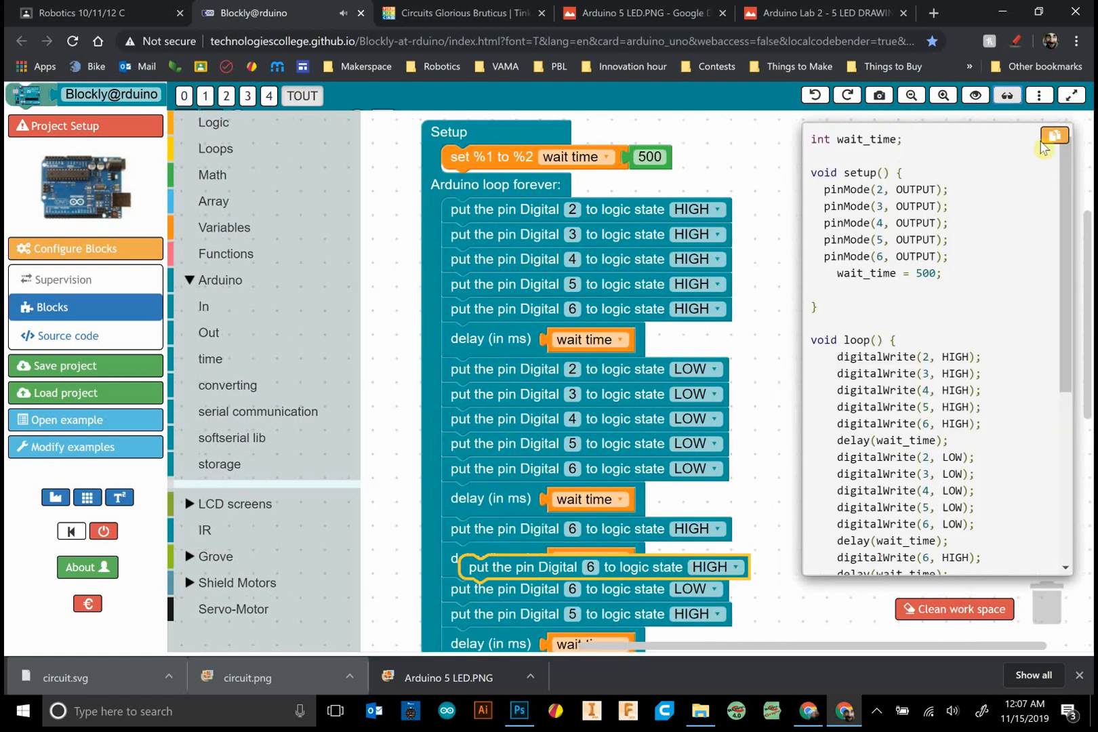
click(1053, 135)
click(454, 12)
click(875, 352)
key(ctrl+a)
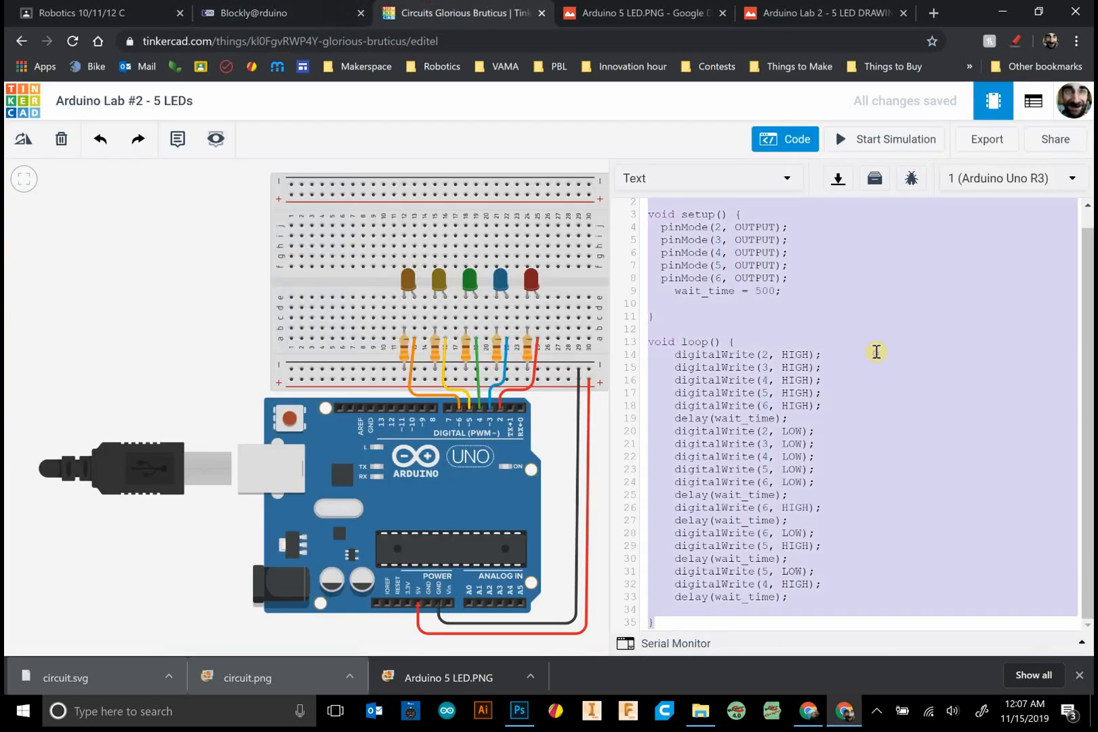
key(ctrl+v)
click(885, 139)
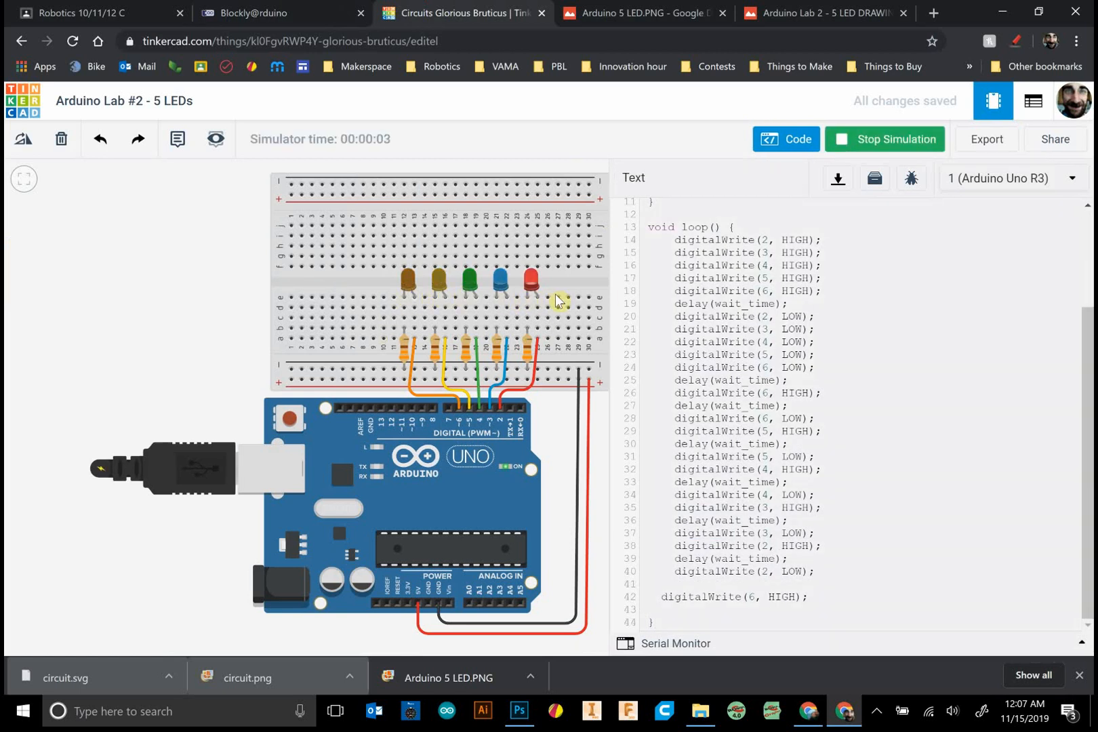
click(860, 139)
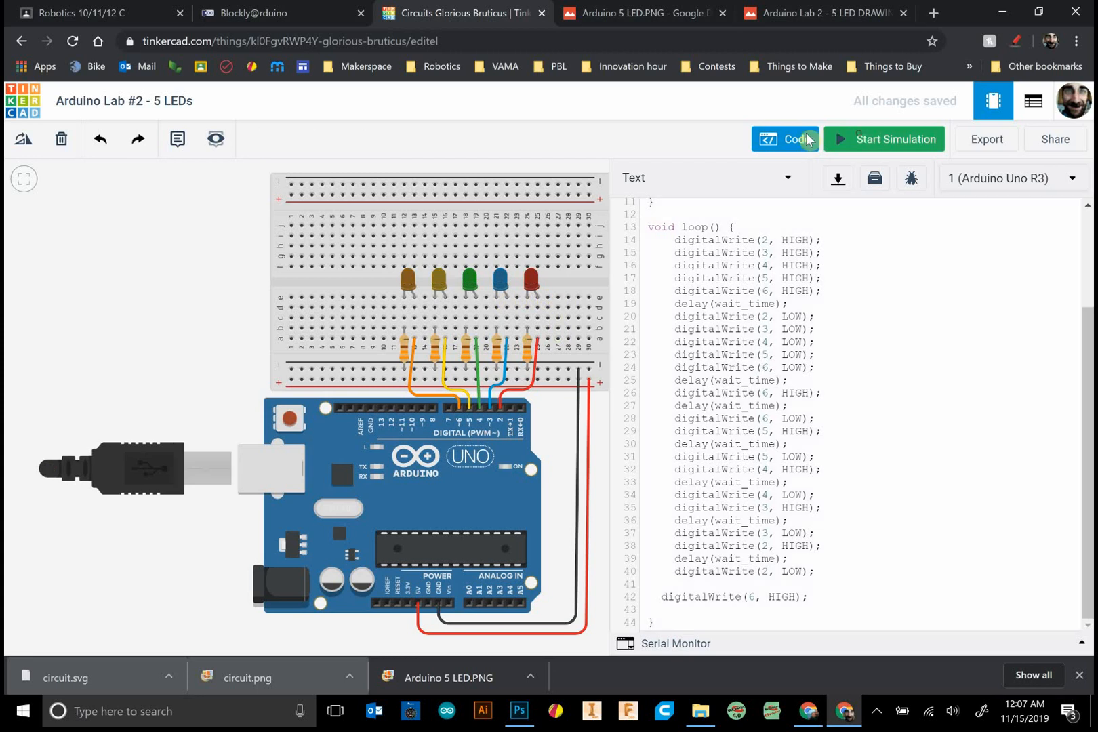
Delete the stray loose pin 6 HIGH block from the workspace
click(283, 13)
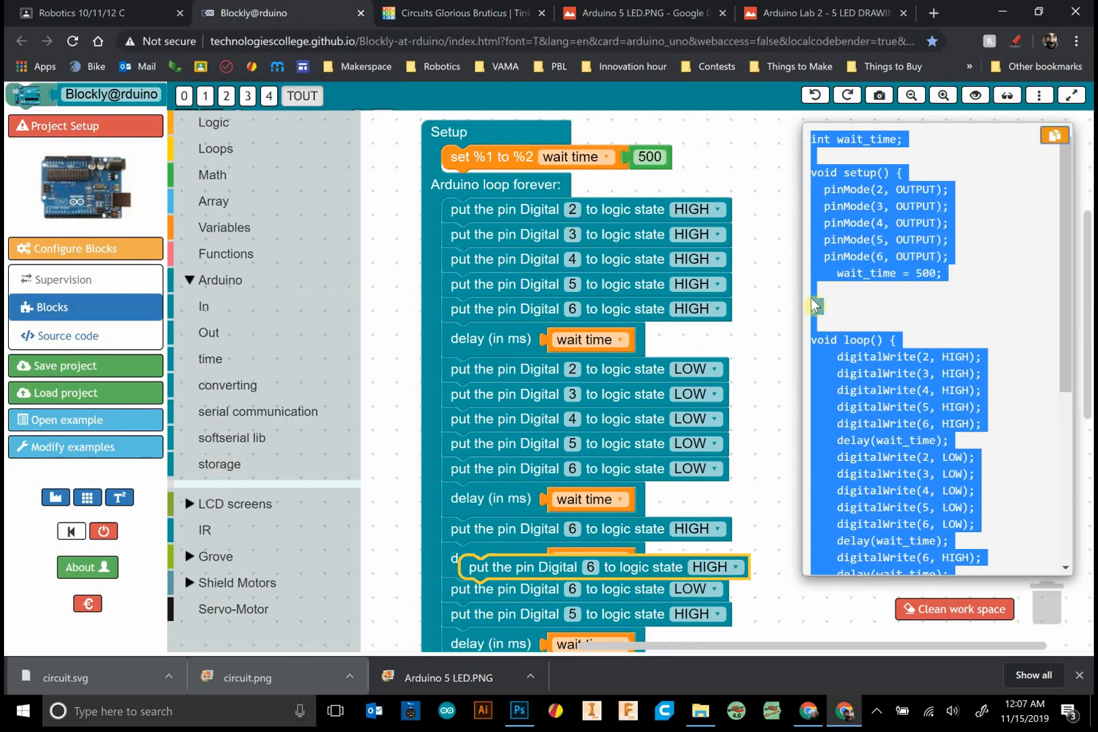
click(1008, 97)
drag(840, 343, 789, 302)
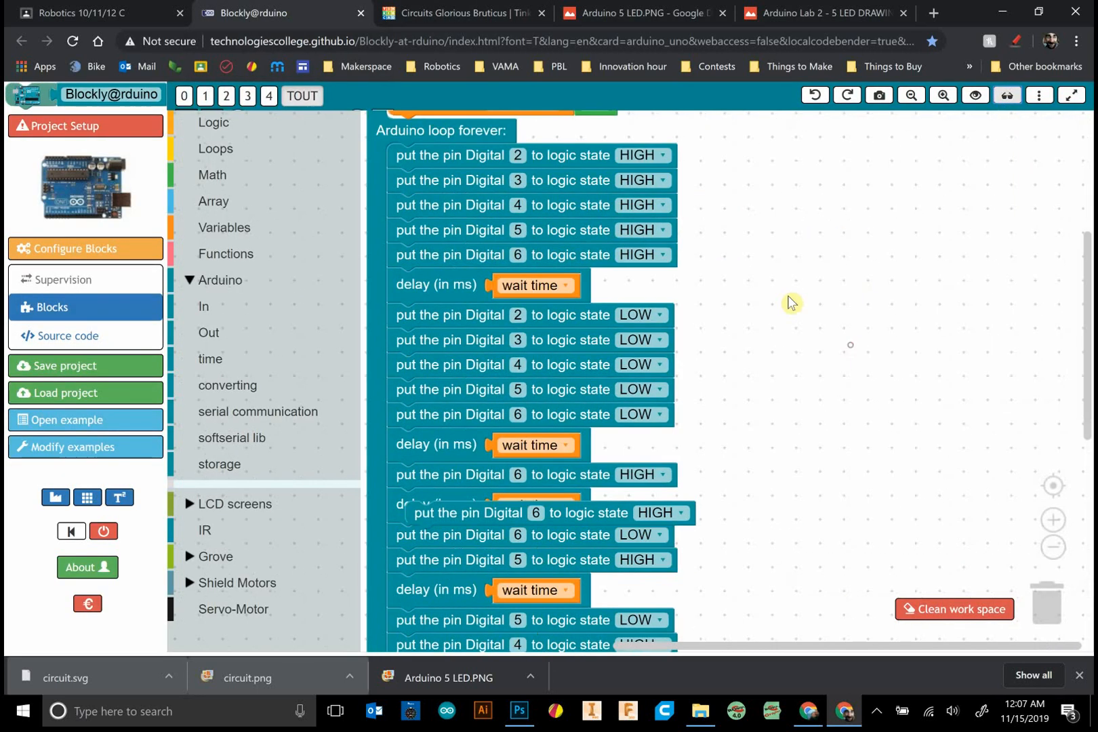
scroll(789, 301, down, 5)
scroll(798, 352, up, 3)
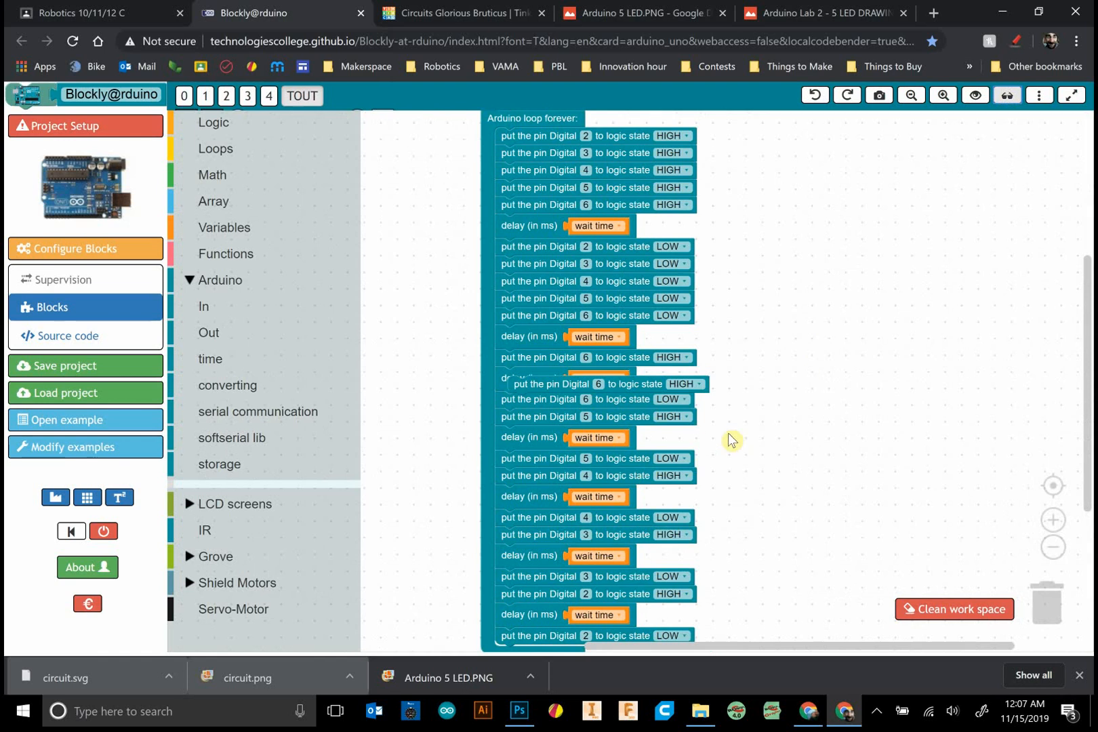
drag(729, 440, 653, 384)
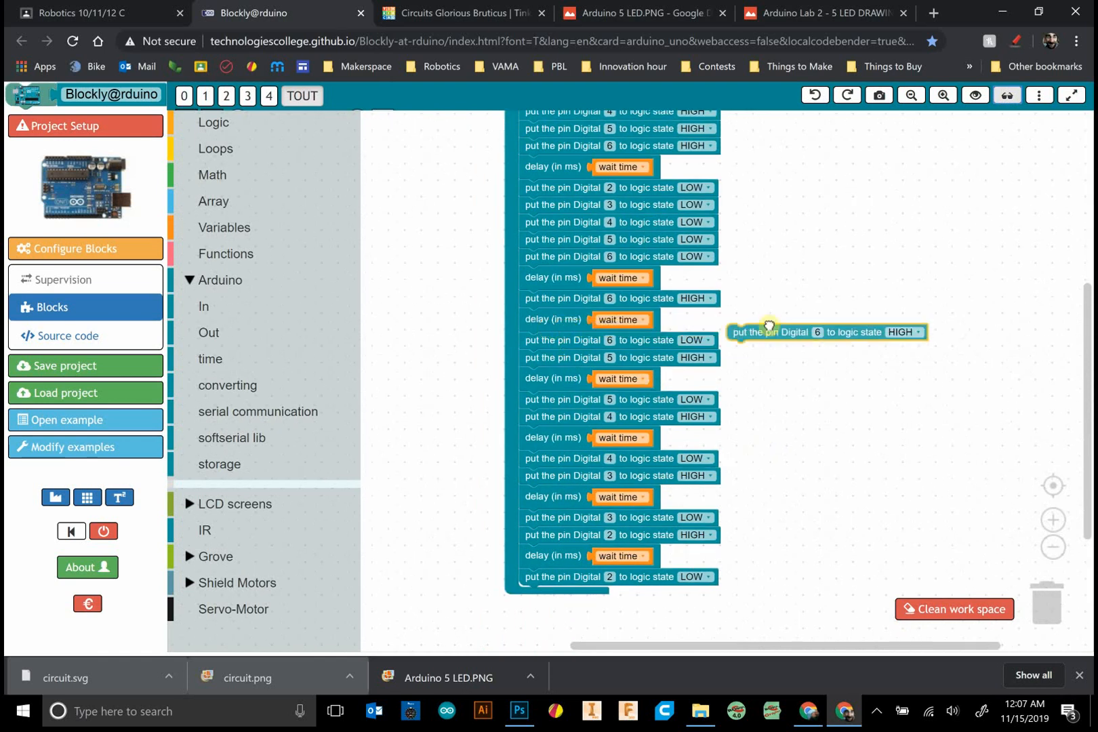
drag(561, 327, 763, 317)
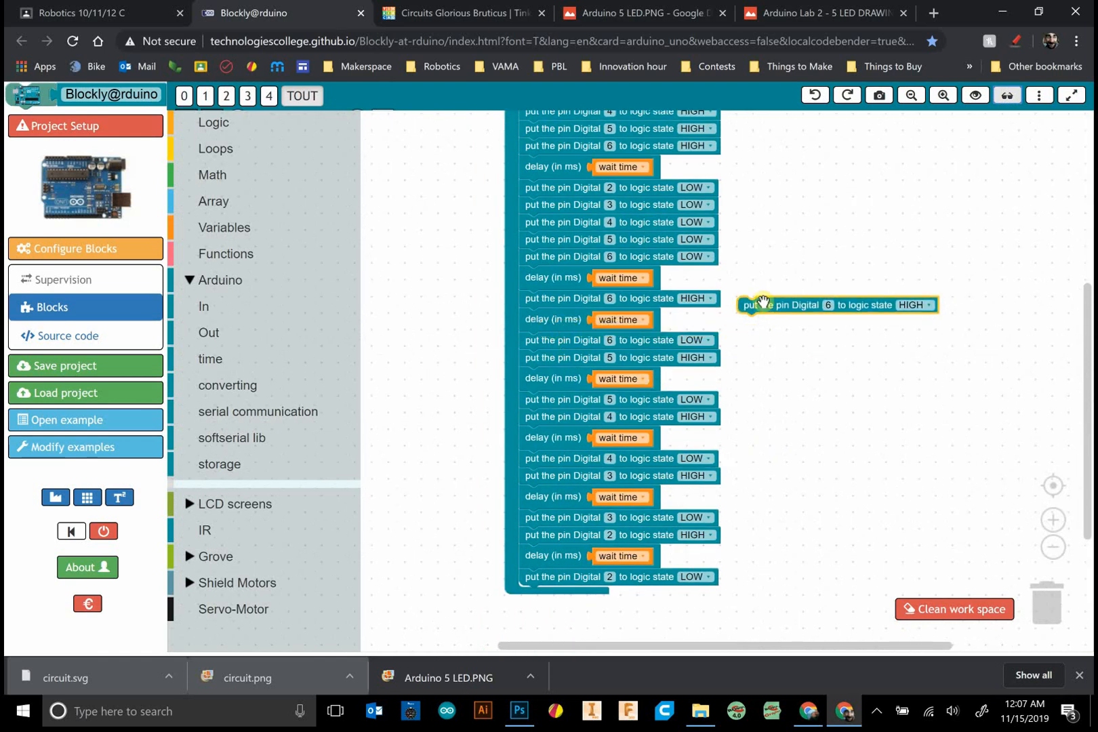
mouse_move(823, 304)
key(Delete)
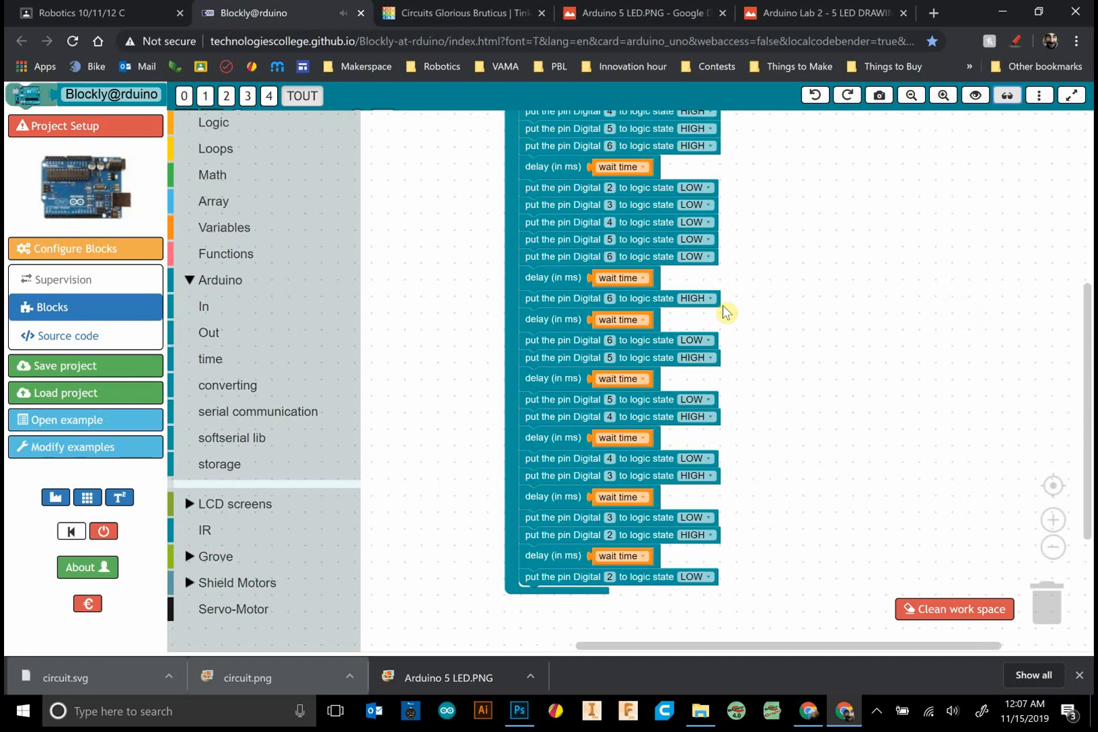
Rearrange the sequence stacks so the loop runs 6-to-2 then 2-to-6
drag(553, 302, 789, 171)
drag(729, 343, 711, 377)
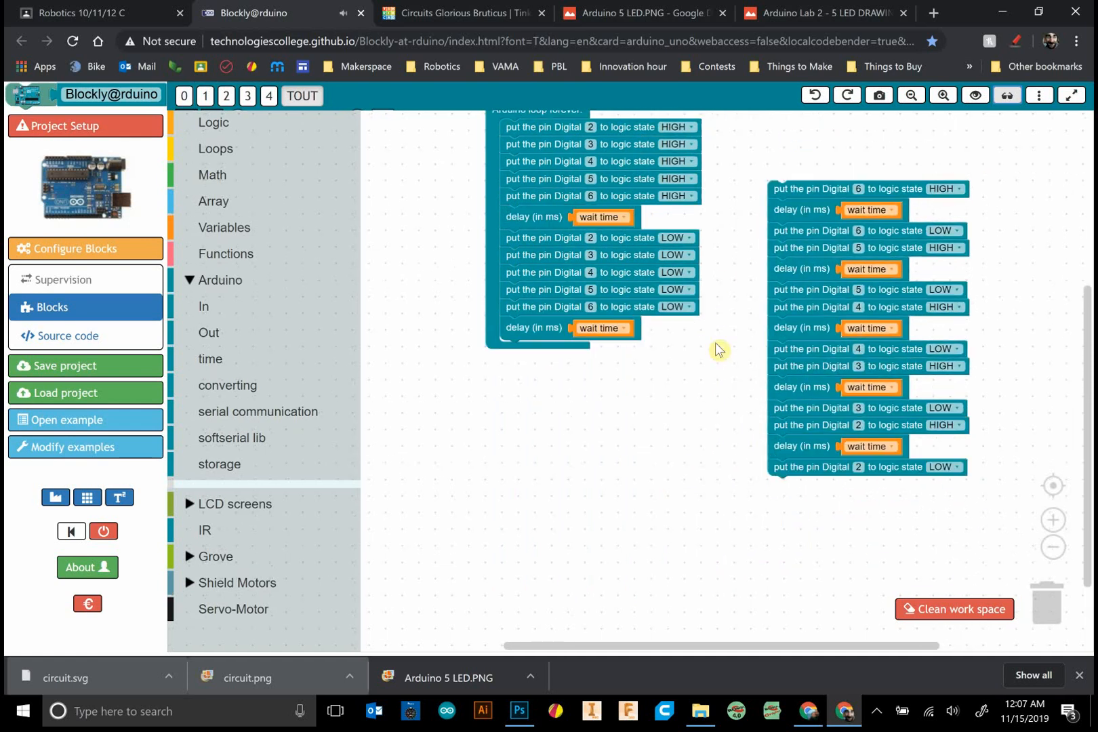
drag(772, 290, 772, 208)
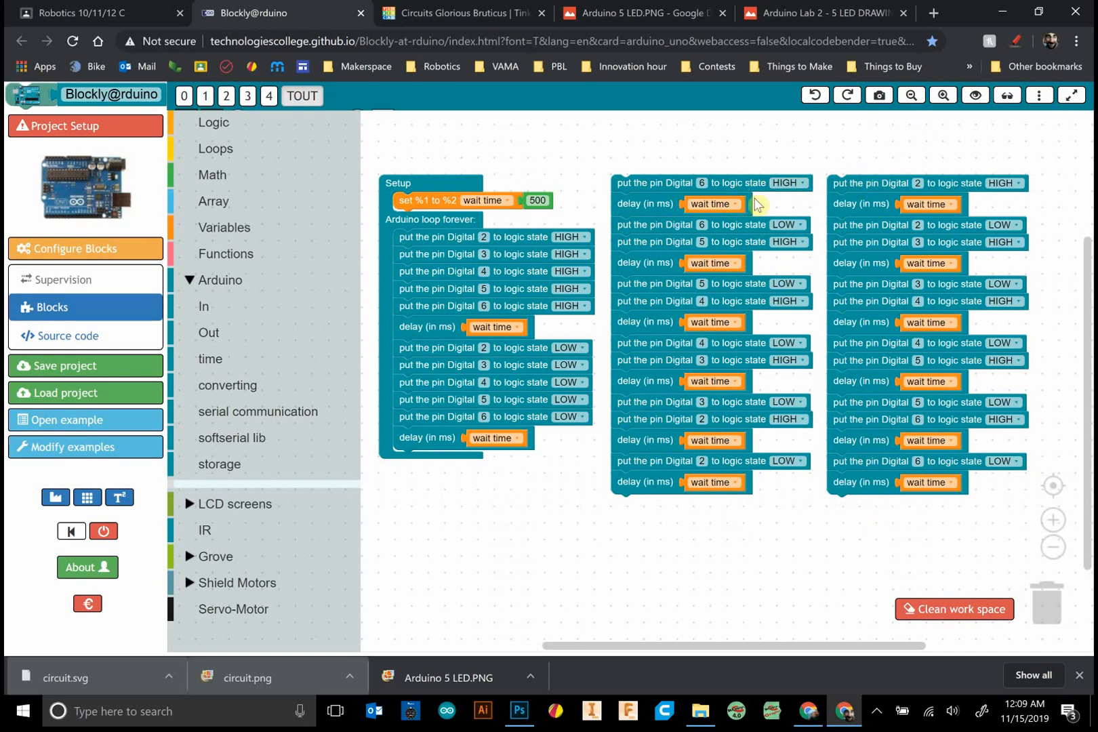
drag(631, 184, 412, 464)
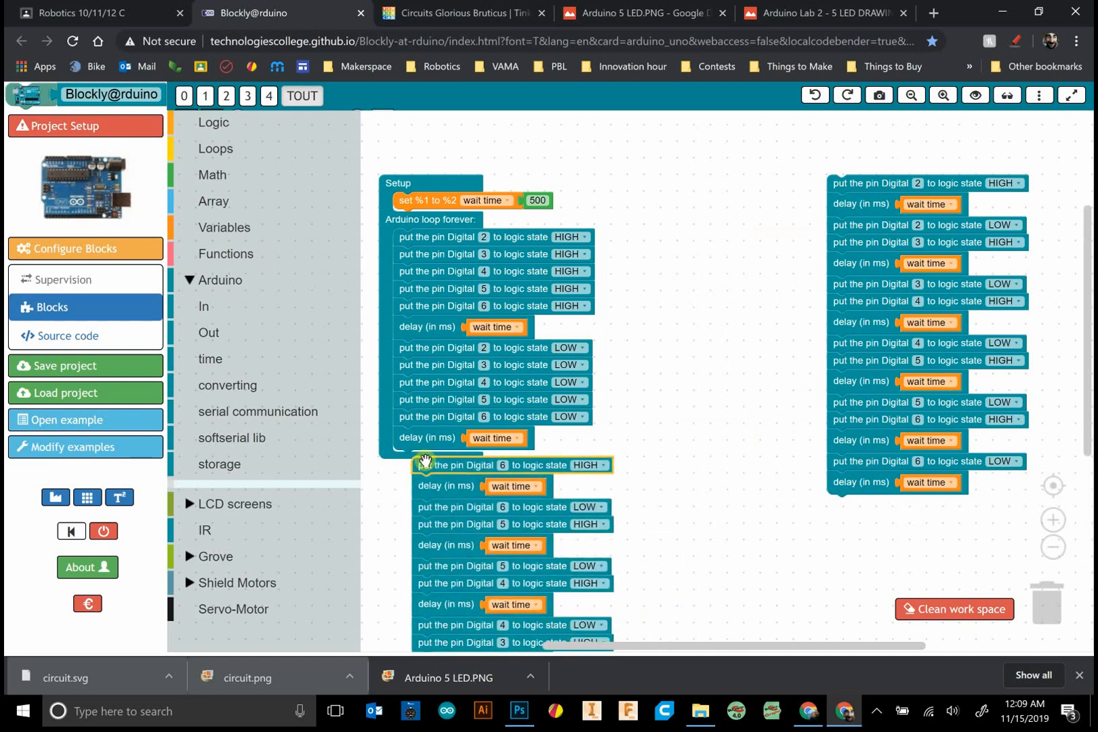
scroll(686, 479, down, 2)
scroll(800, 231, down, 2)
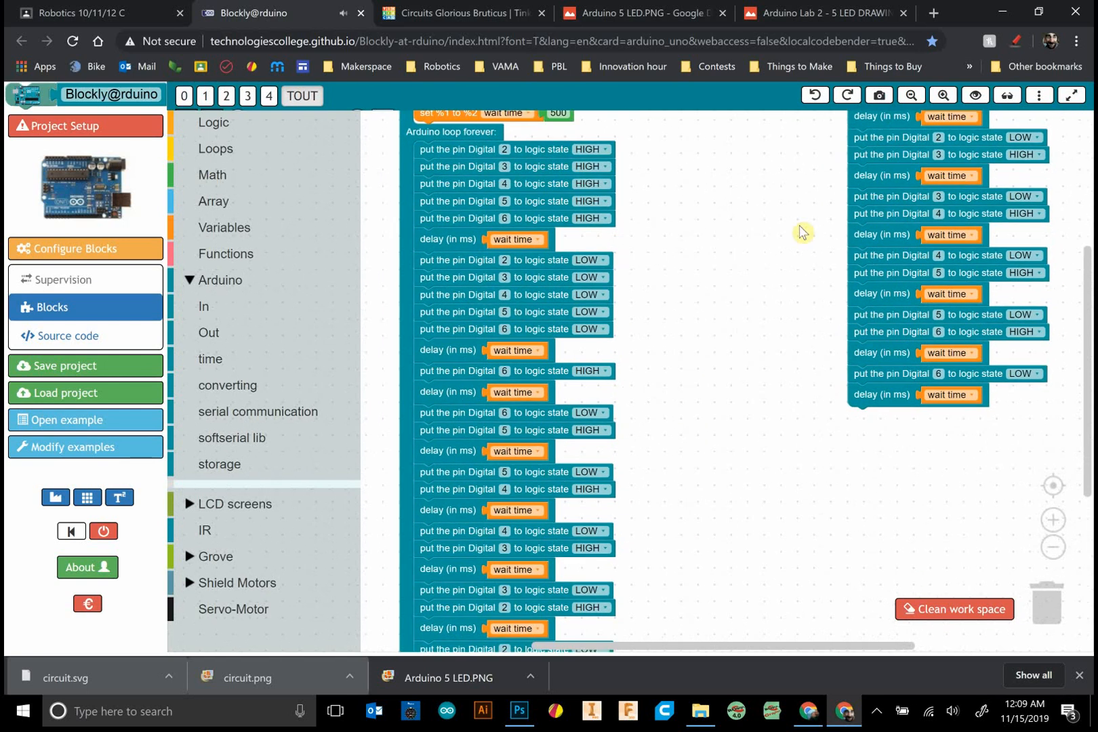
scroll(800, 231, up, 2)
drag(858, 171, 675, 550)
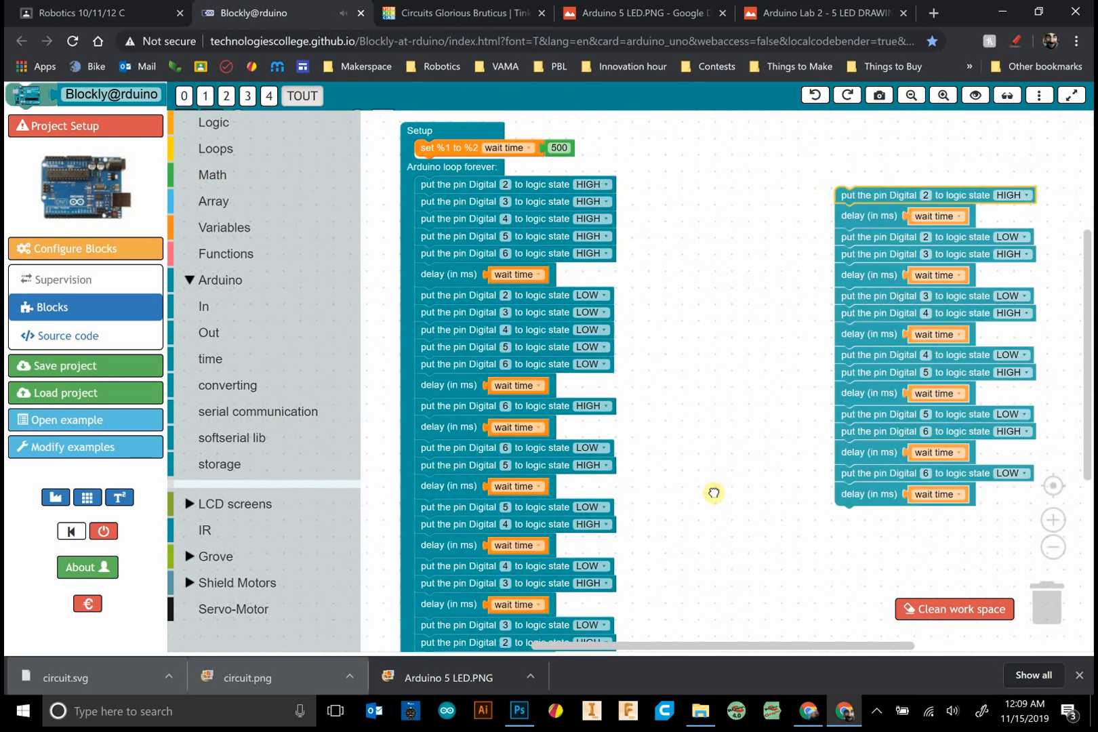
scroll(675, 550, down, 3)
drag(721, 446, 503, 468)
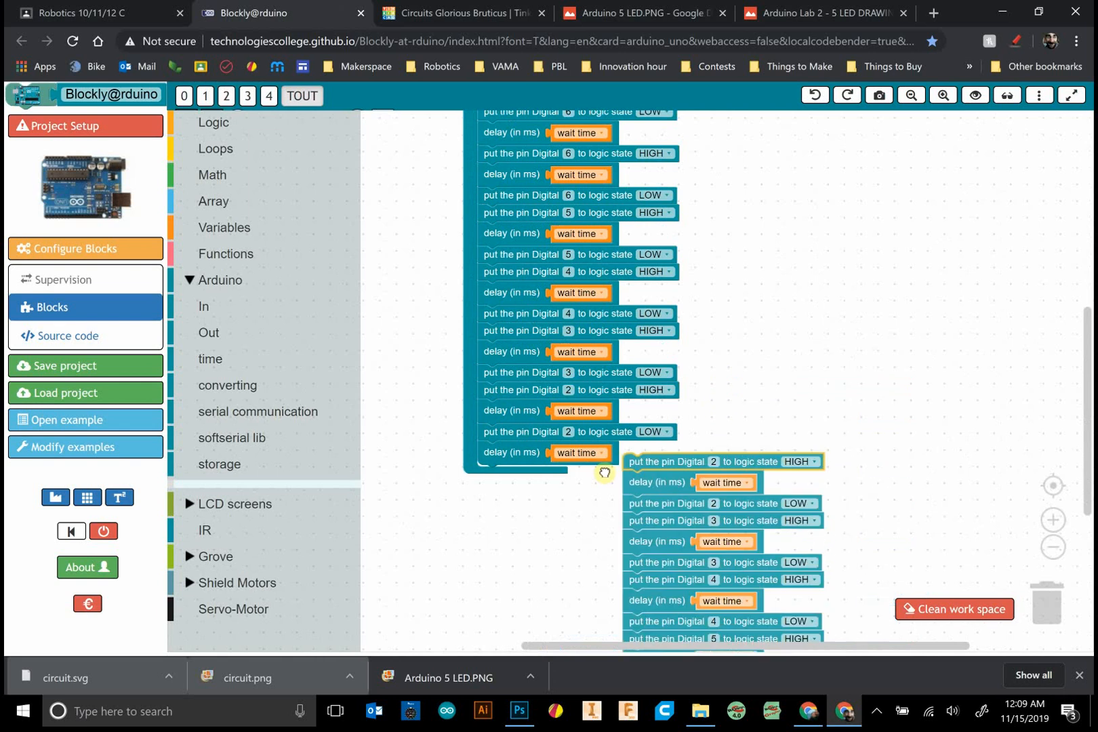
Attempt to paste the generated code into Tinkercad, leaving one stray line
click(1007, 95)
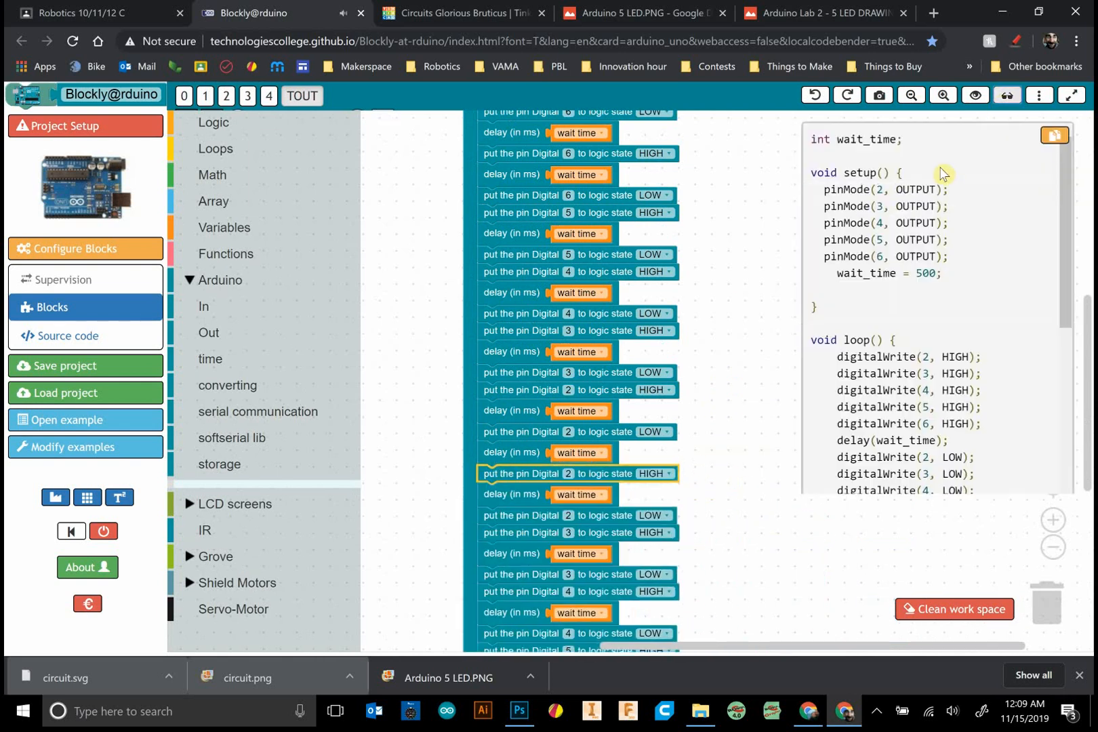
click(1054, 136)
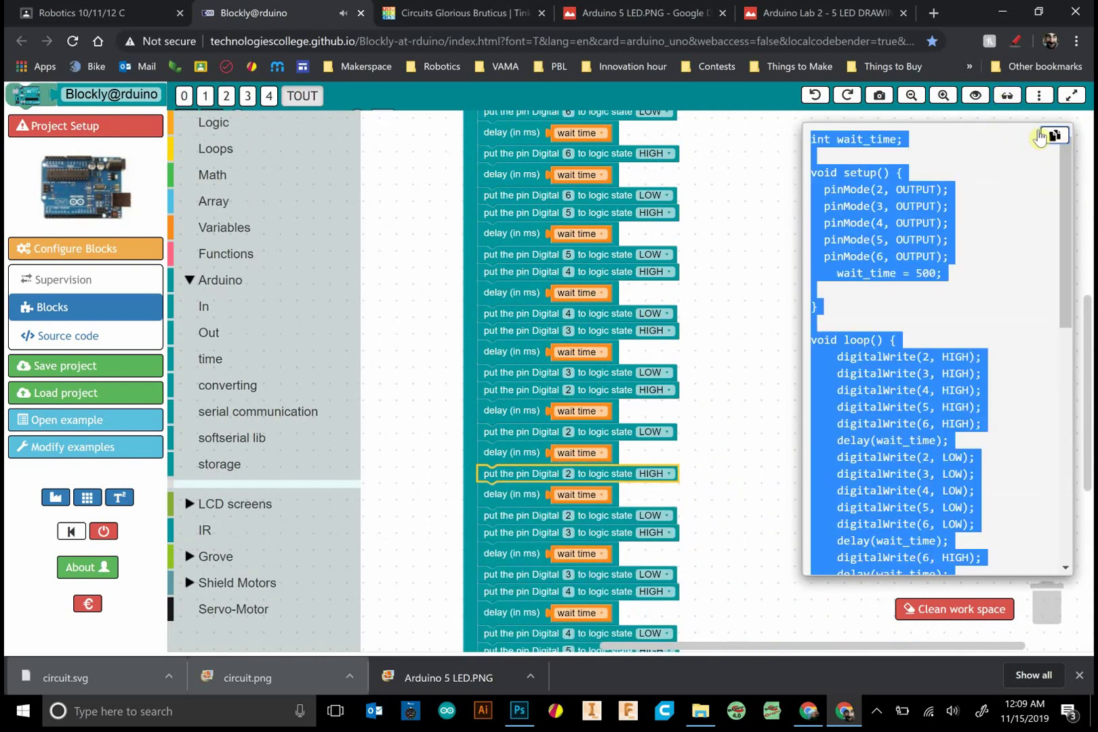
click(454, 13)
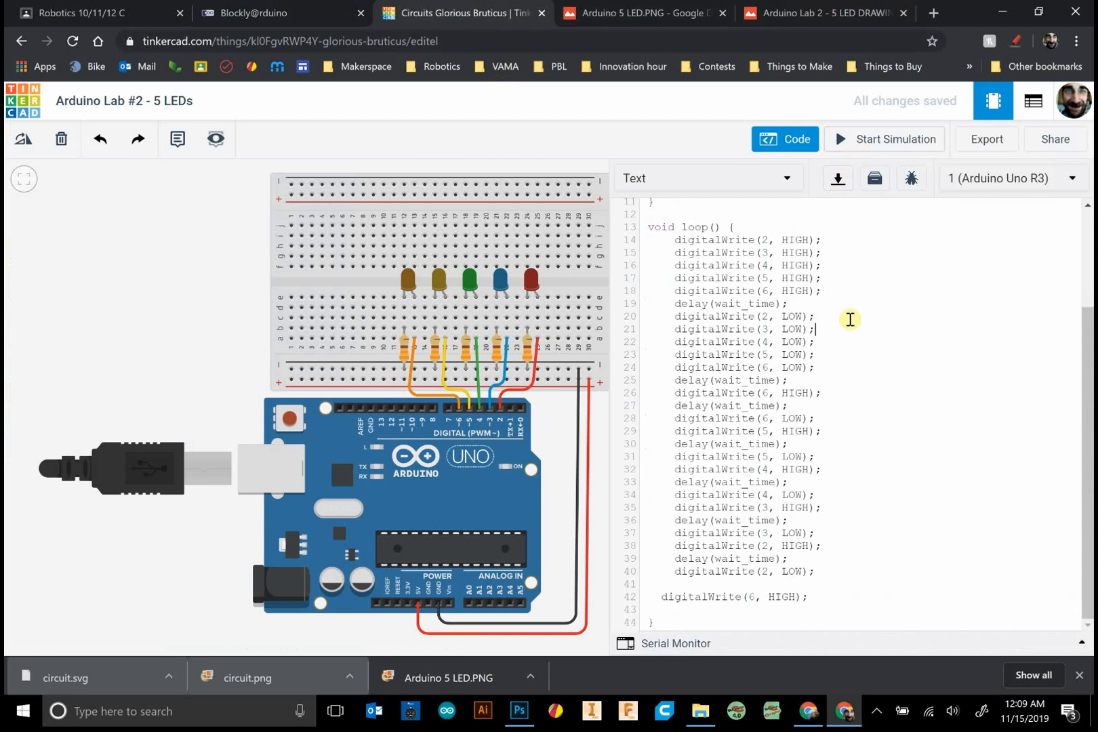
key(ctrl+a)
text(digitalWrite(3, LOW);)
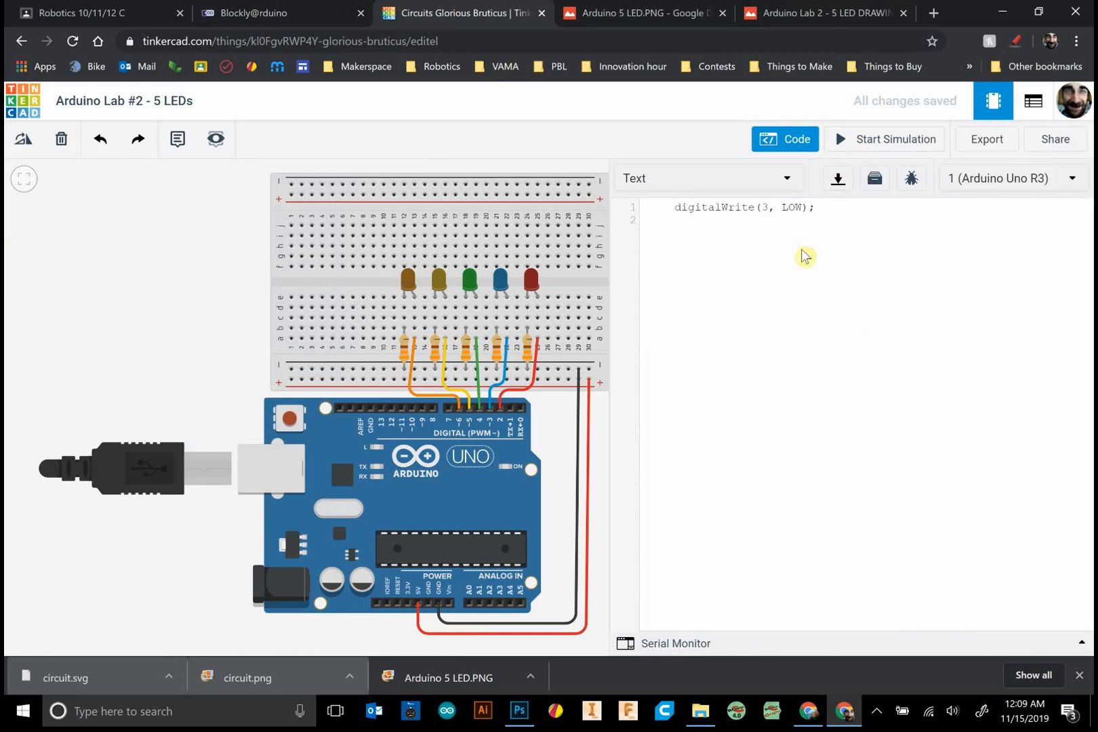
key(ctrl+a)
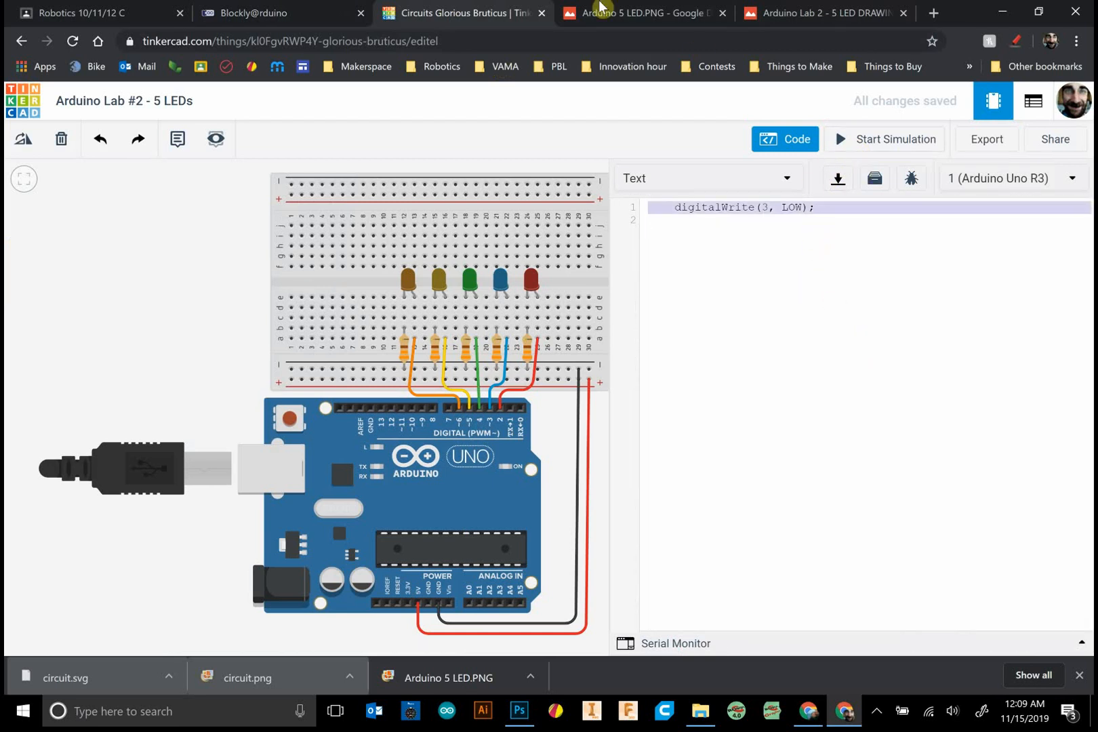
Recopy the generated code with Ctrl+A/Ctrl+C and paste it over the Tinkercad sketch
click(253, 13)
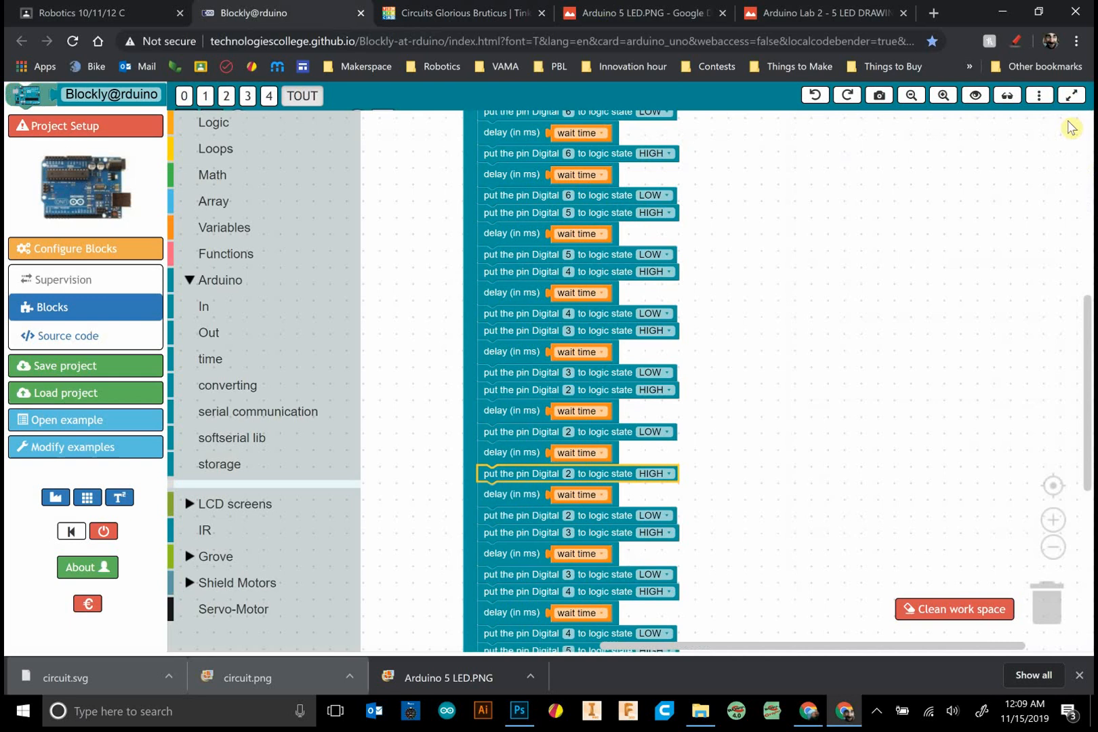
click(1006, 95)
key(ctrl+a)
key(ctrl+c)
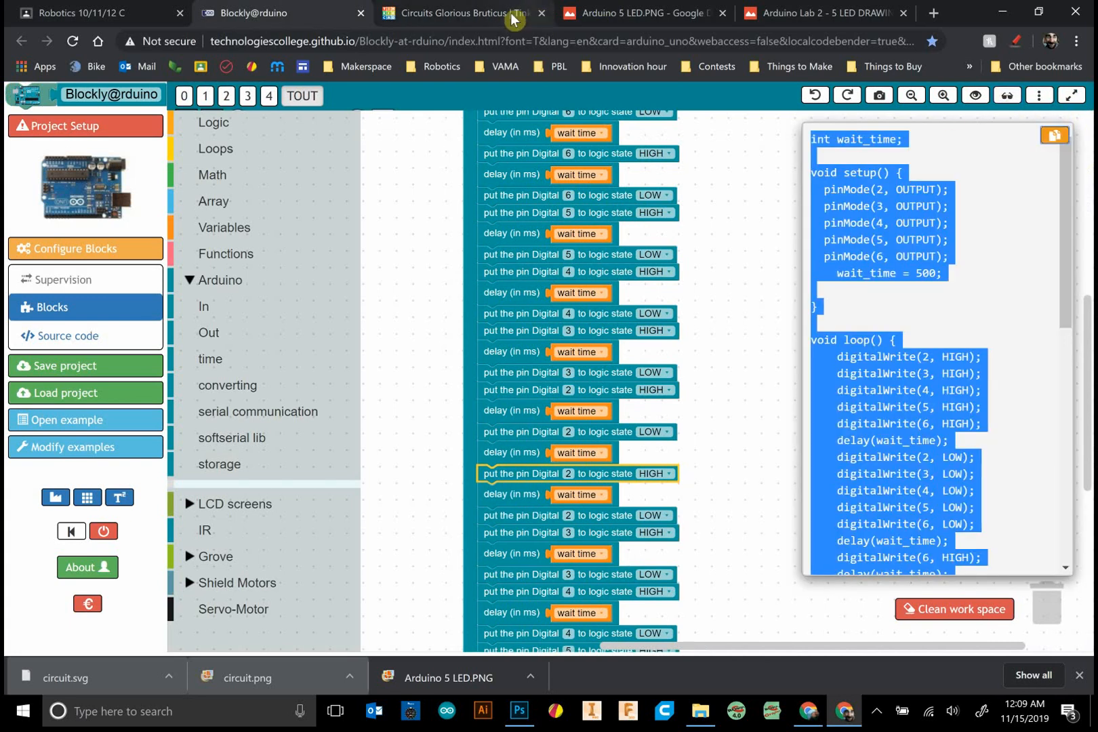
click(463, 13)
click(768, 326)
key(ctrl+a)
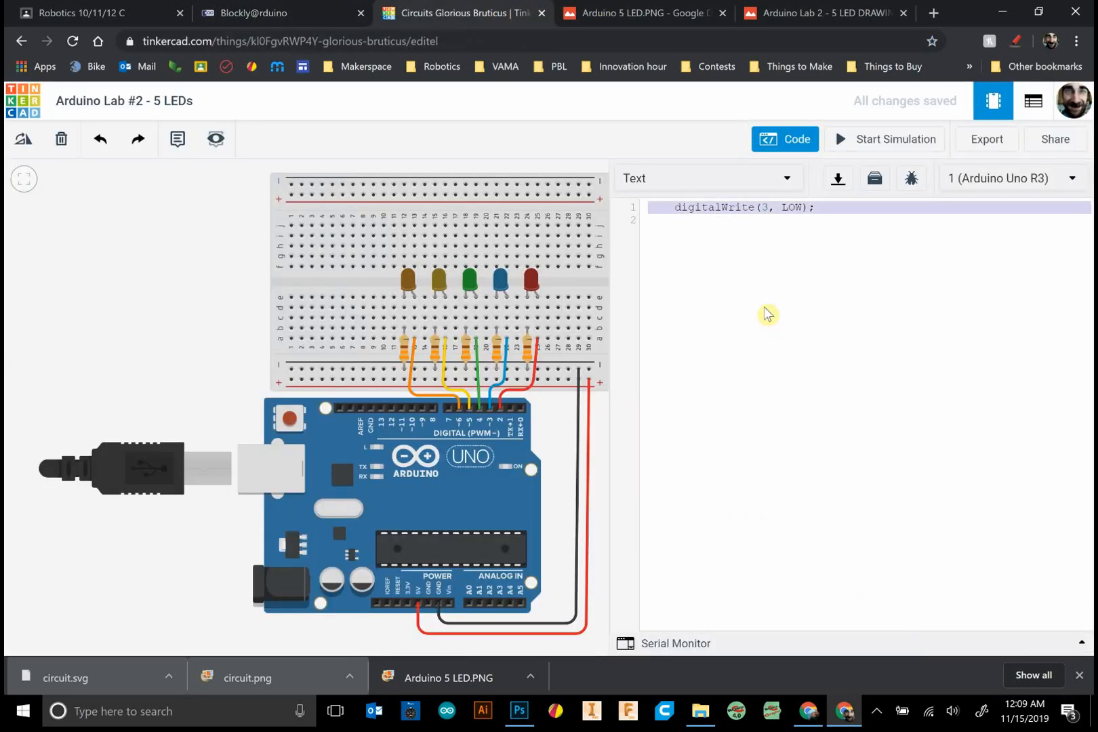
key(ctrl+v)
Simulate both sequences, then review the outside-in and inside-out requirements
click(868, 143)
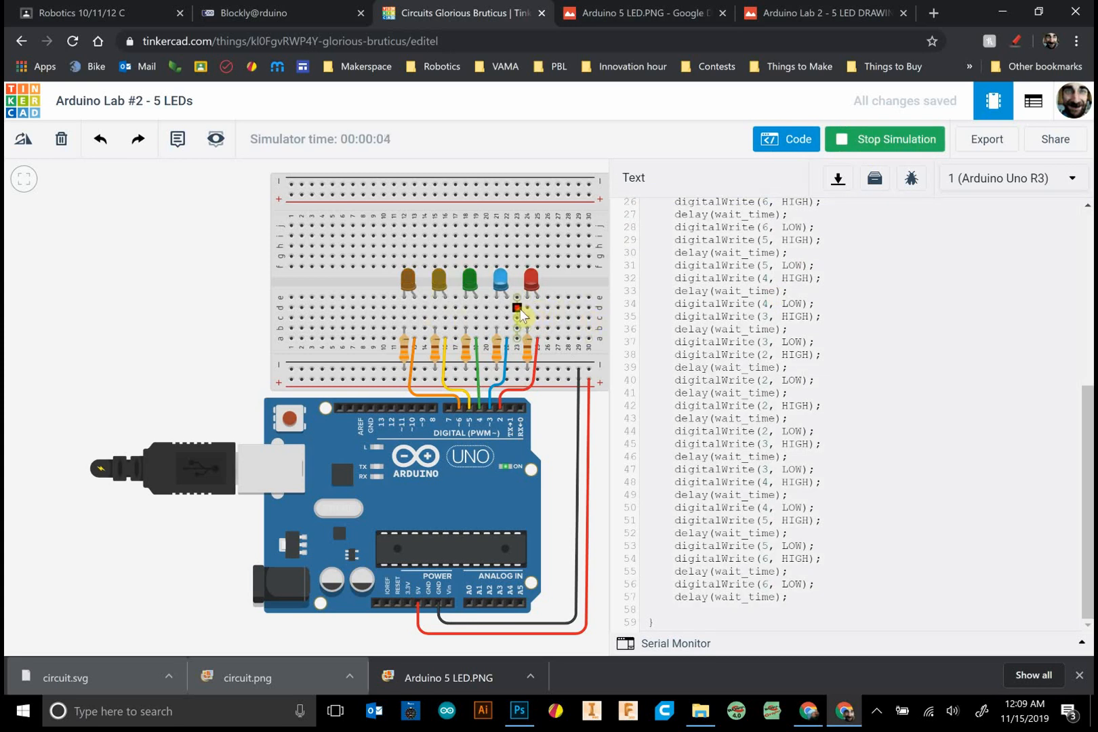
click(858, 141)
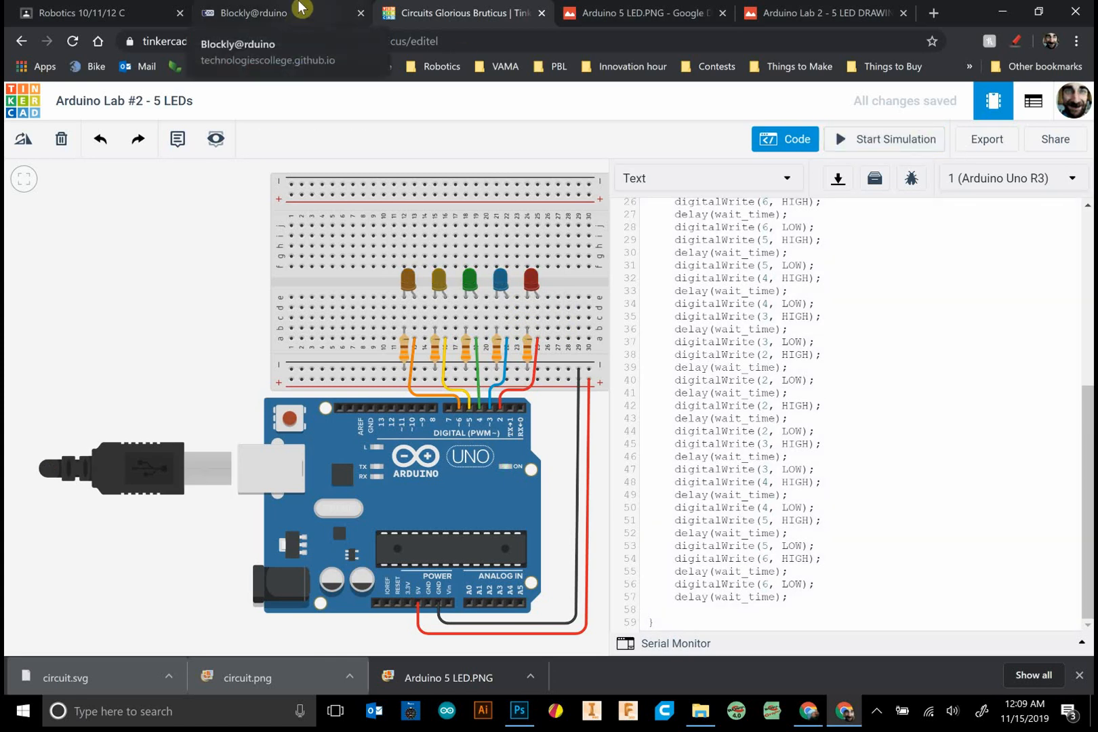
click(155, 13)
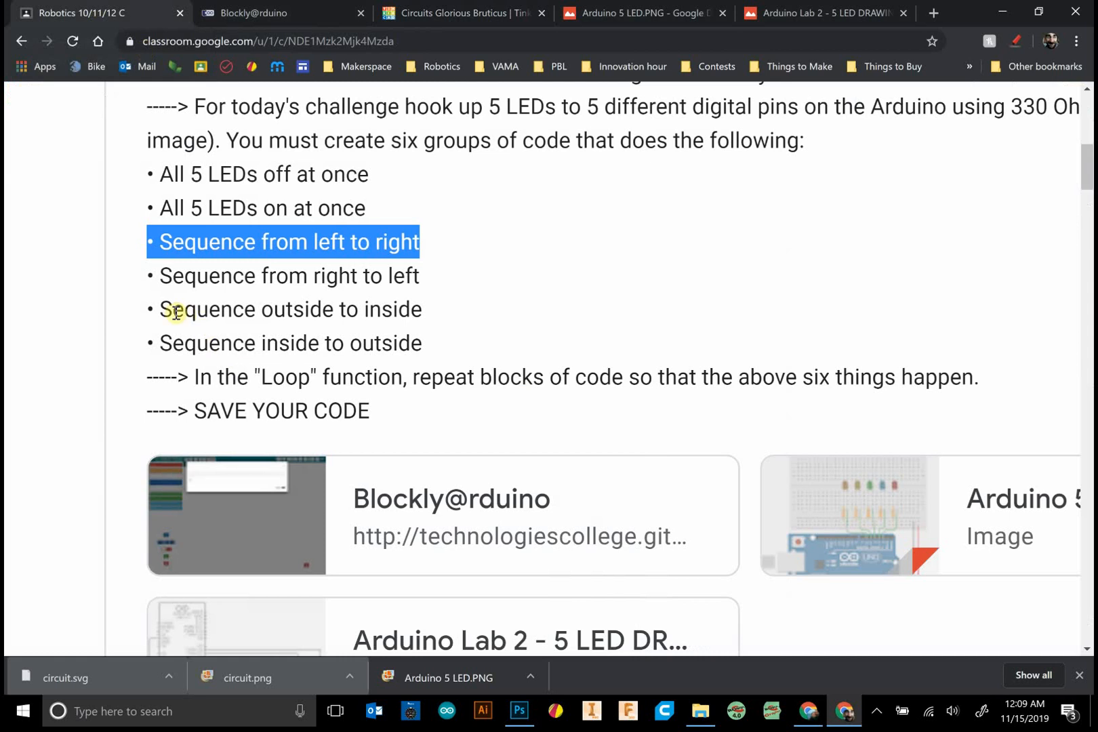
drag(155, 308, 468, 356)
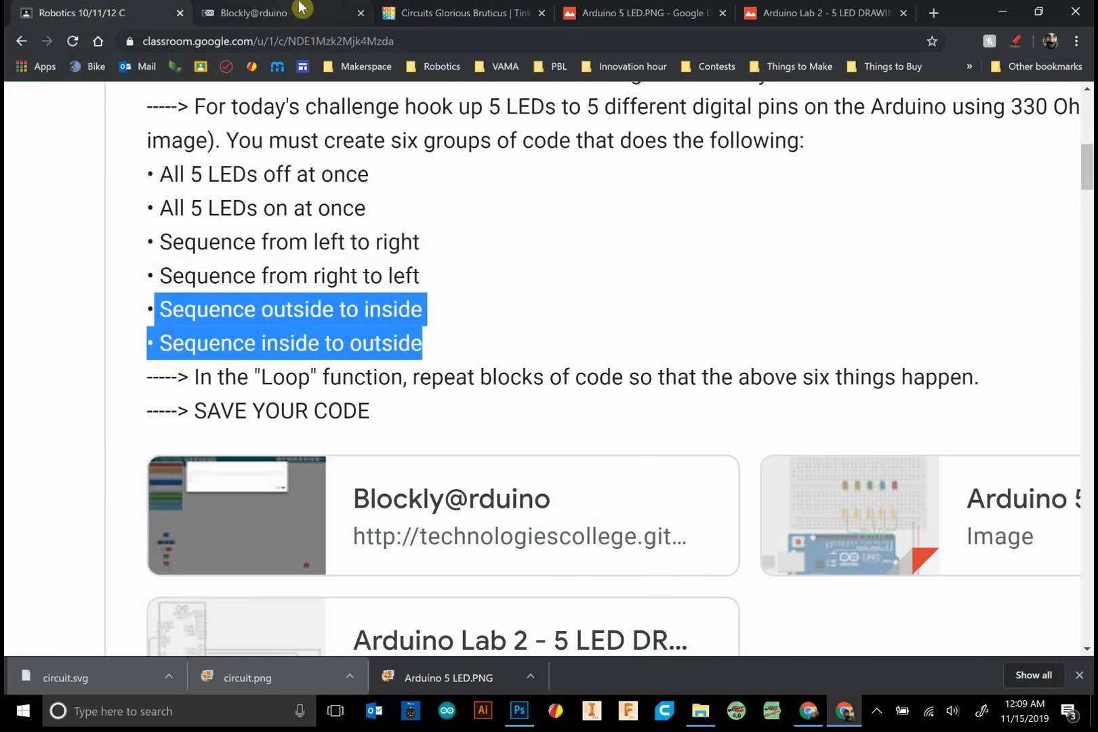
click(253, 13)
scroll(721, 377, down, 3)
scroll(727, 279, up, 2)
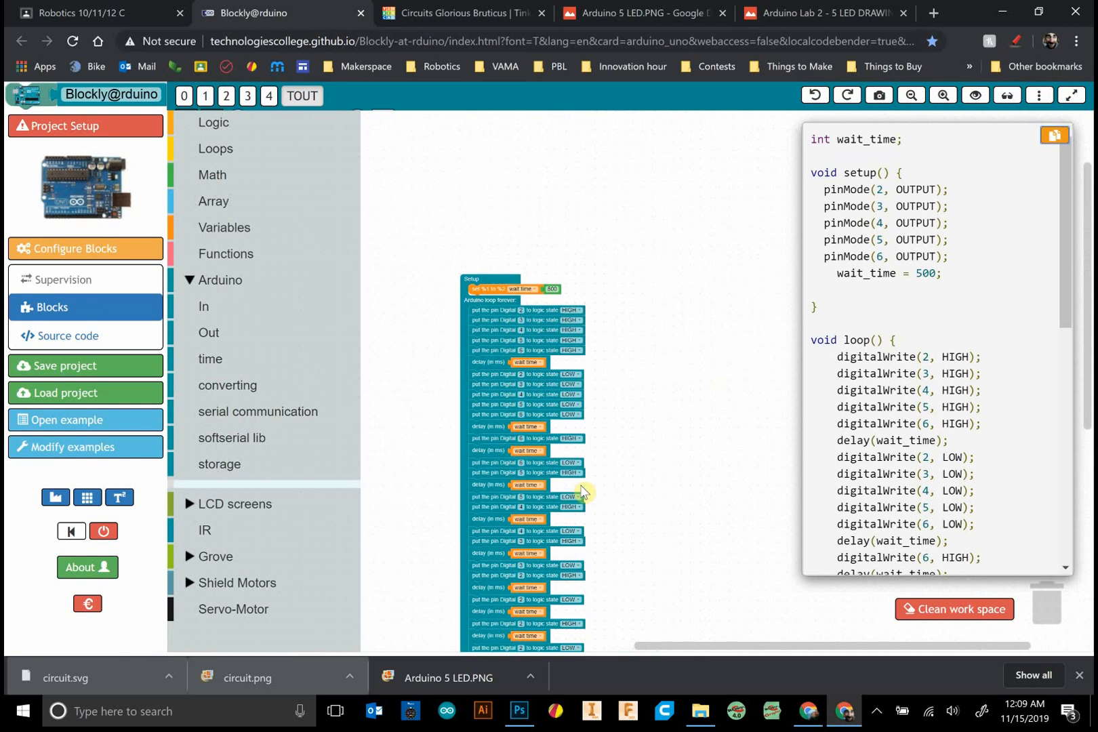
scroll(601, 343, up, 2)
scroll(514, 369, up, 2)
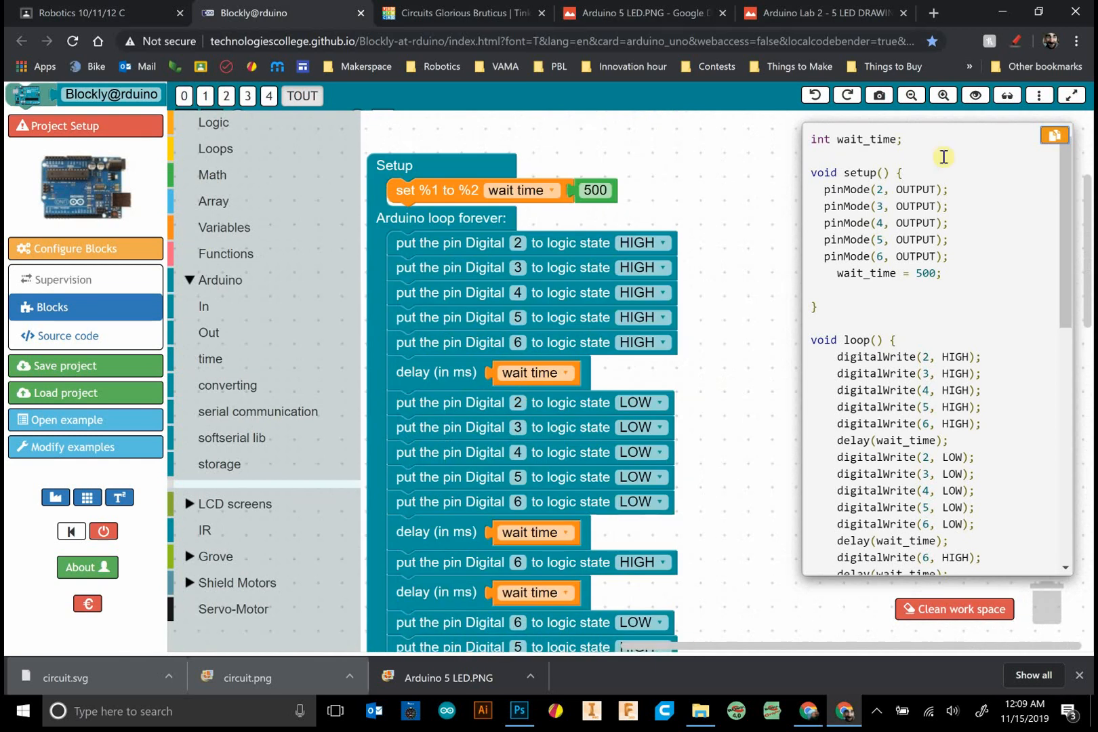
Hide the code panel and check the Tinkercad circuit before continuing with the blocks
click(1007, 94)
drag(789, 317, 721, 343)
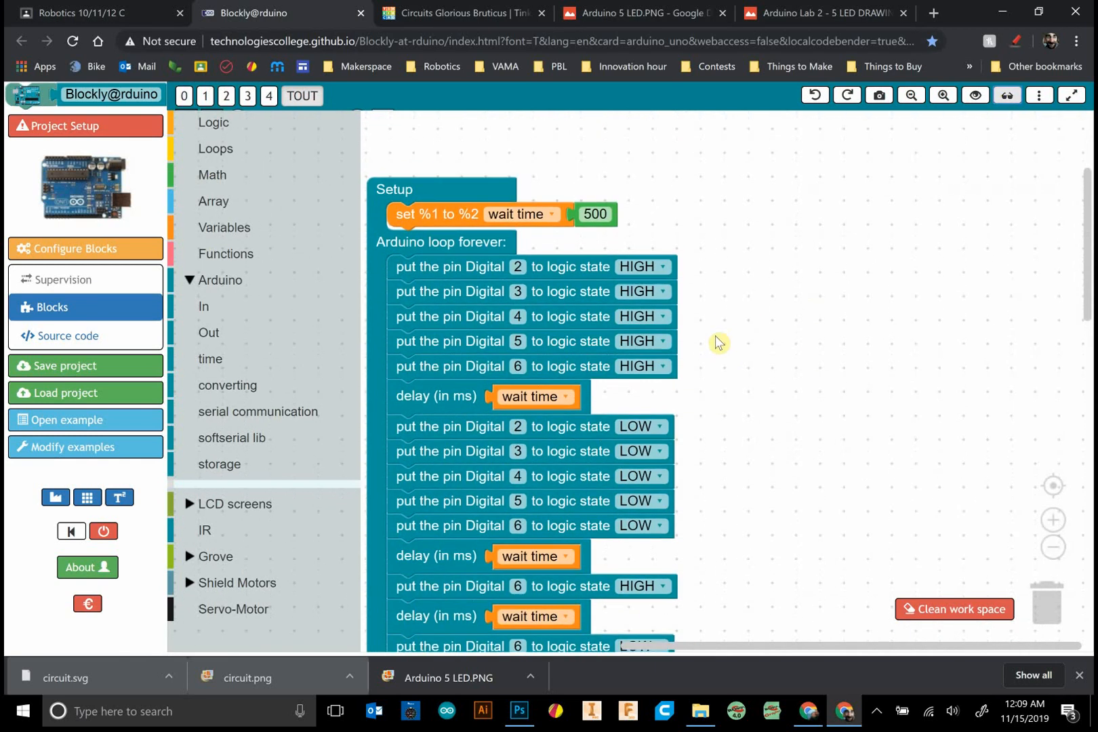
click(459, 13)
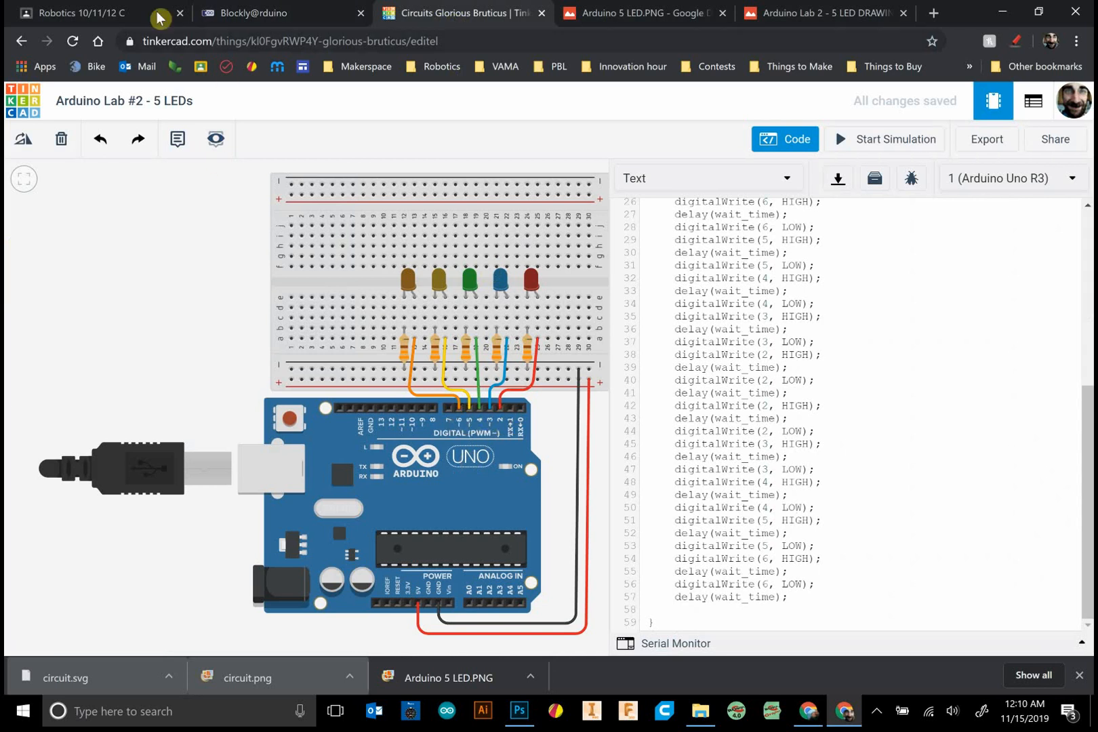
click(248, 13)
Start a new stack setting pins 2 and 6 HIGH followed by a wait-time delay
click(474, 271)
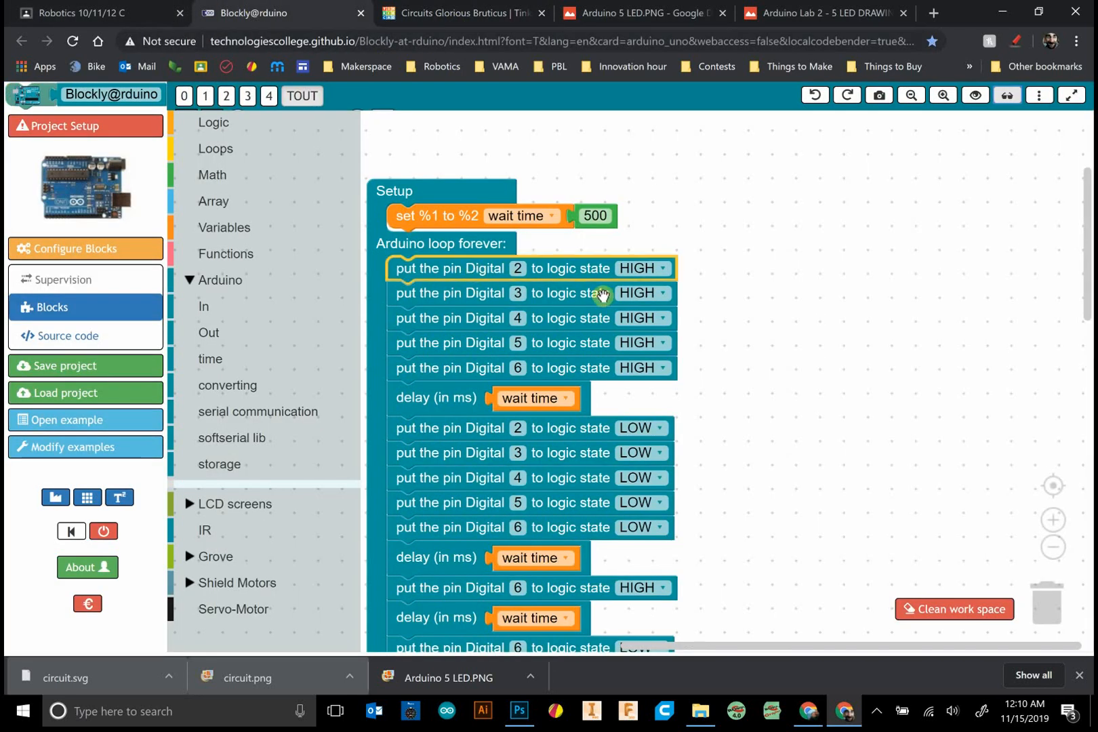
key(ctrl+v)
drag(600, 300, 892, 266)
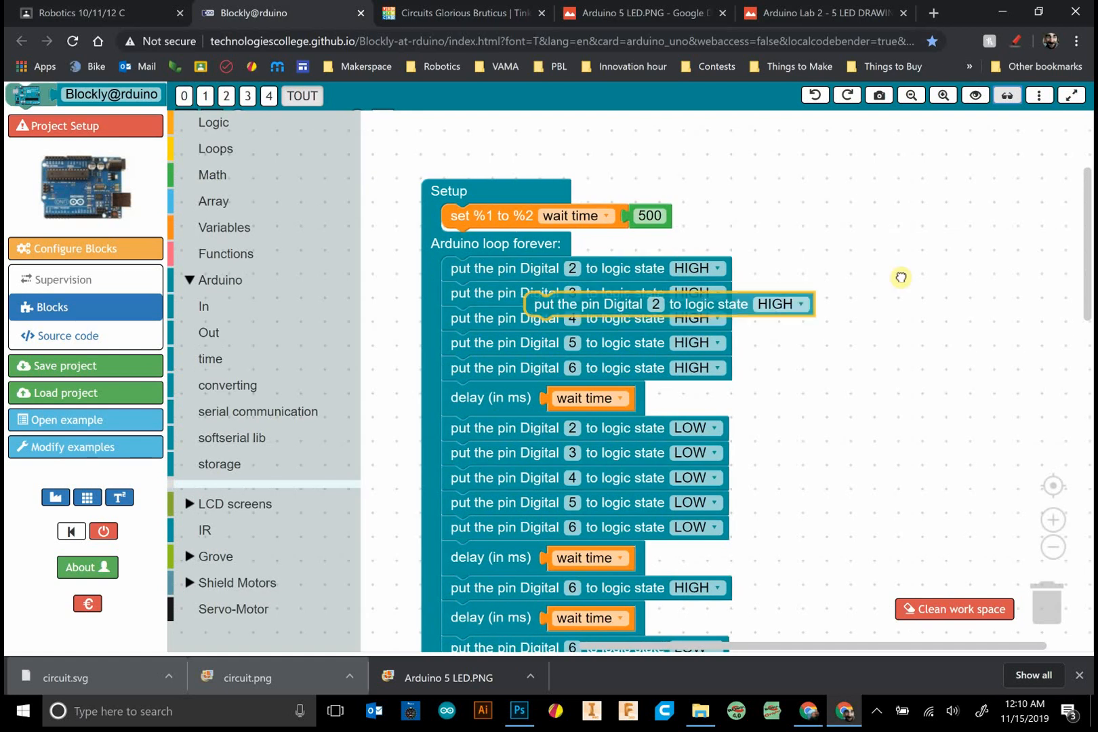
click(541, 367)
drag(540, 366, 824, 291)
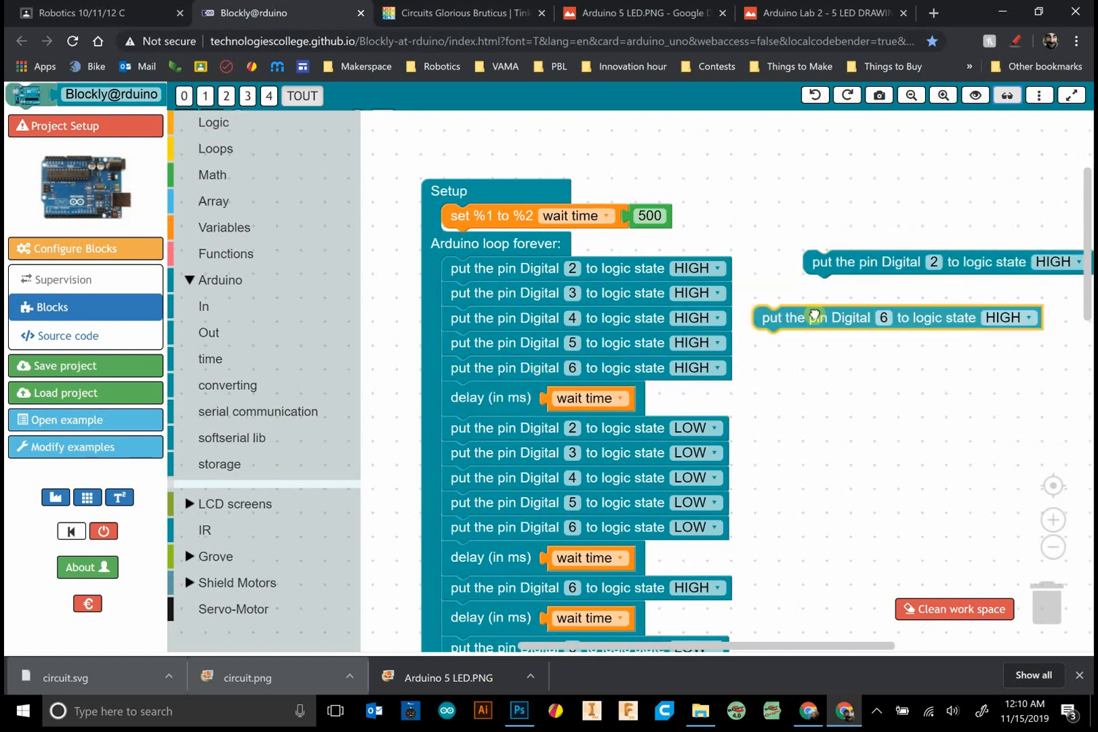
click(378, 391)
key(ctrl+c)
key(ctrl+v)
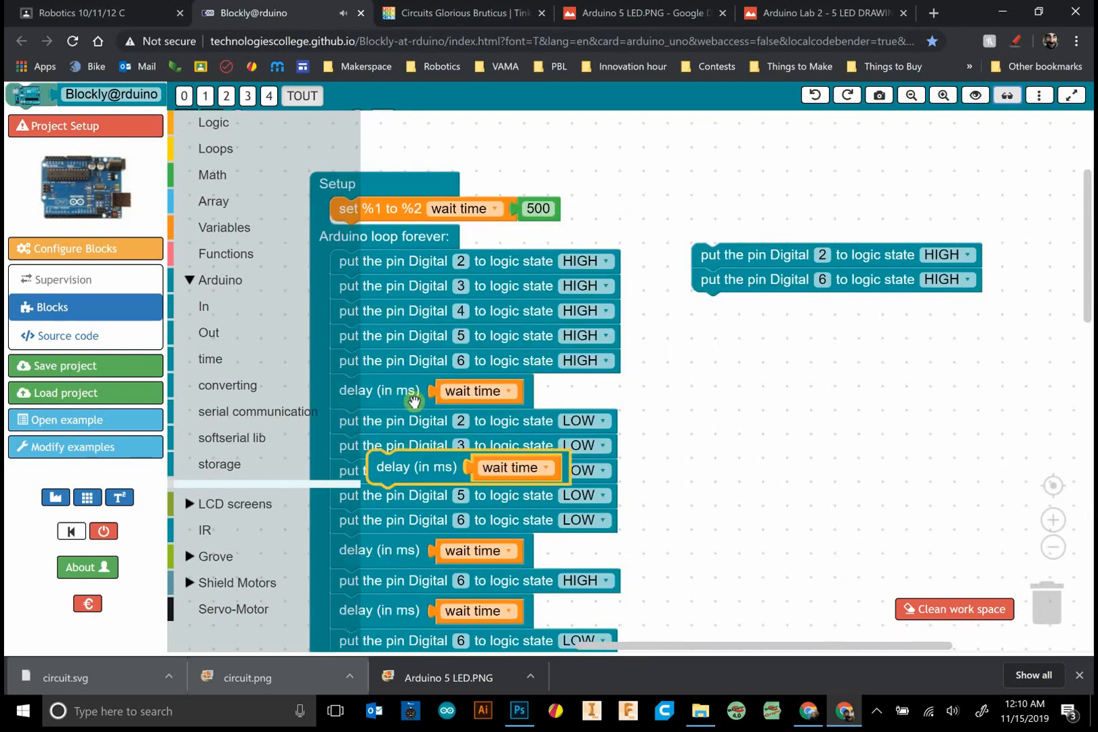
drag(412, 470, 737, 301)
drag(698, 386, 763, 360)
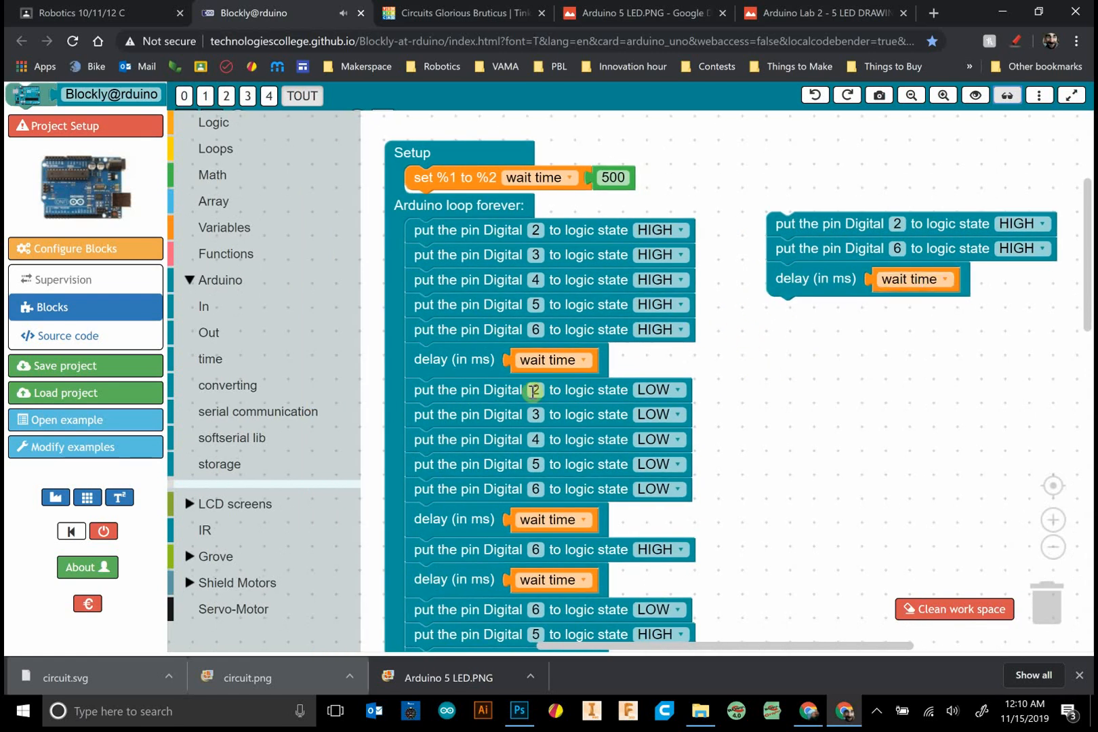
Add pins 3 and 5 HIGH to the new stack
click(488, 259)
key(ctrl+c)
key(ctrl+v)
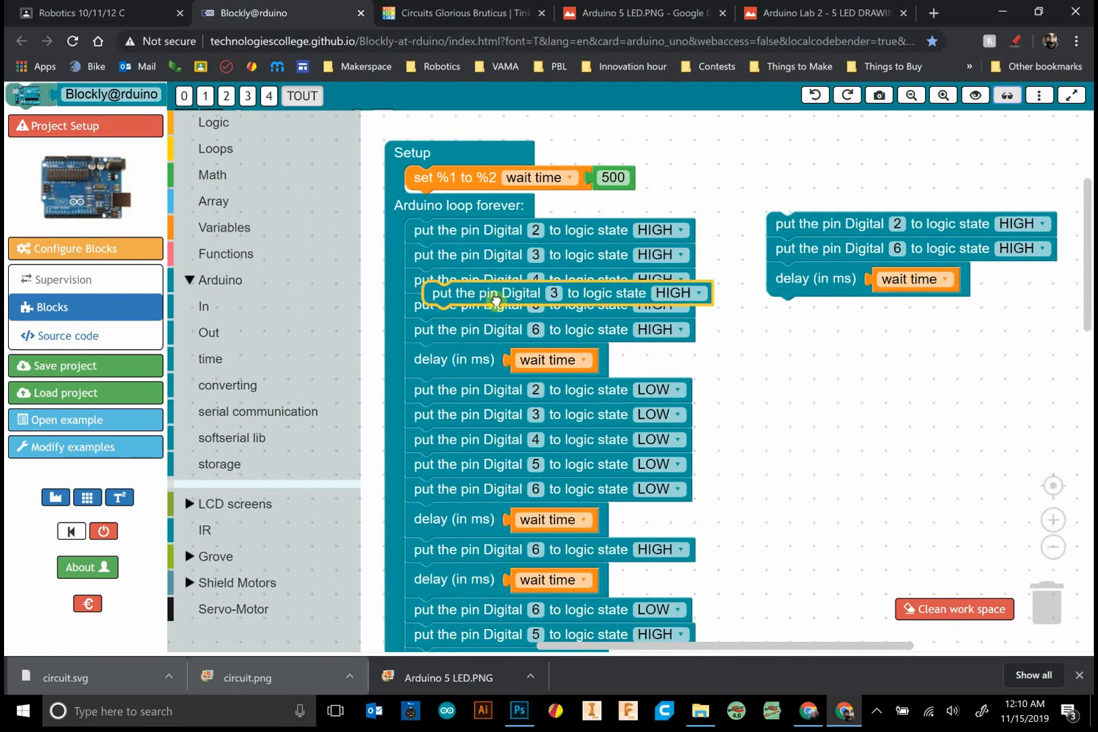
drag(494, 299, 808, 324)
click(466, 302)
key(ctrl+c)
key(ctrl+v)
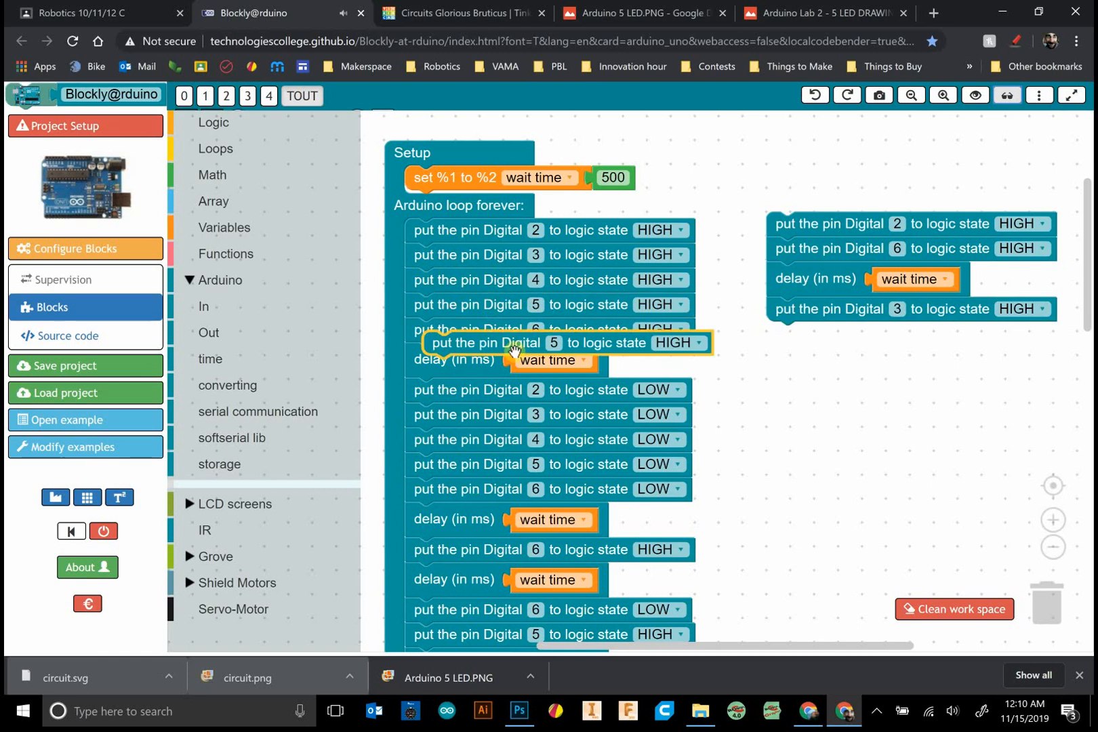
drag(514, 348, 858, 340)
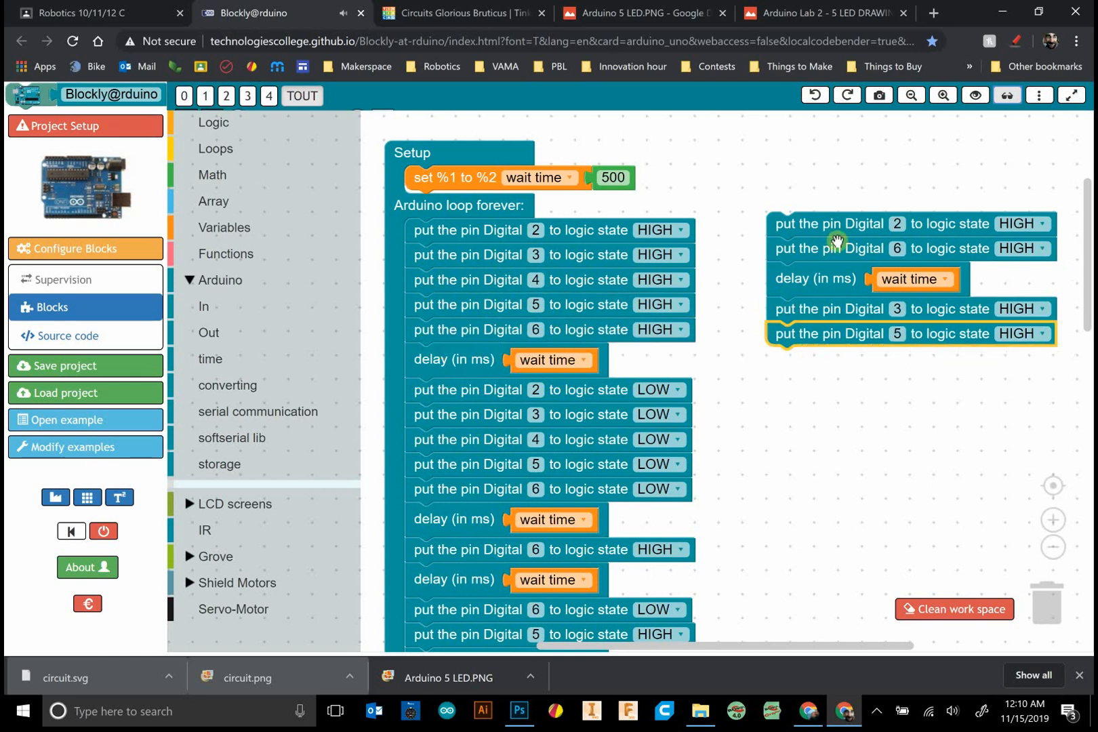
Add pins 2 and 6 LOW and another wait-time delay to the stack
click(445, 392)
key(ctrl+c)
key(ctrl+v)
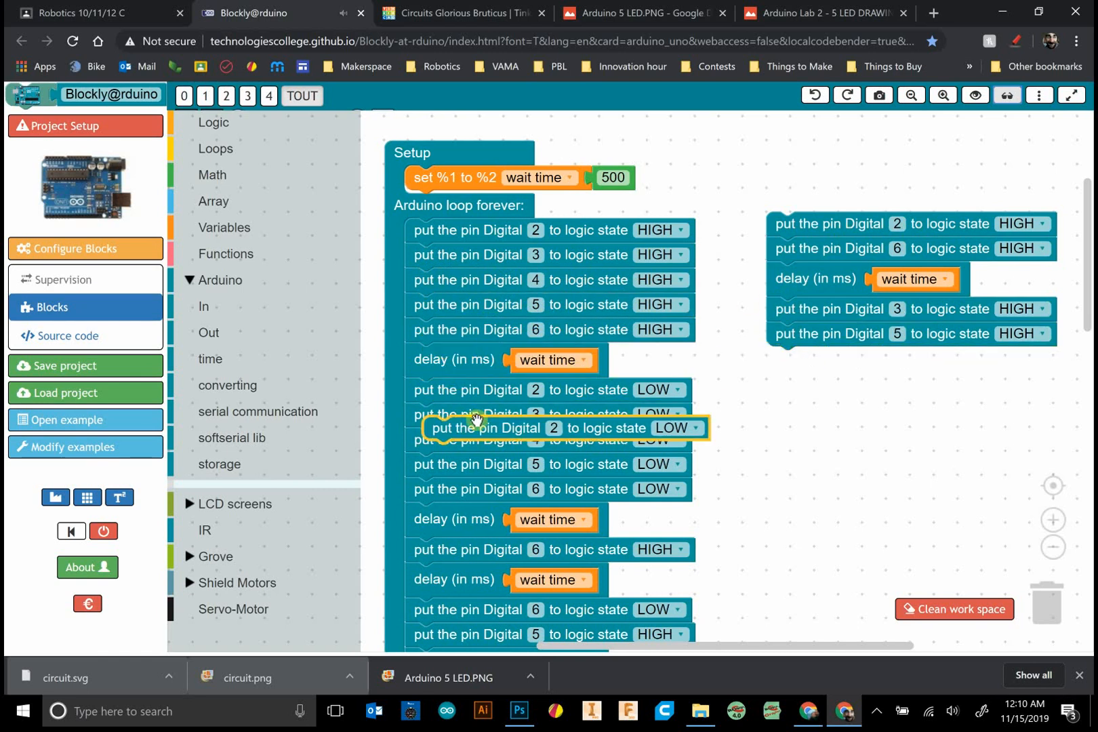
drag(481, 424, 823, 369)
click(478, 500)
key(ctrl+c)
key(ctrl+v)
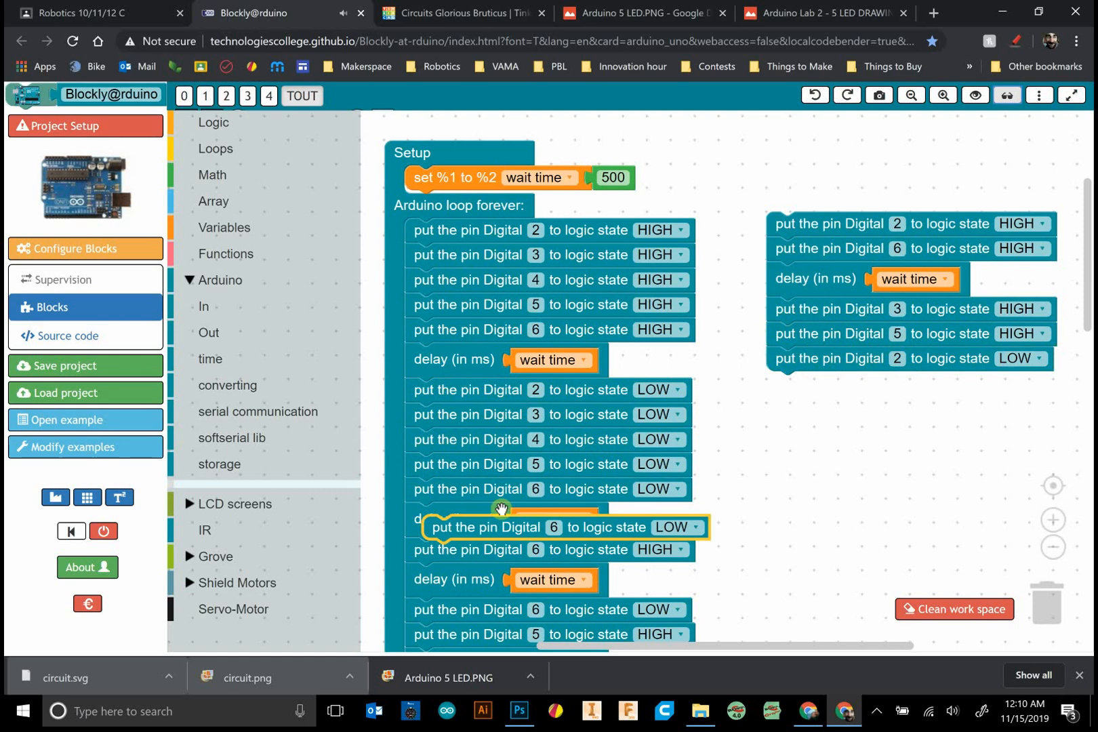
drag(493, 525, 840, 380)
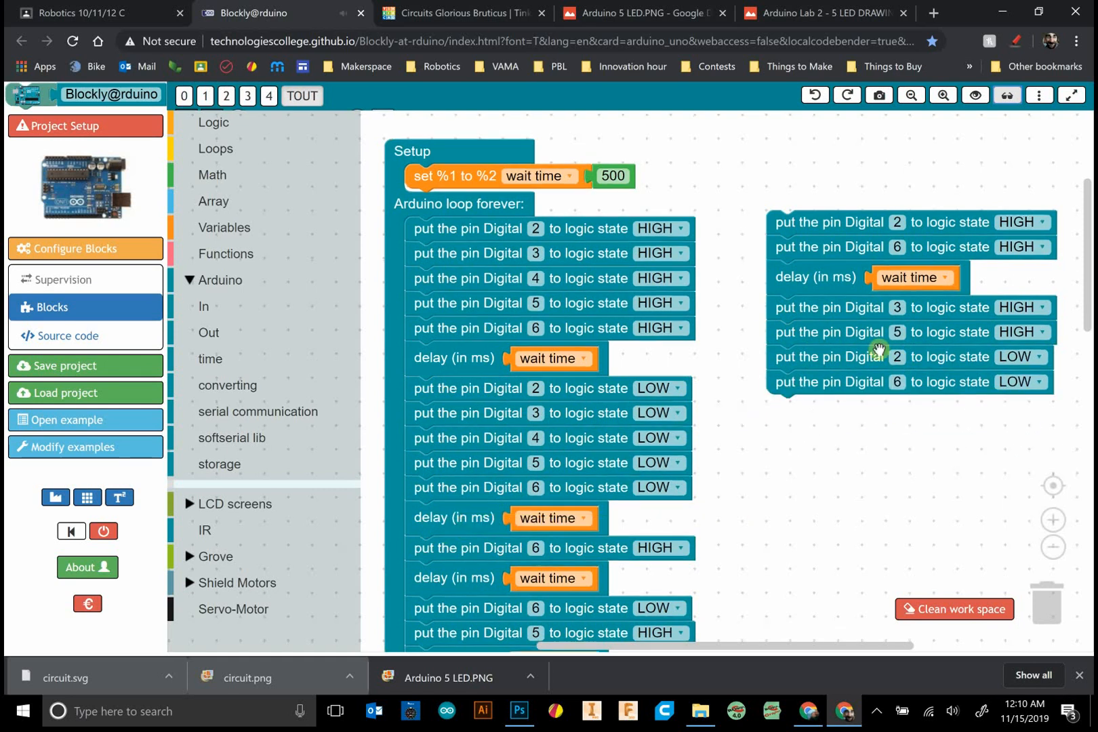
click(814, 278)
key(ctrl+c)
key(ctrl+v)
drag(845, 313, 884, 452)
drag(785, 436, 794, 417)
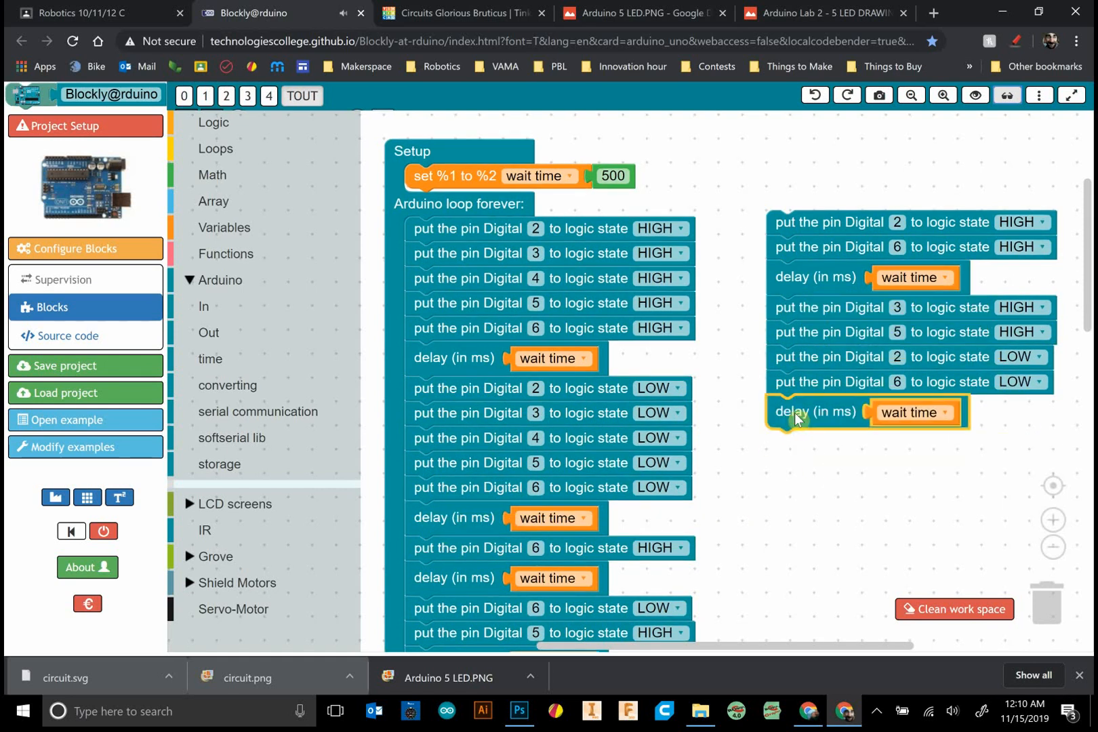
Finish the outside-in stack with pin 4 HIGH and a final wait-time delay
click(478, 443)
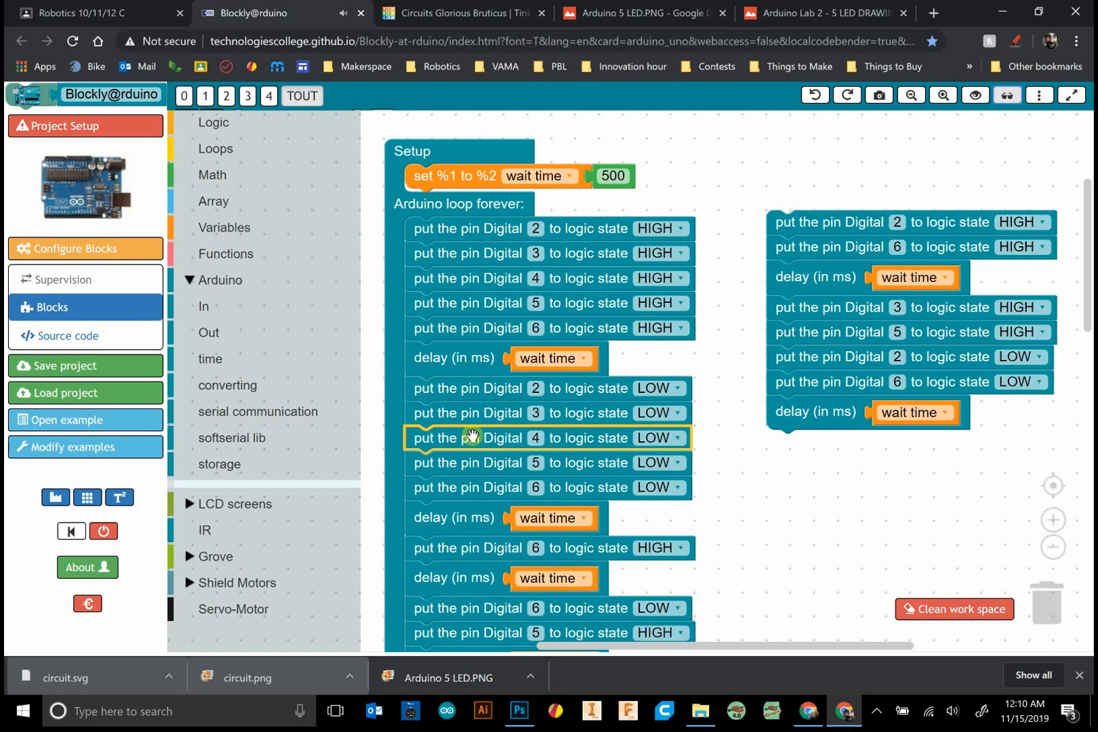
click(484, 279)
key(ctrl+c)
key(ctrl+v)
drag(514, 313, 824, 441)
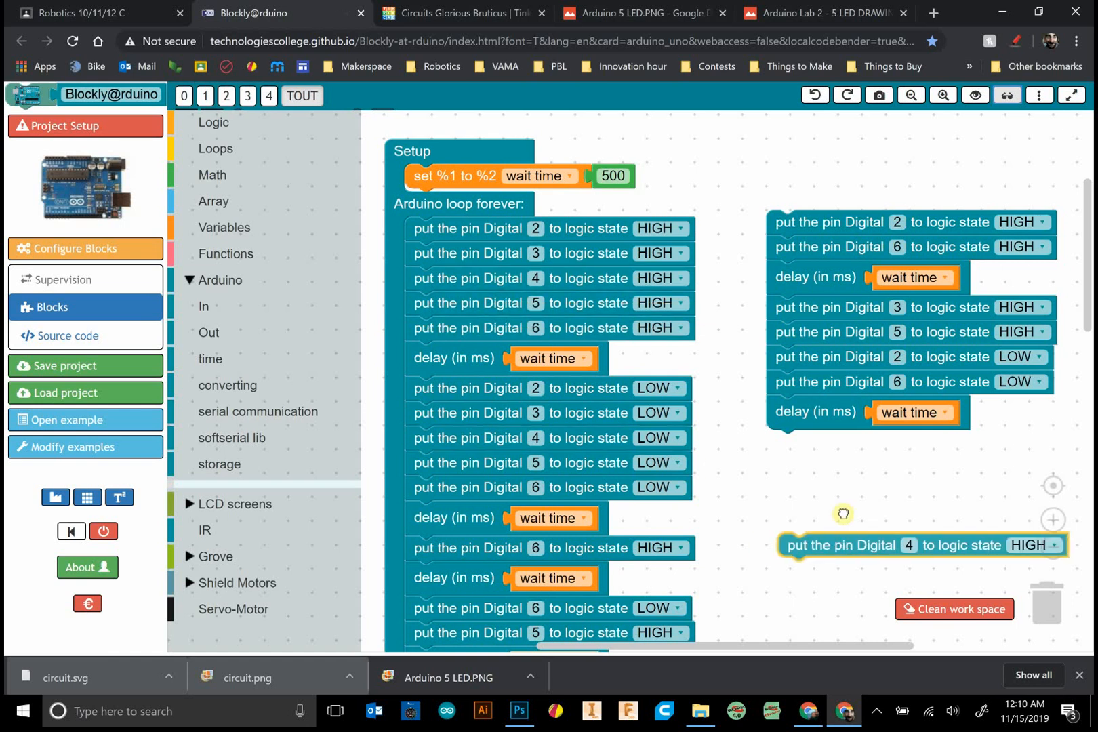
click(845, 494)
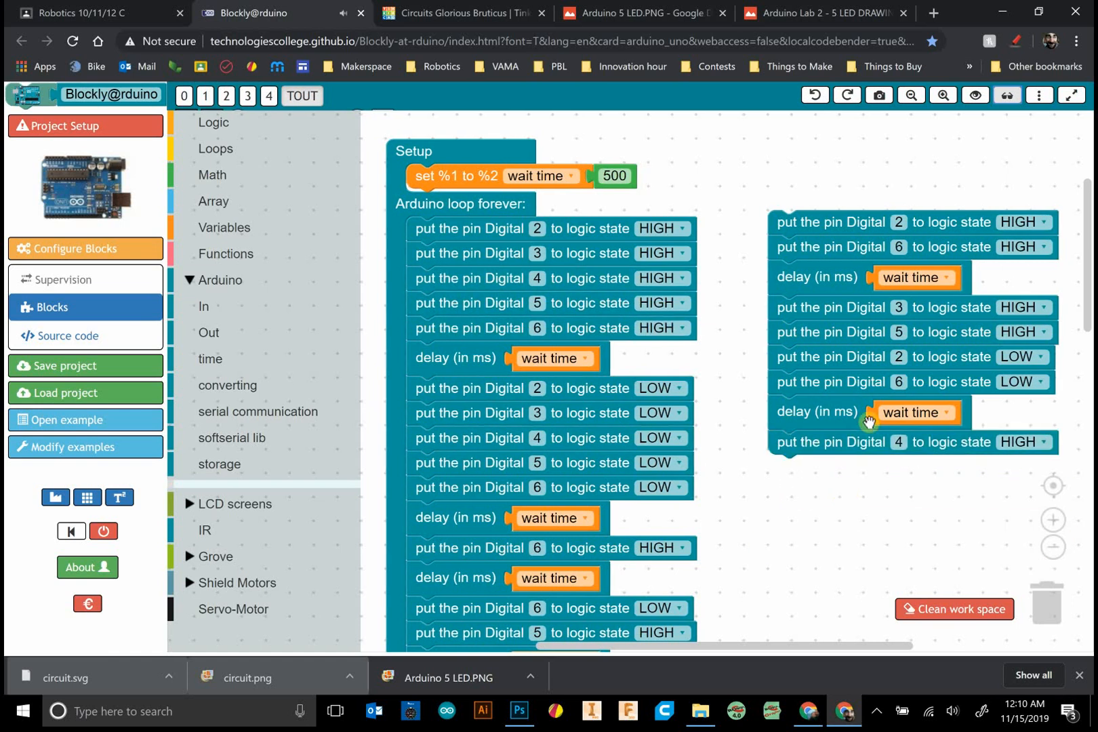
key(ctrl+c)
key(ctrl+v)
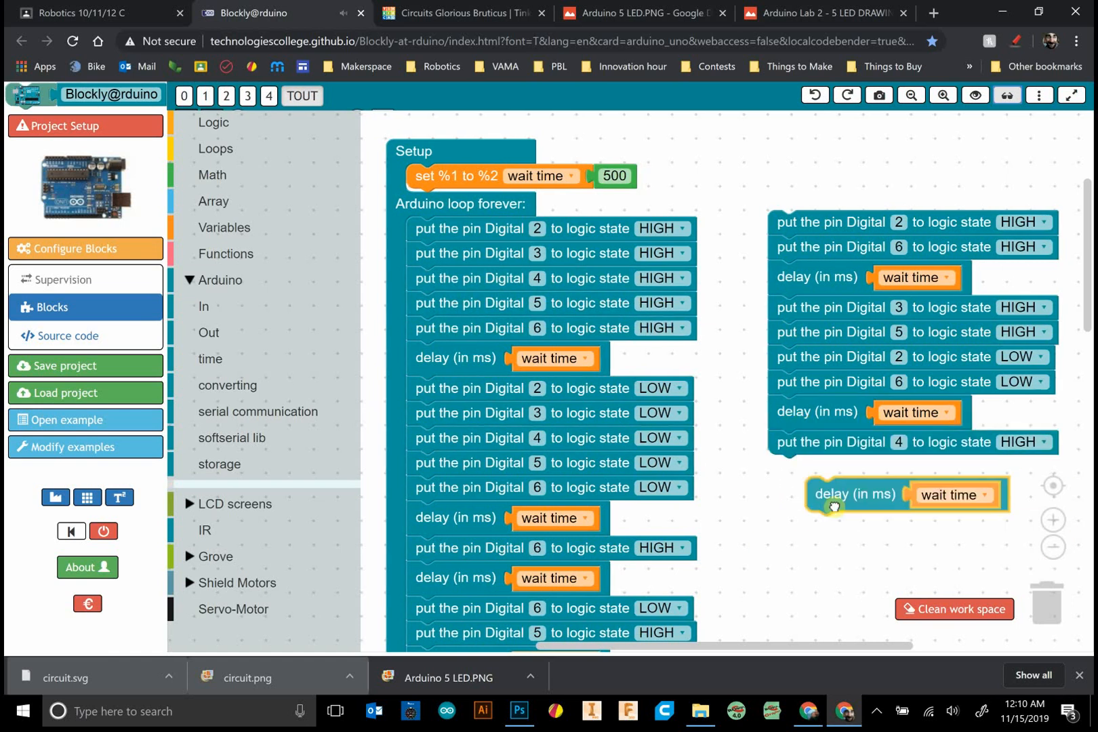
drag(815, 450, 807, 473)
scroll(724, 257, down, 2)
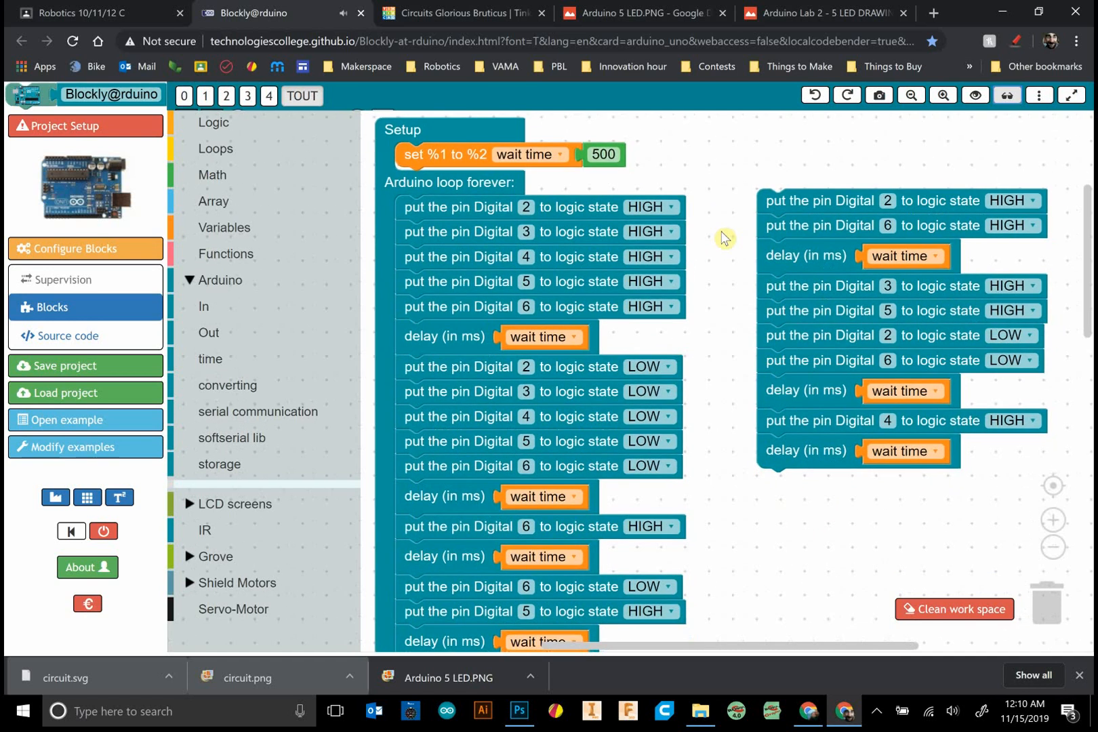
scroll(724, 256, down, 3)
scroll(733, 240, up, 2)
scroll(736, 239, up, 3)
Set wait time to 250, attach the new stack under the loop and copy the generated Arduino code
click(549, 136)
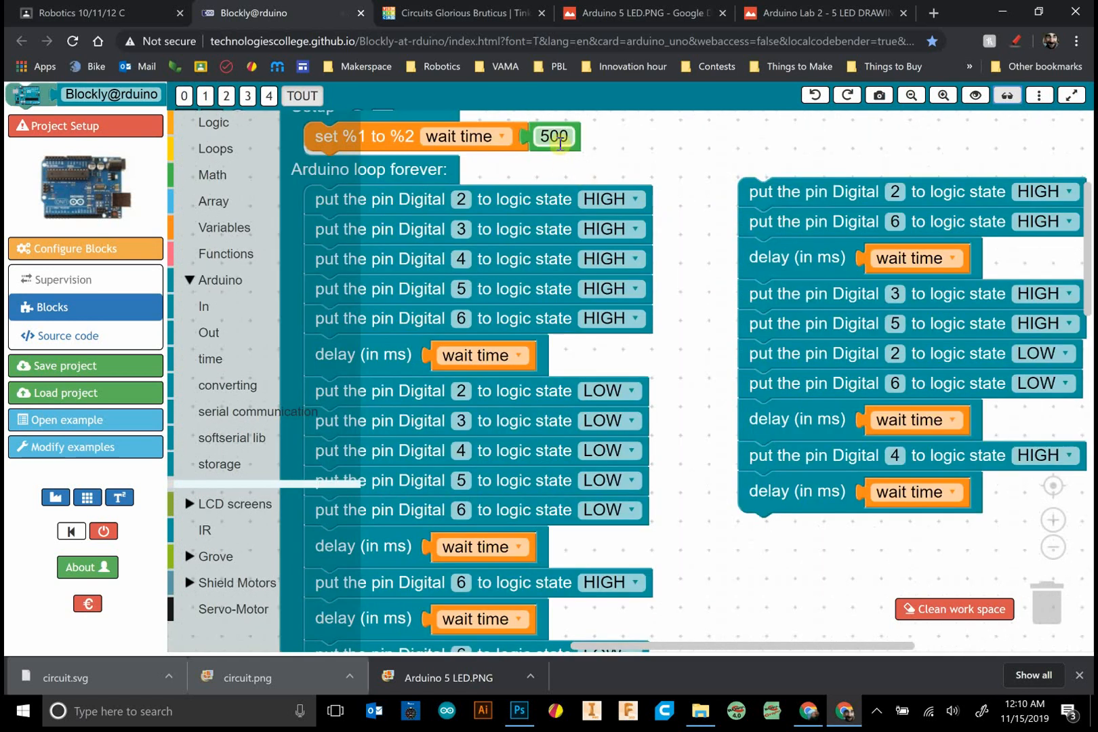
text(250)
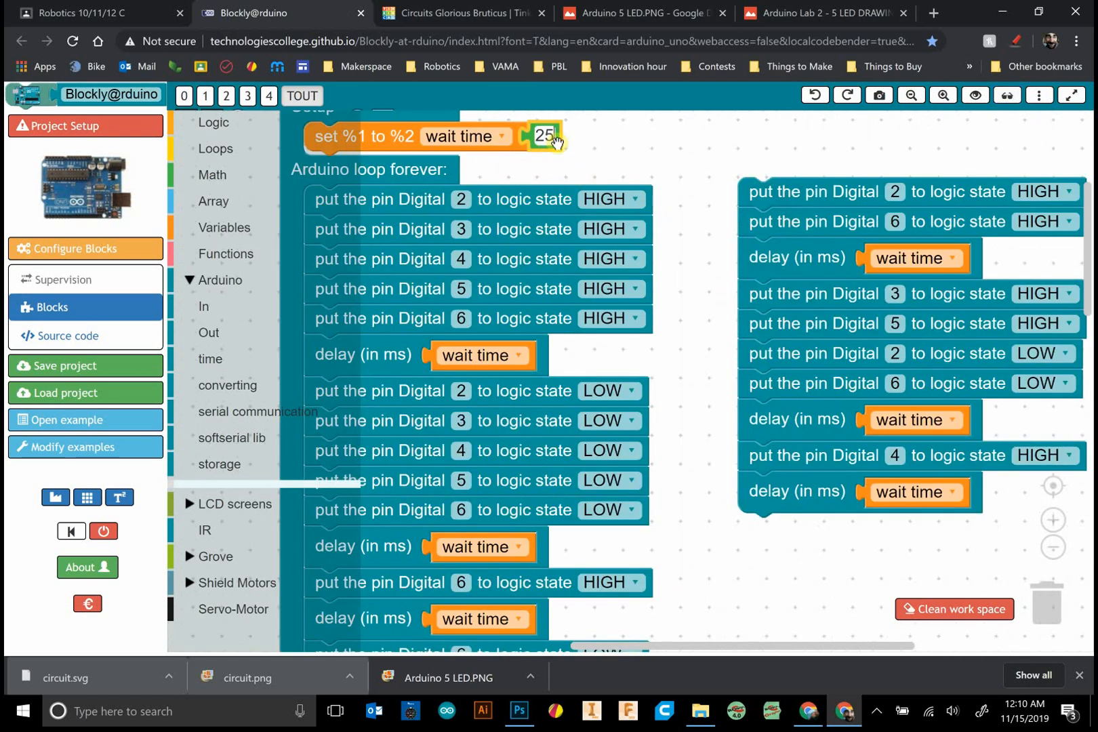
scroll(733, 283, down, 5)
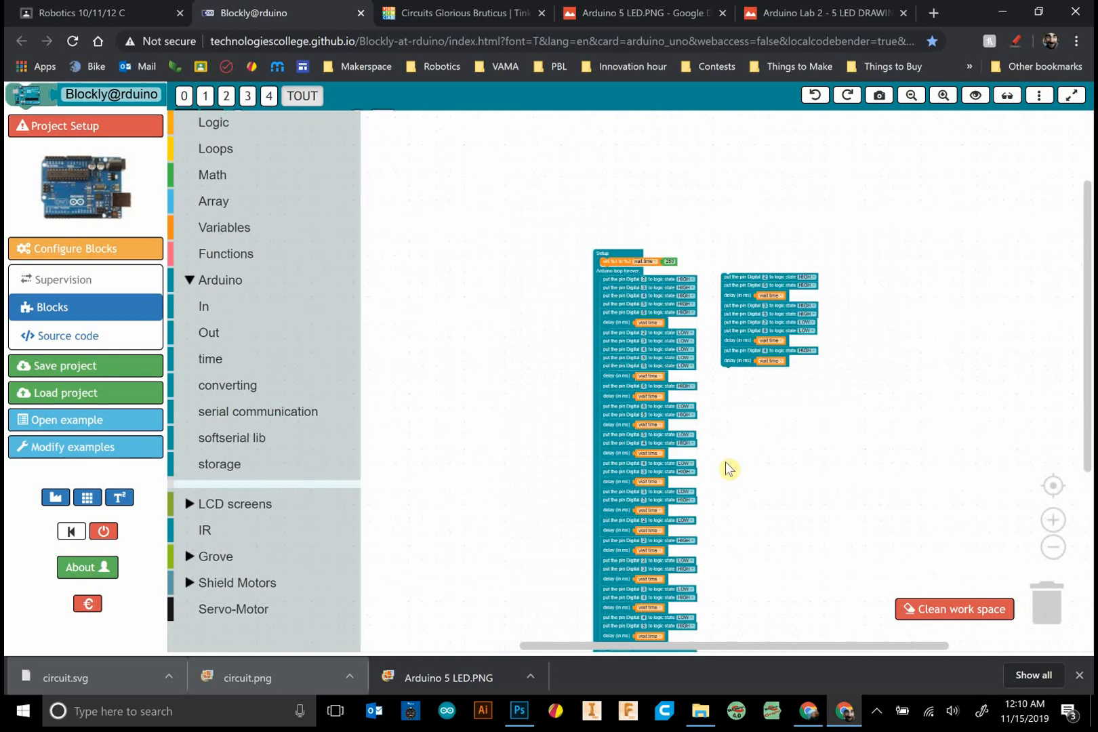
scroll(737, 257, up, 1)
scroll(738, 171, down, 3)
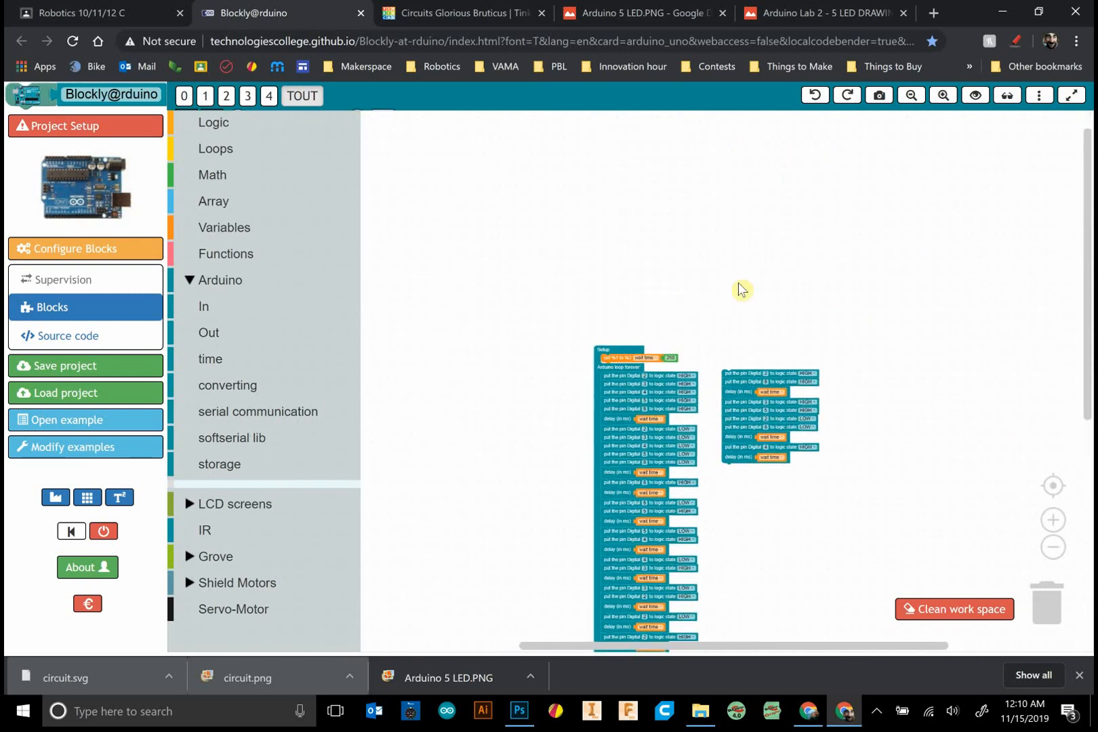
scroll(742, 231, up, 4)
drag(744, 224, 624, 642)
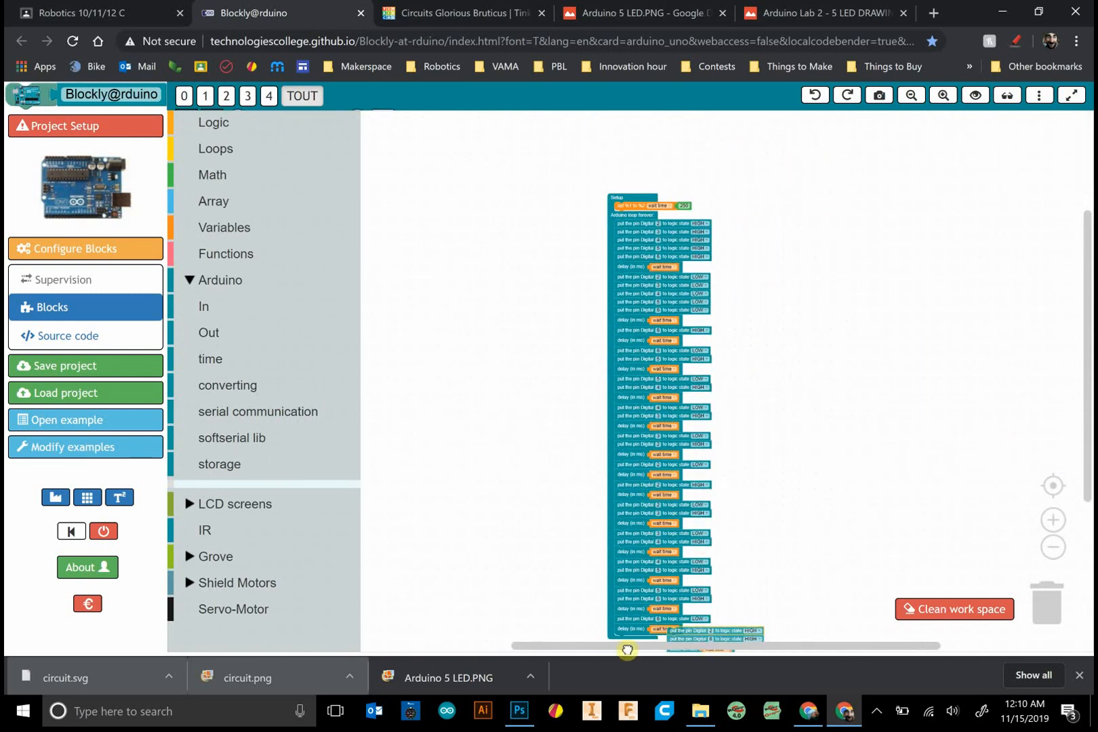
scroll(806, 466, down, 3)
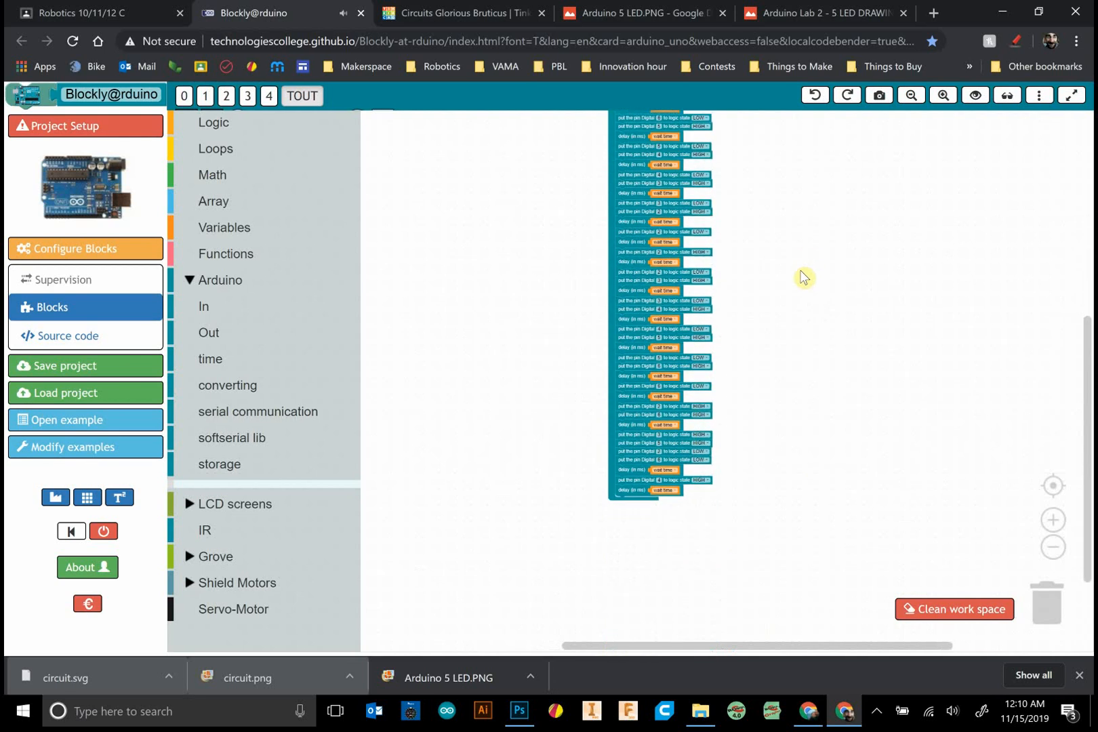
scroll(802, 279, down, 3)
click(1007, 95)
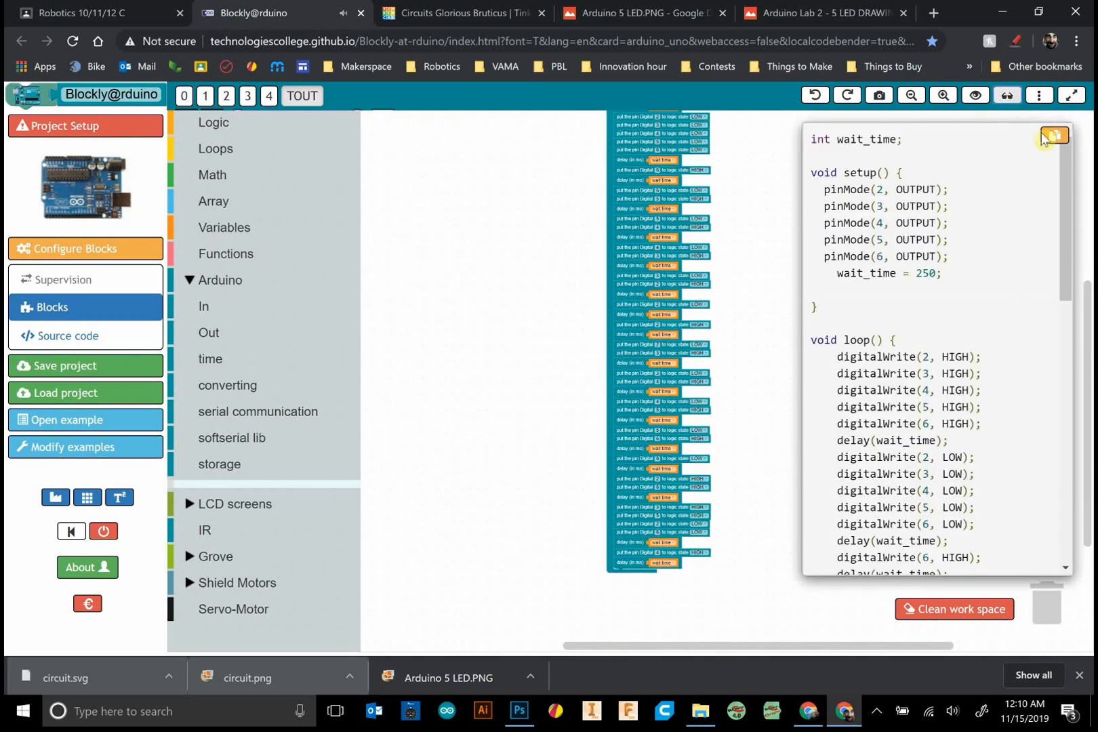
click(1054, 137)
Paste the new sketch over Tinkercad's code, simulate the LEDs briefly and return to Blockly@rduino
click(462, 13)
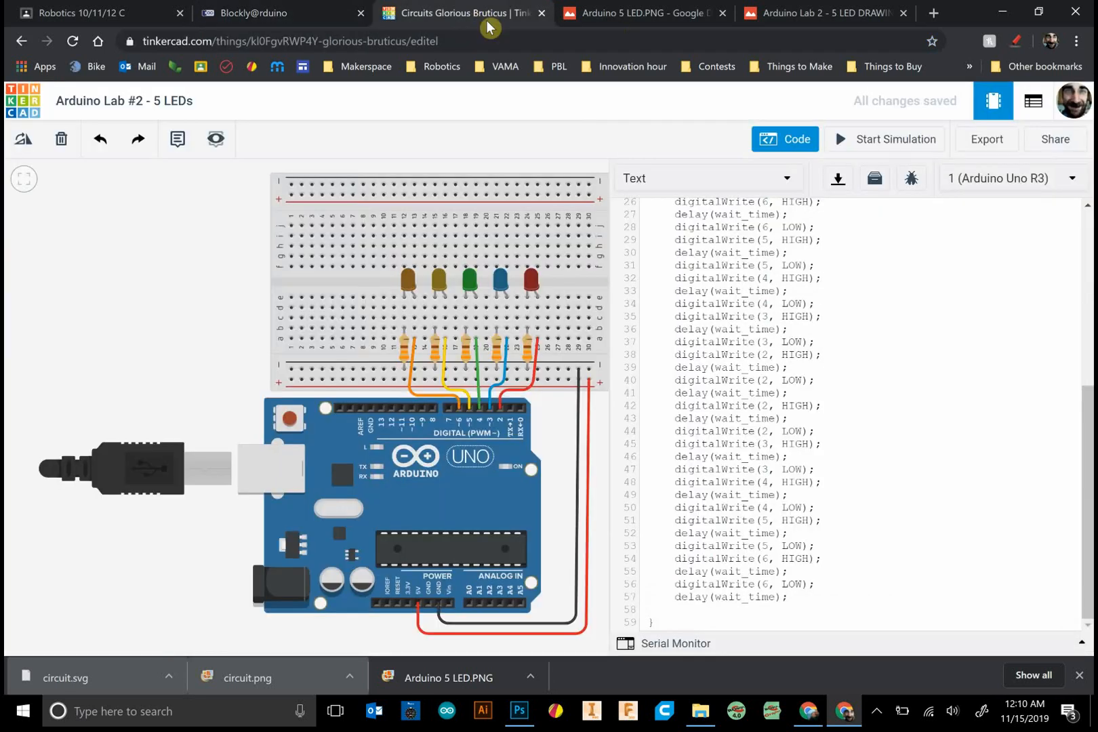
key(ctrl+a)
key(ctrl+v)
click(875, 138)
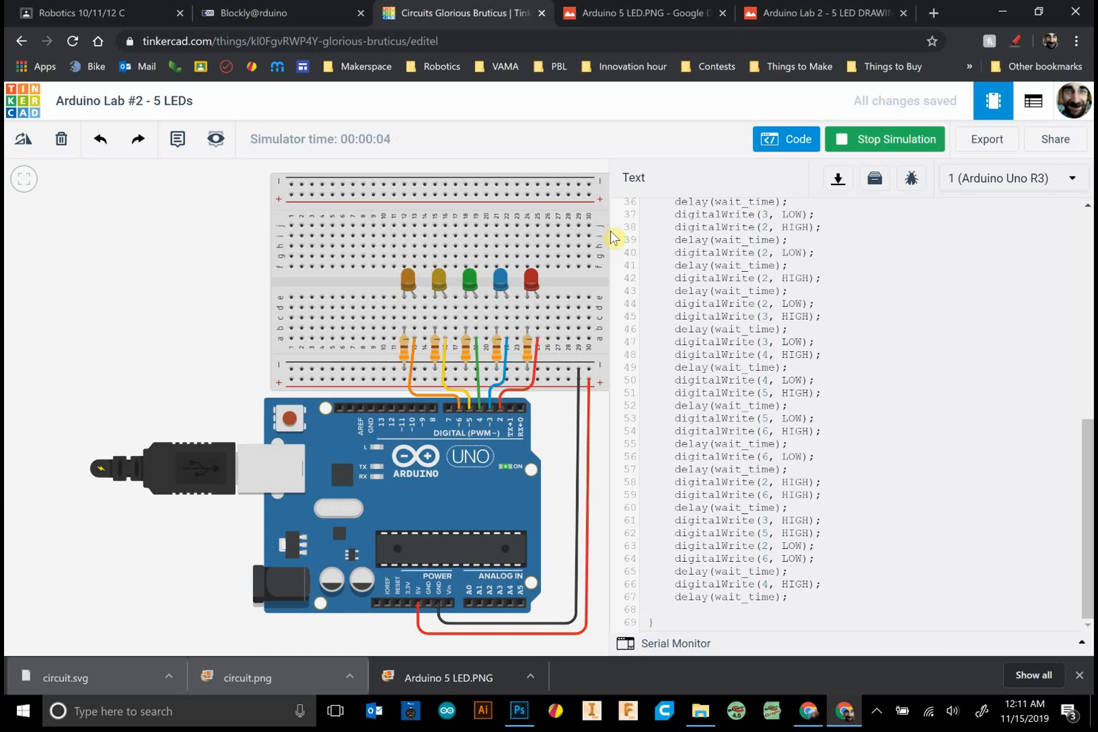
click(877, 142)
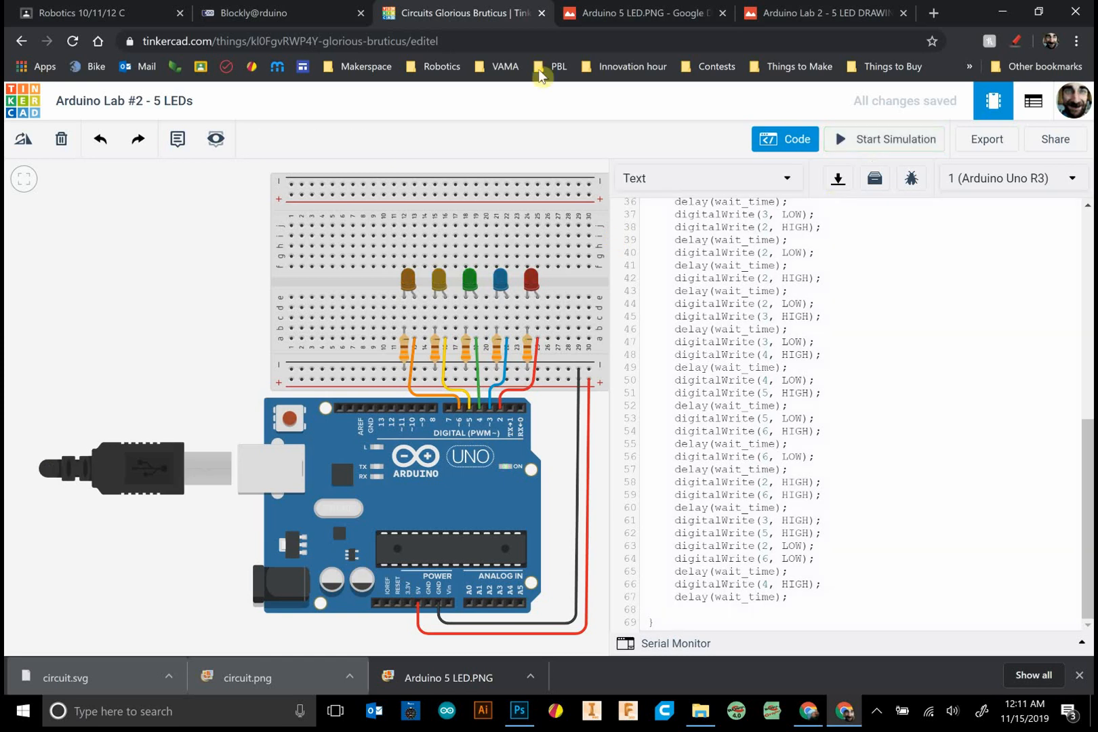
click(271, 7)
Set the Setup wait time to 150 and copy the regenerated Arduino code
drag(761, 247, 708, 334)
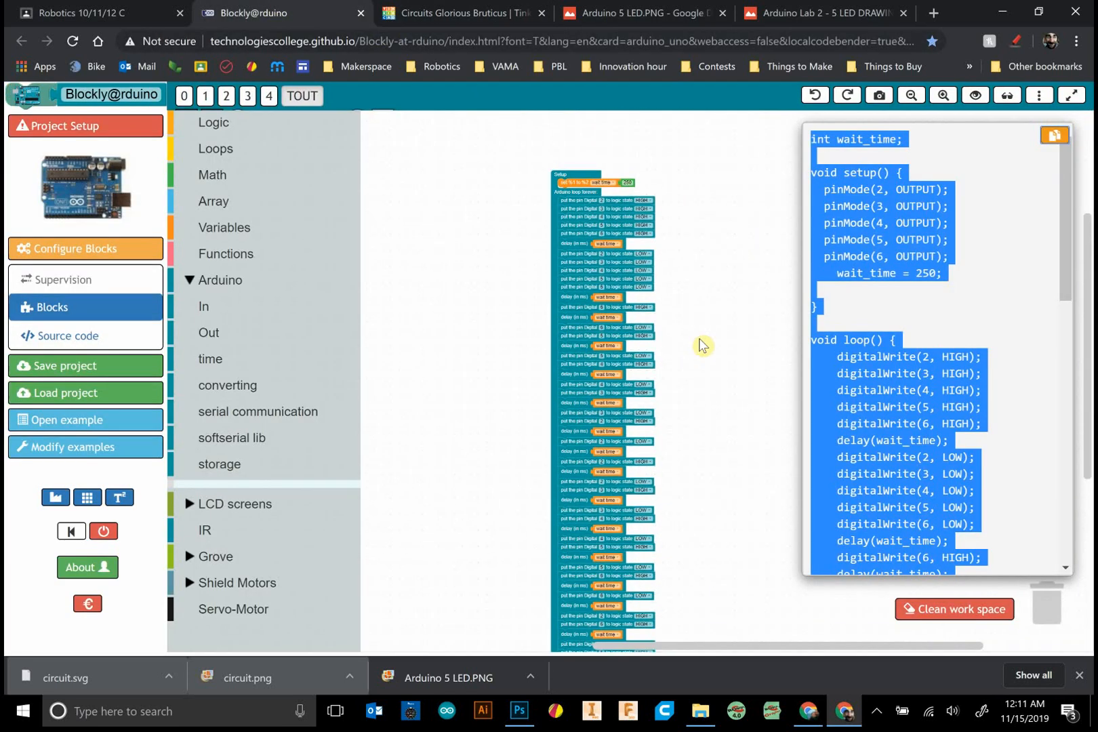
scroll(708, 372, up, 1)
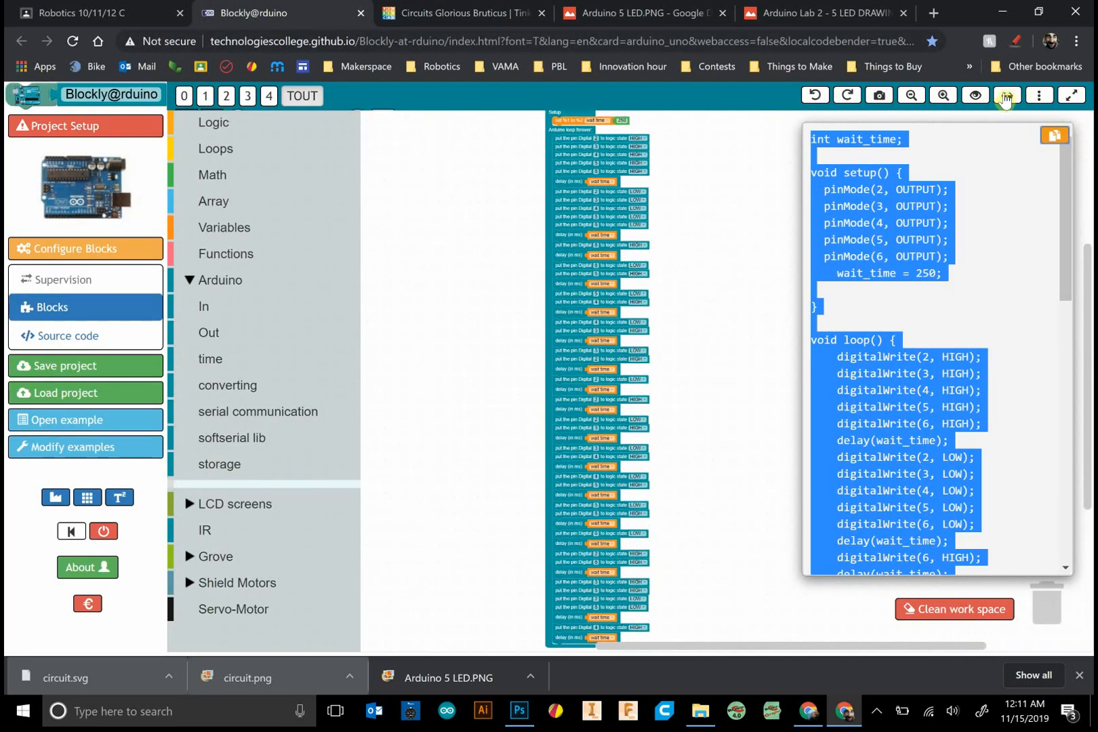
scroll(695, 292, up, 2)
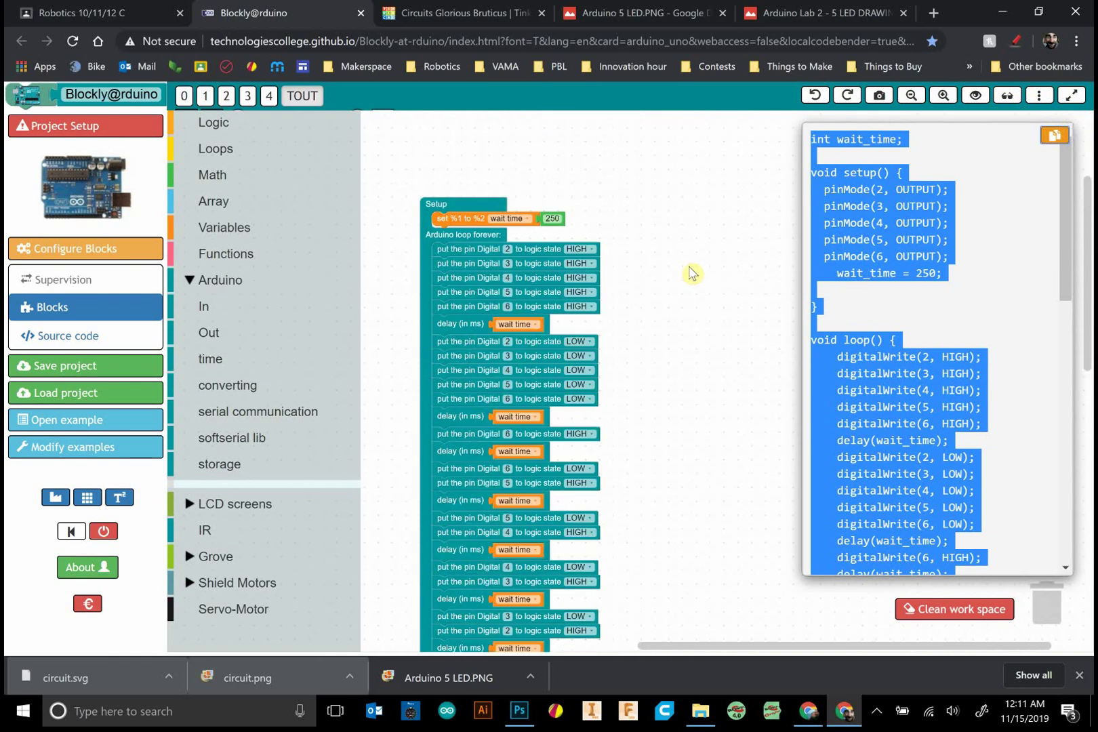
click(1008, 101)
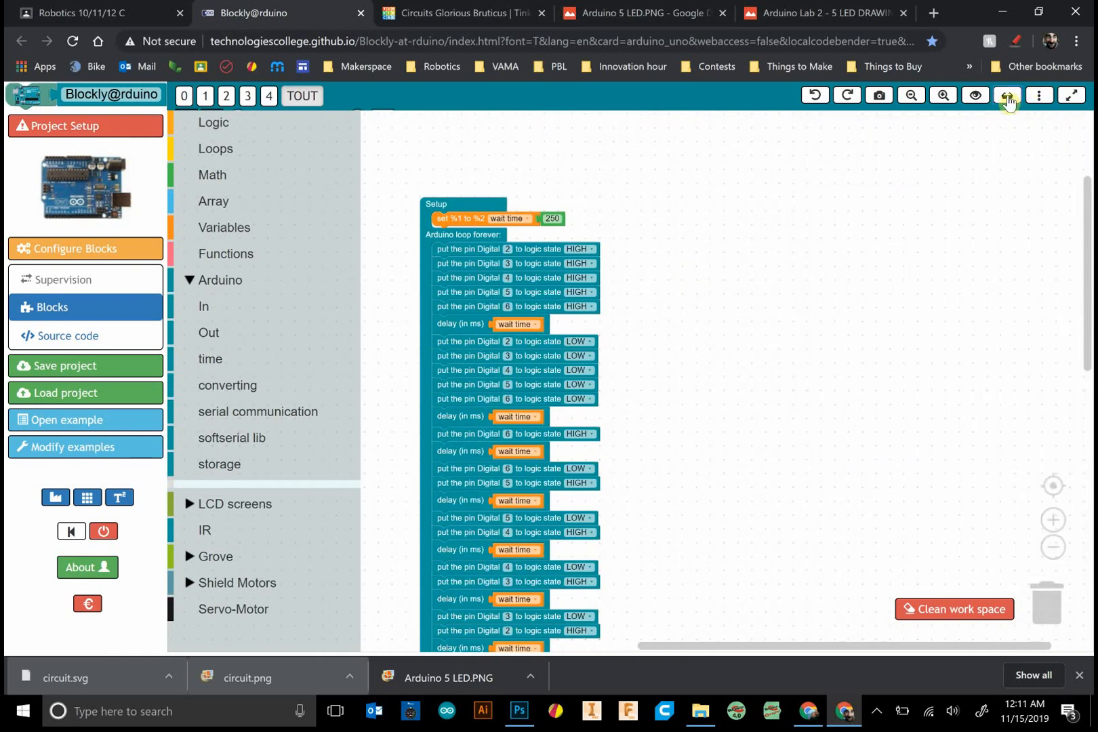
click(1009, 98)
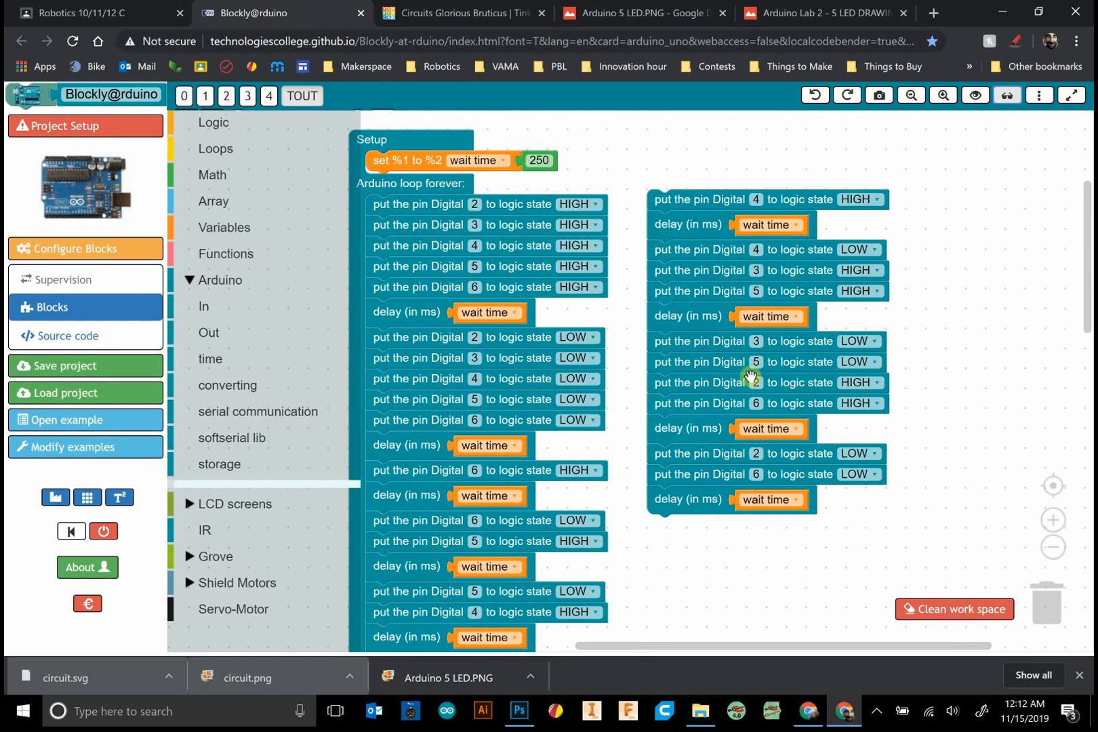
scroll(868, 301, down, 5)
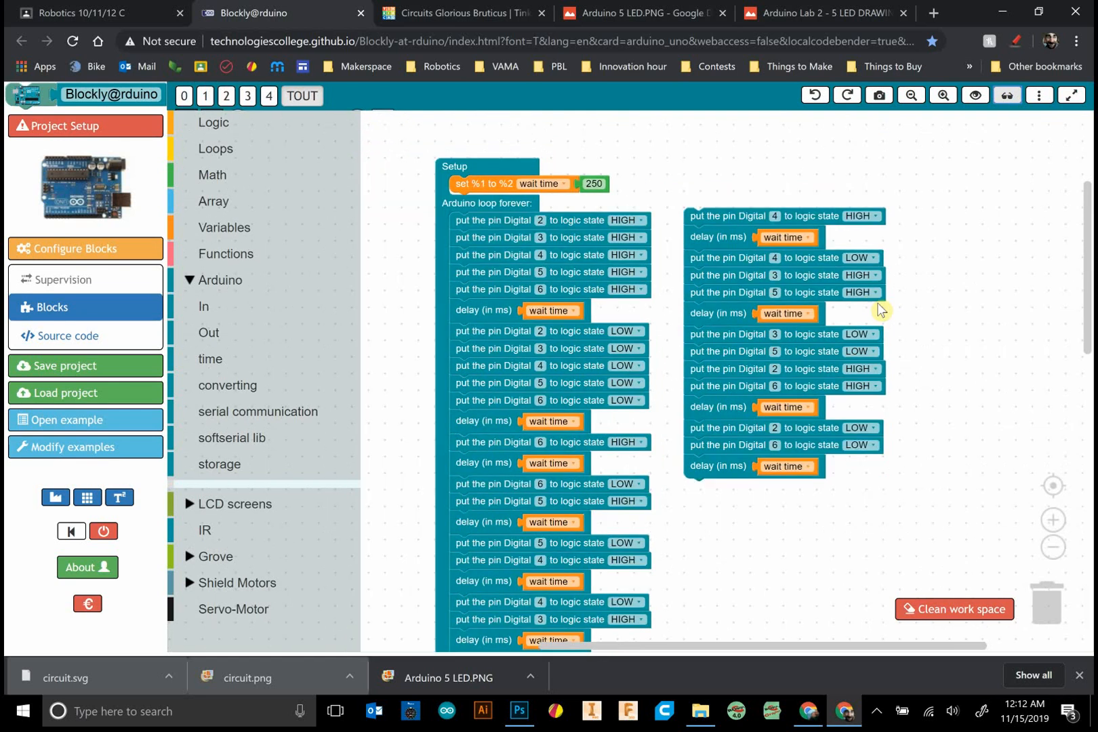
mouse_move(779, 165)
mouse_down()
mouse_move(832, 280)
mouse_move(686, 409)
mouse_up()
scroll(845, 283, up, 2)
scroll(837, 369, up, 2)
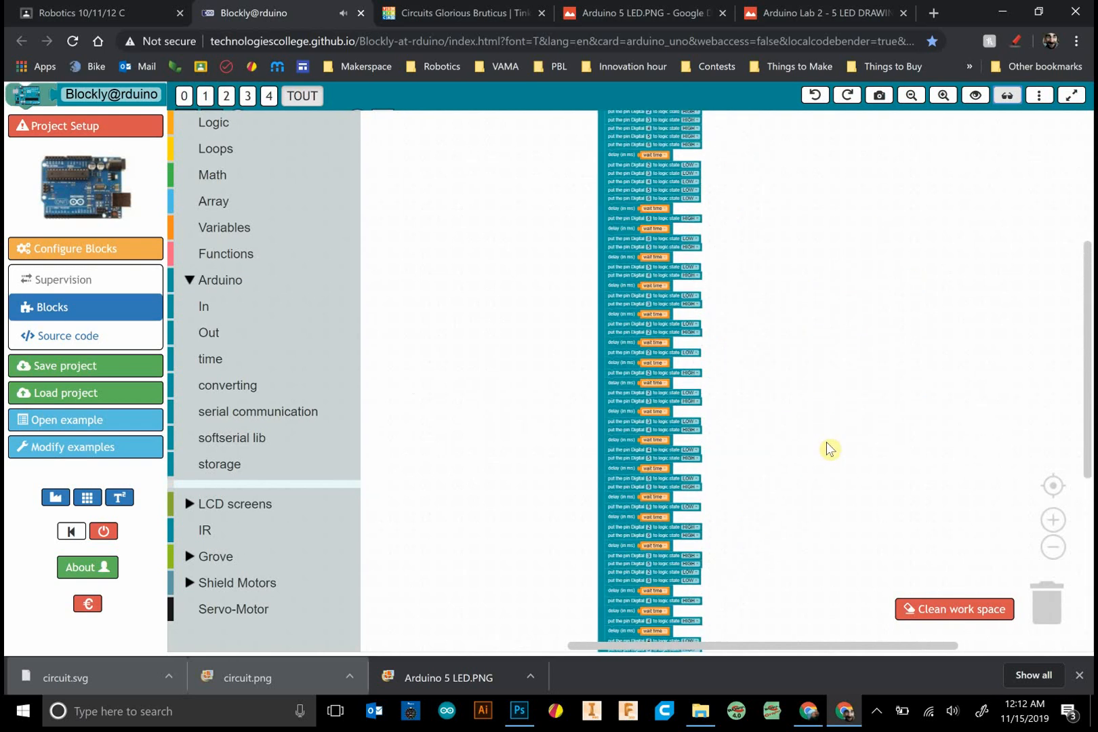
scroll(729, 403, up, 3)
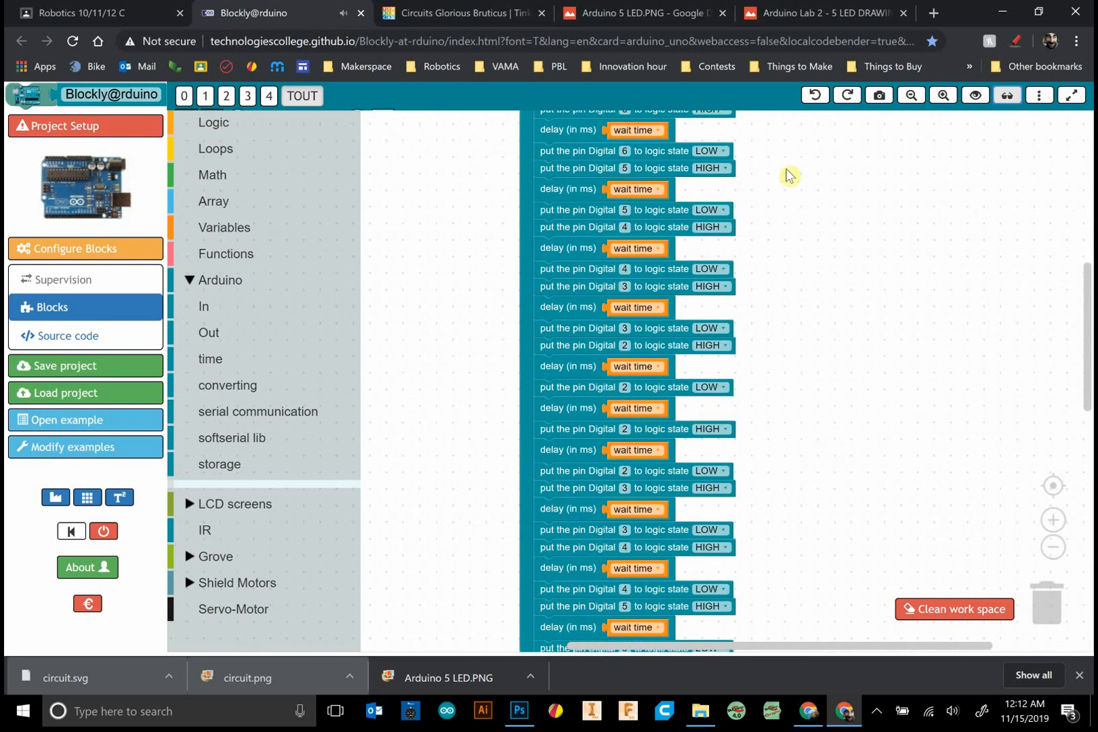
scroll(789, 180, up, 5)
scroll(807, 506, up, 2)
click(719, 243)
text(150)
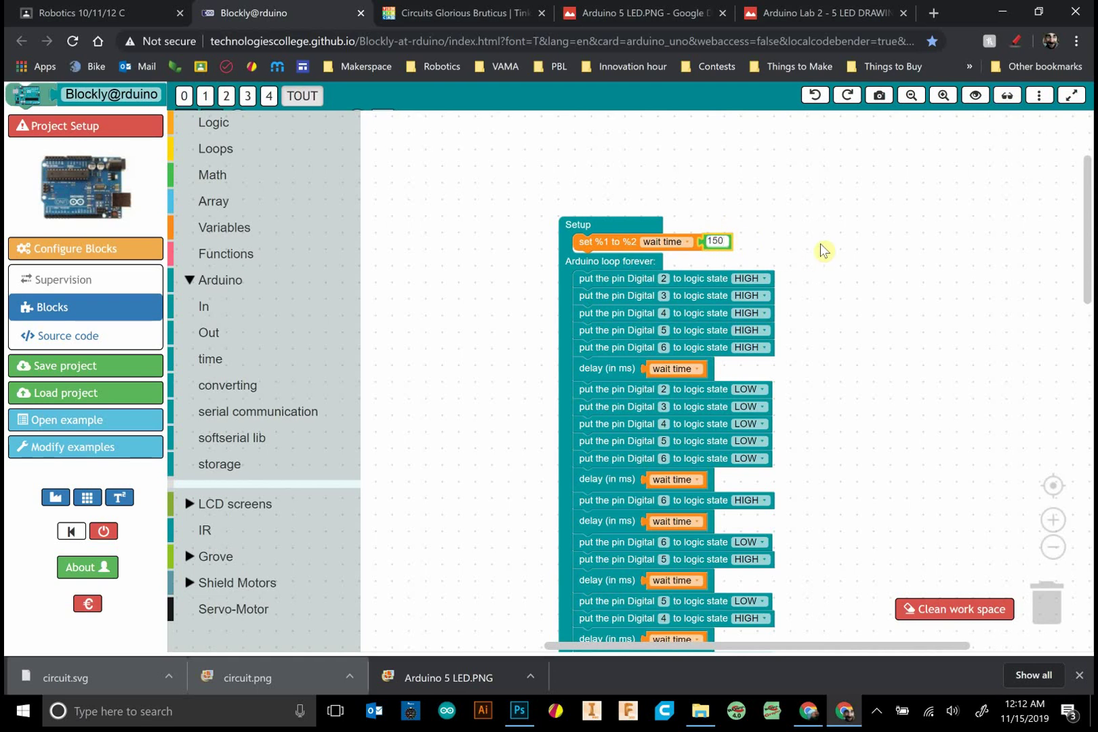
click(824, 249)
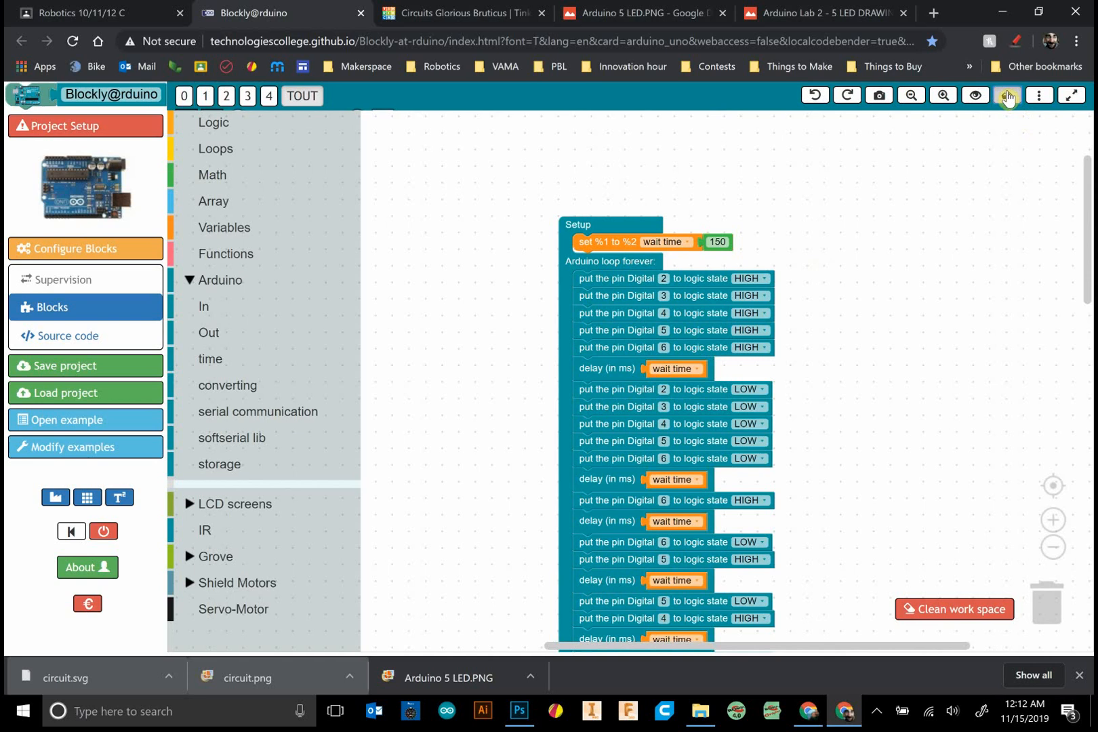
click(1005, 95)
click(1053, 135)
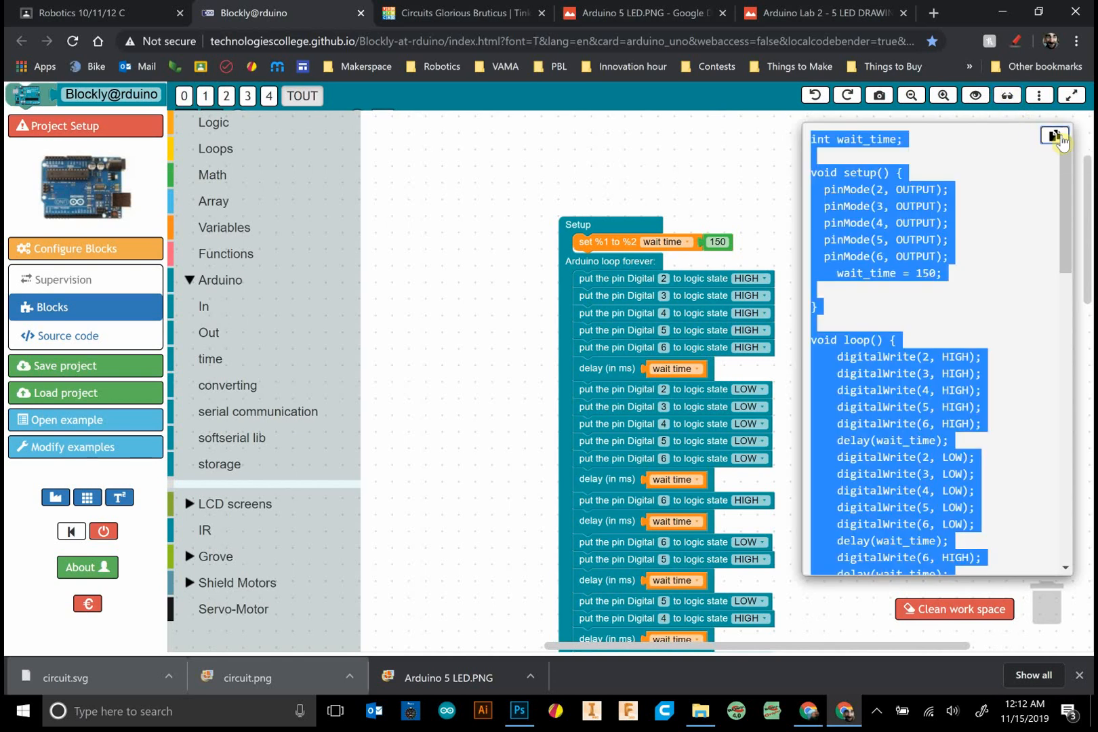
Paste the copied program into Tinkercad's code editor, run the LED simulation and stop it
click(455, 13)
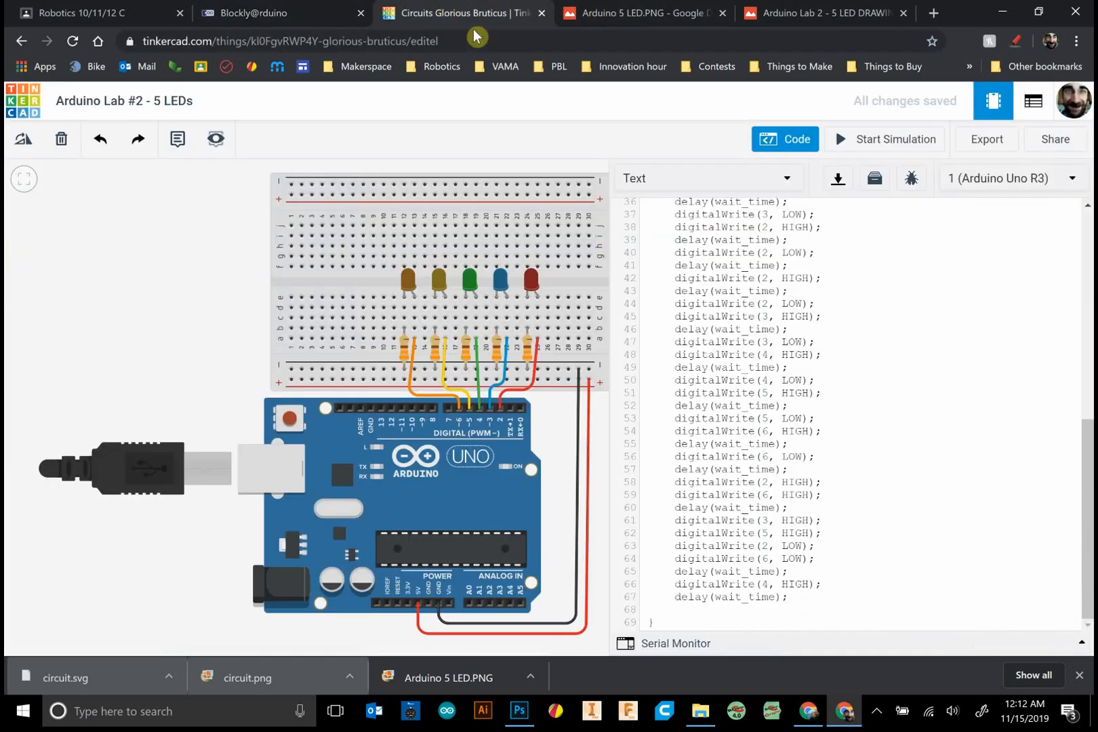
click(854, 255)
key(ctrl+a)
key(ctrl+v)
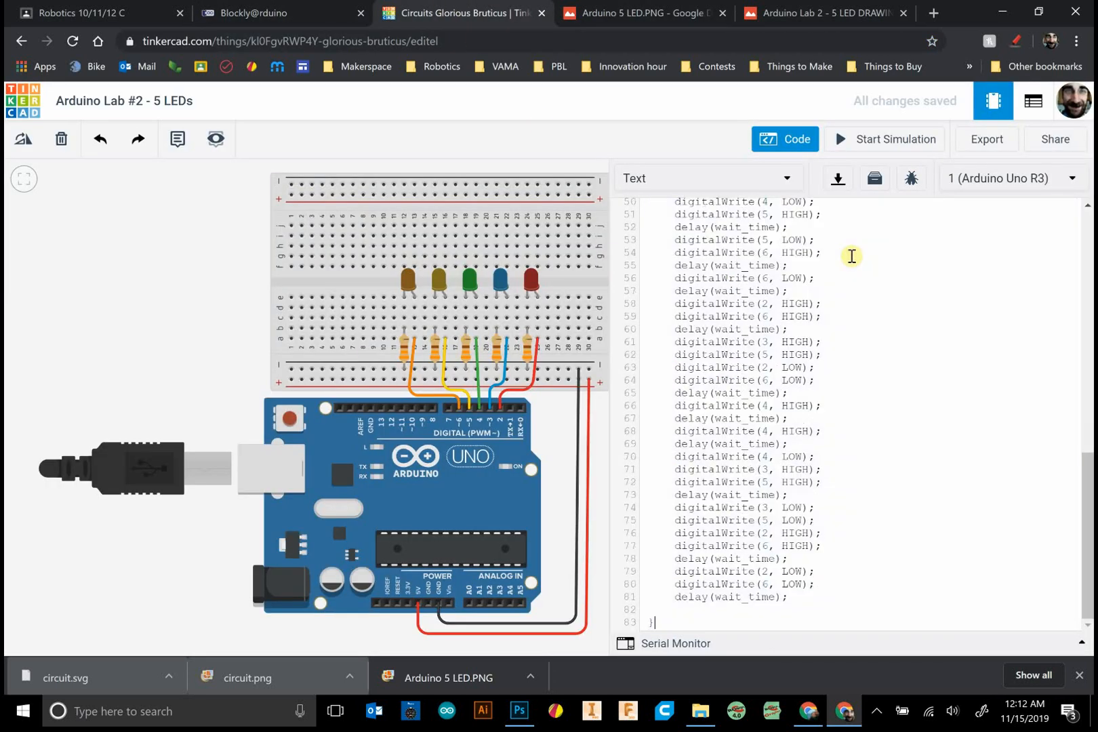
click(879, 144)
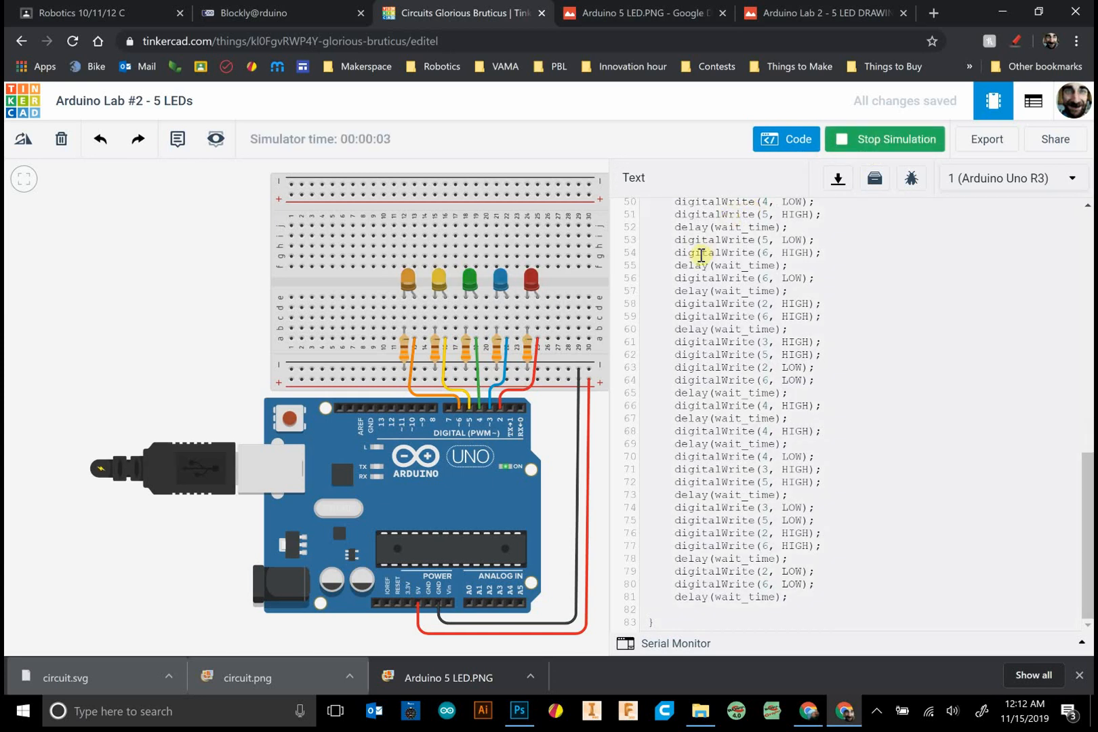
click(836, 137)
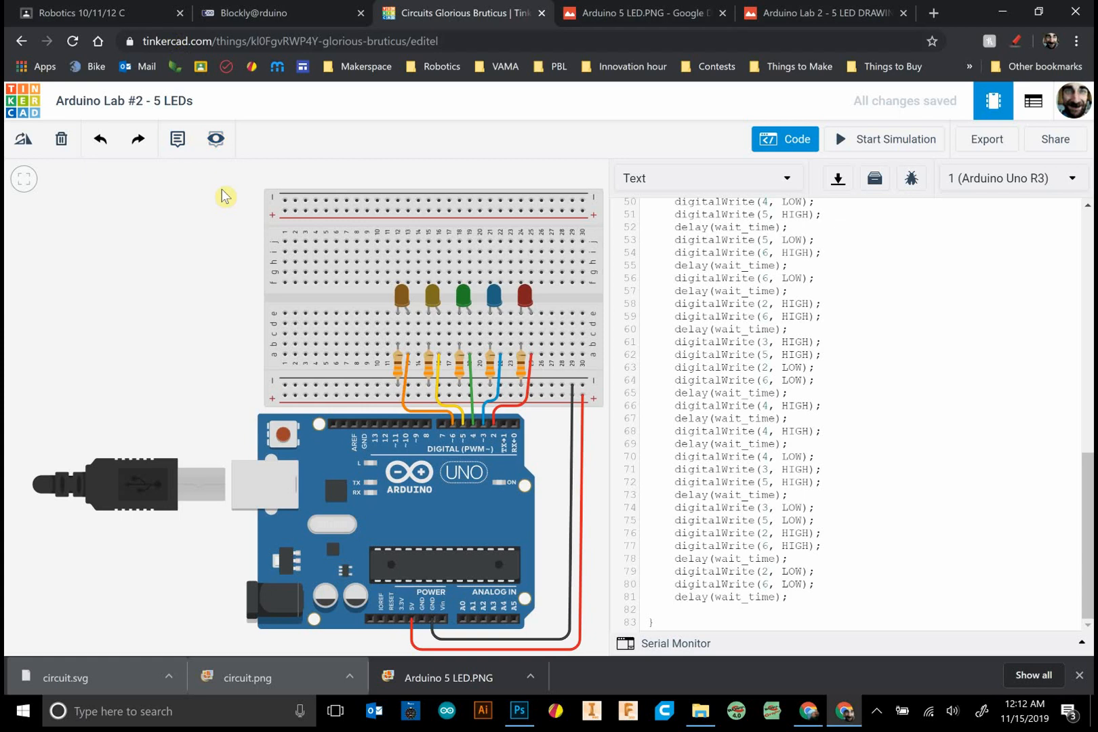
Back in Blockly@rduino, hide the code panel and change the Setup wait time from 150 to 250
click(257, 13)
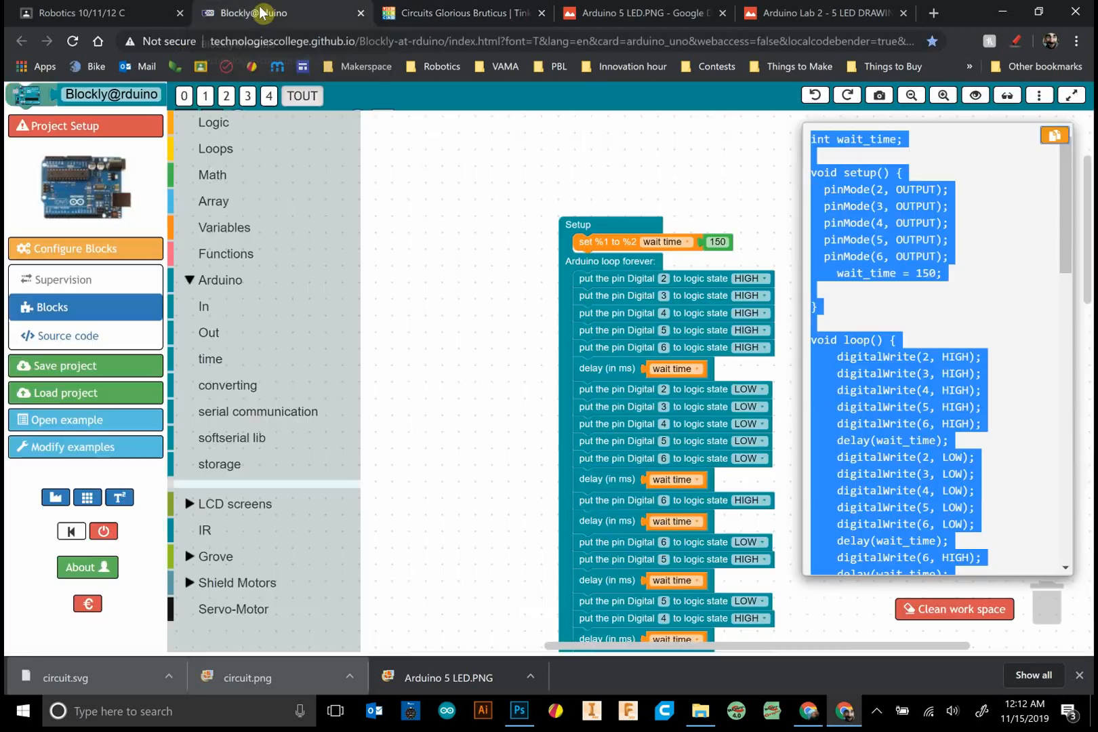
click(1007, 95)
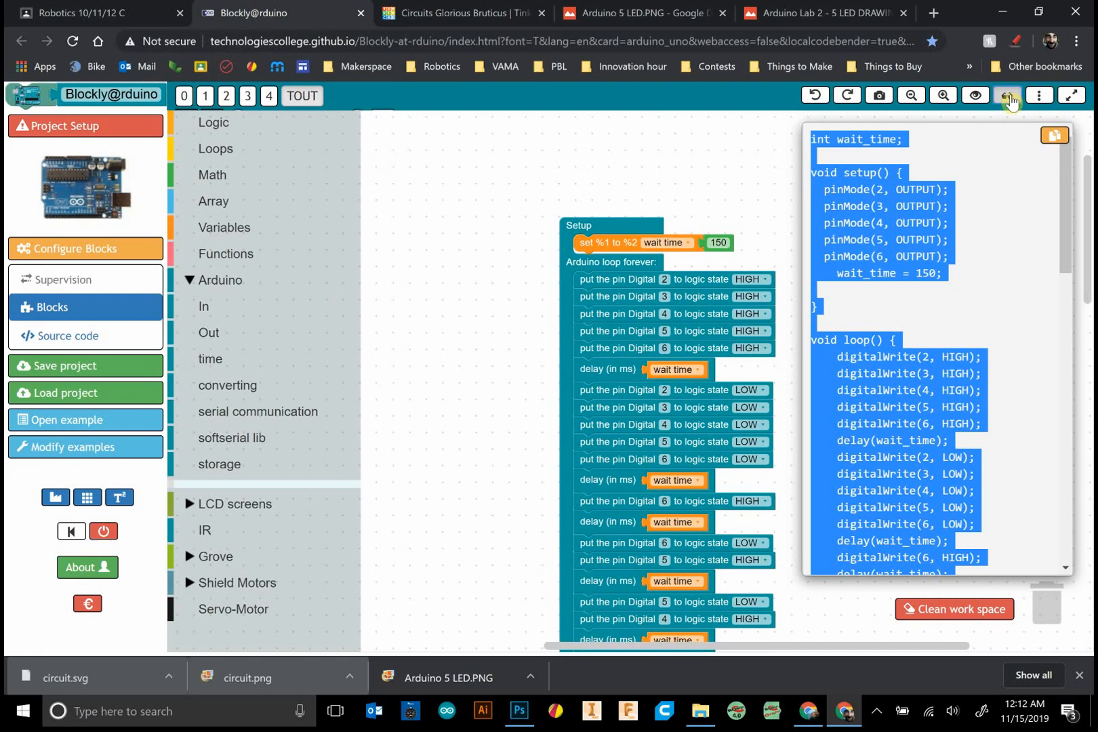
scroll(850, 275, down, 5)
scroll(789, 206, down, 3)
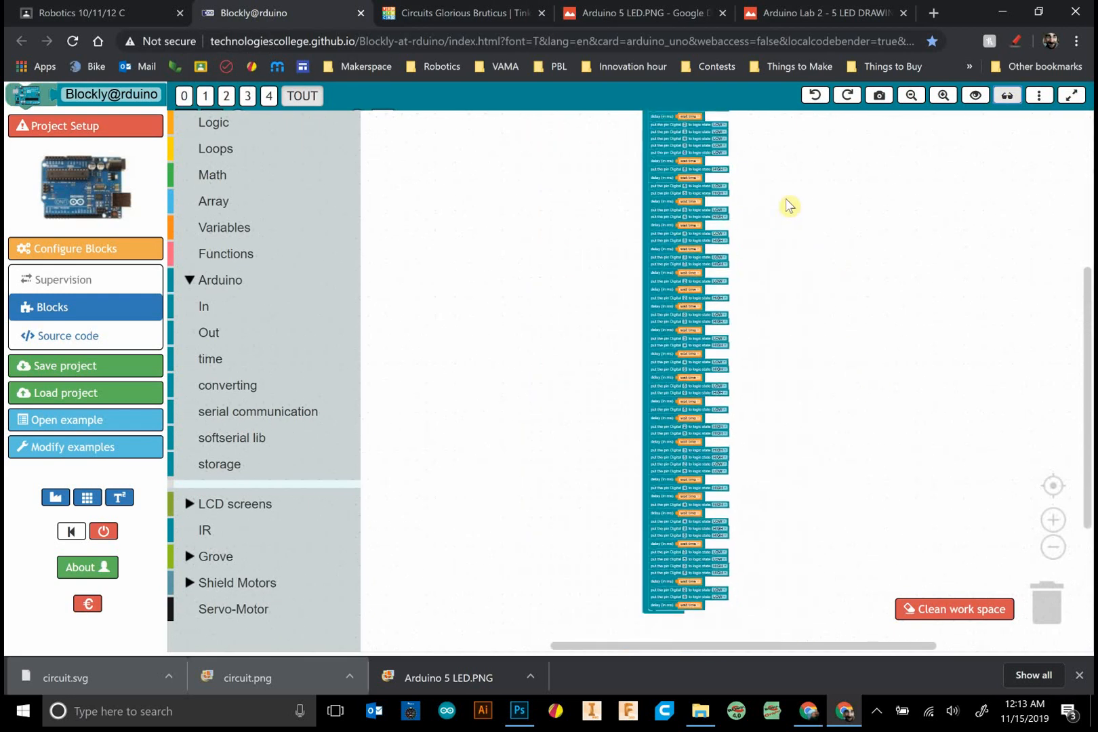
scroll(772, 364, up, 1)
scroll(772, 364, up, 3)
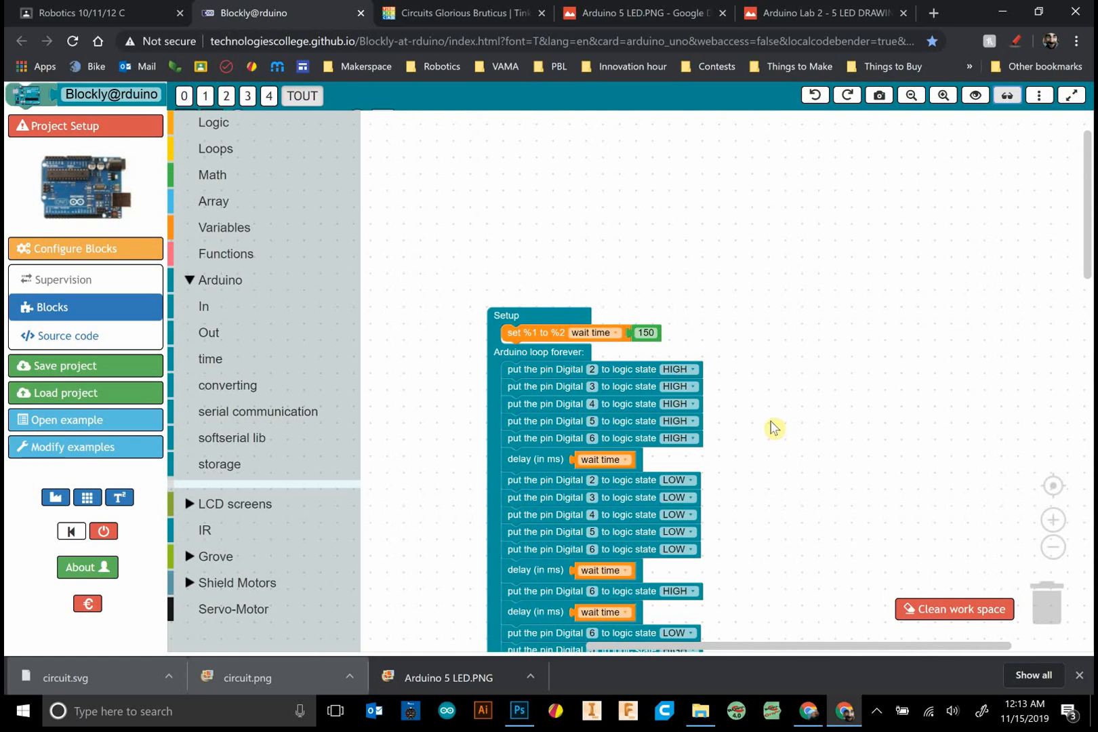
scroll(769, 423, up, 1)
scroll(769, 343, up, 2)
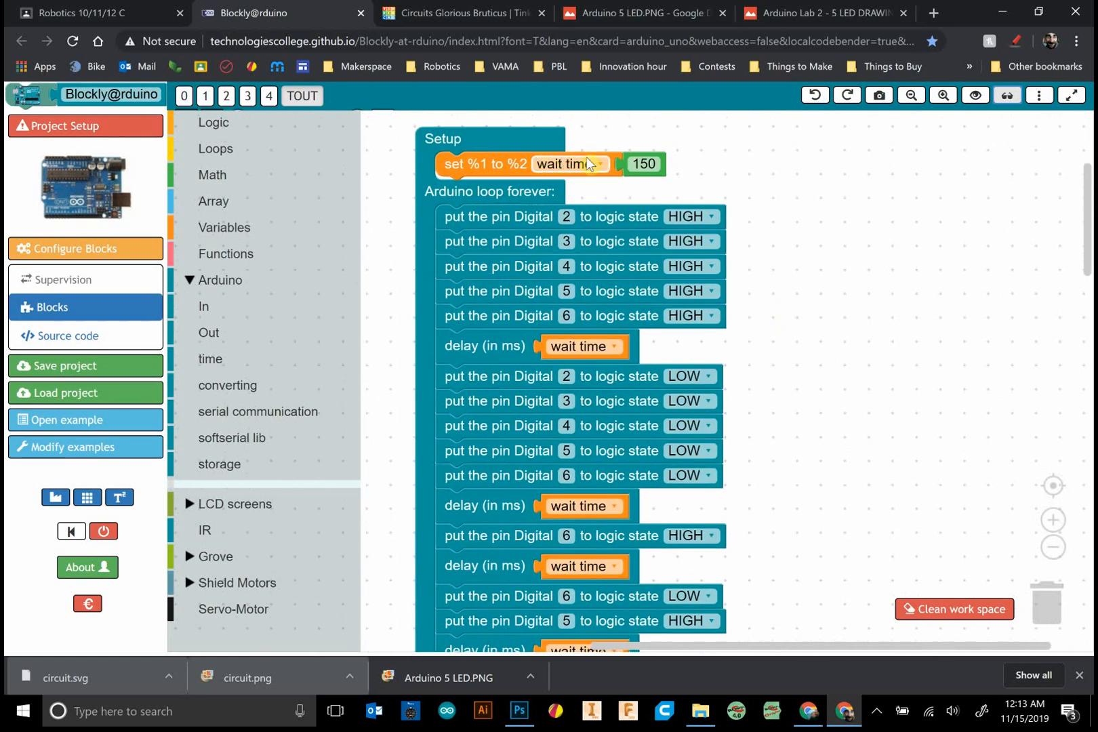
click(635, 164)
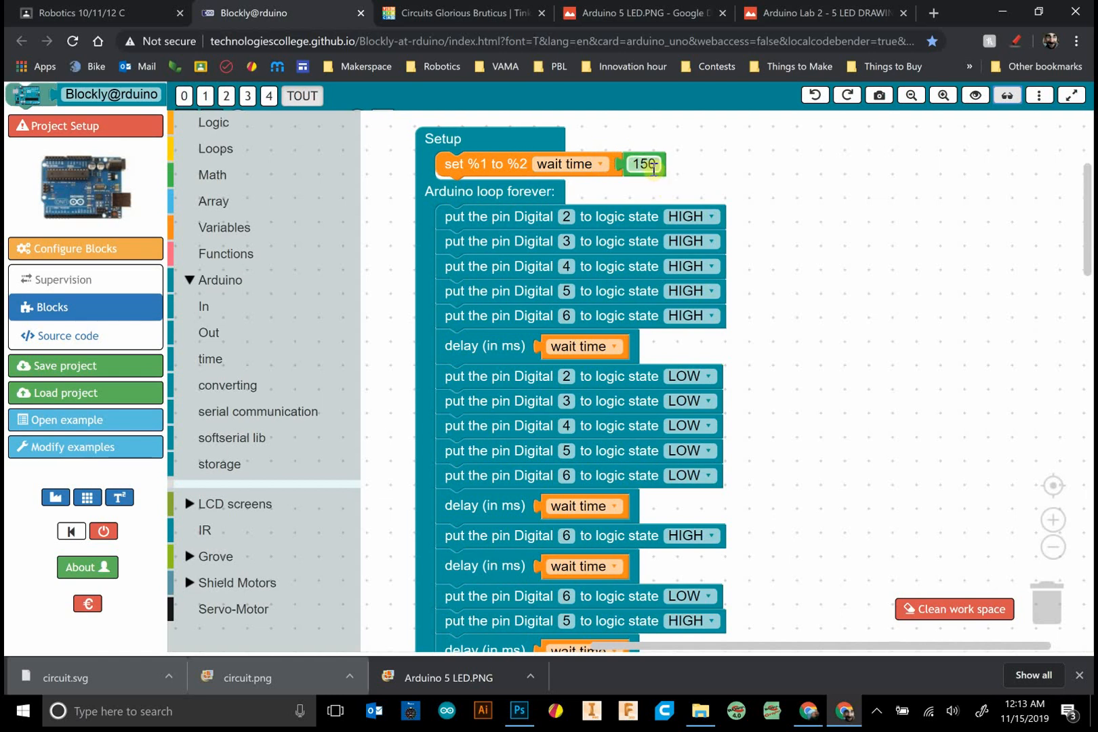
click(654, 168)
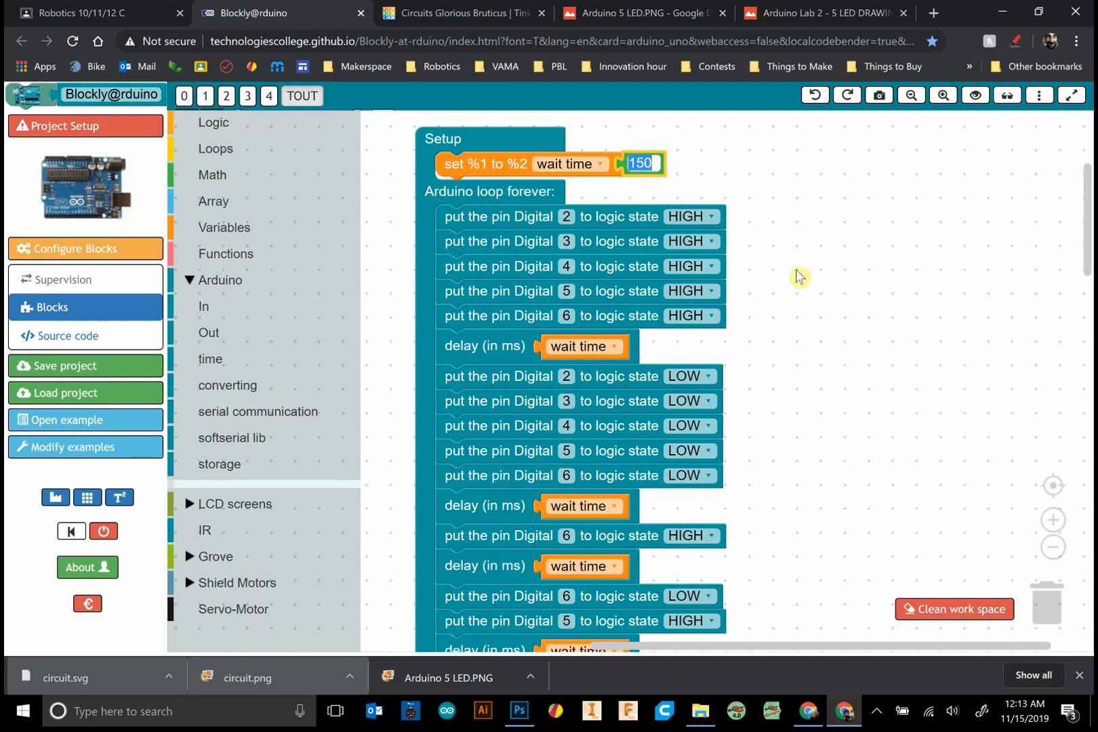
text(250)
click(635, 353)
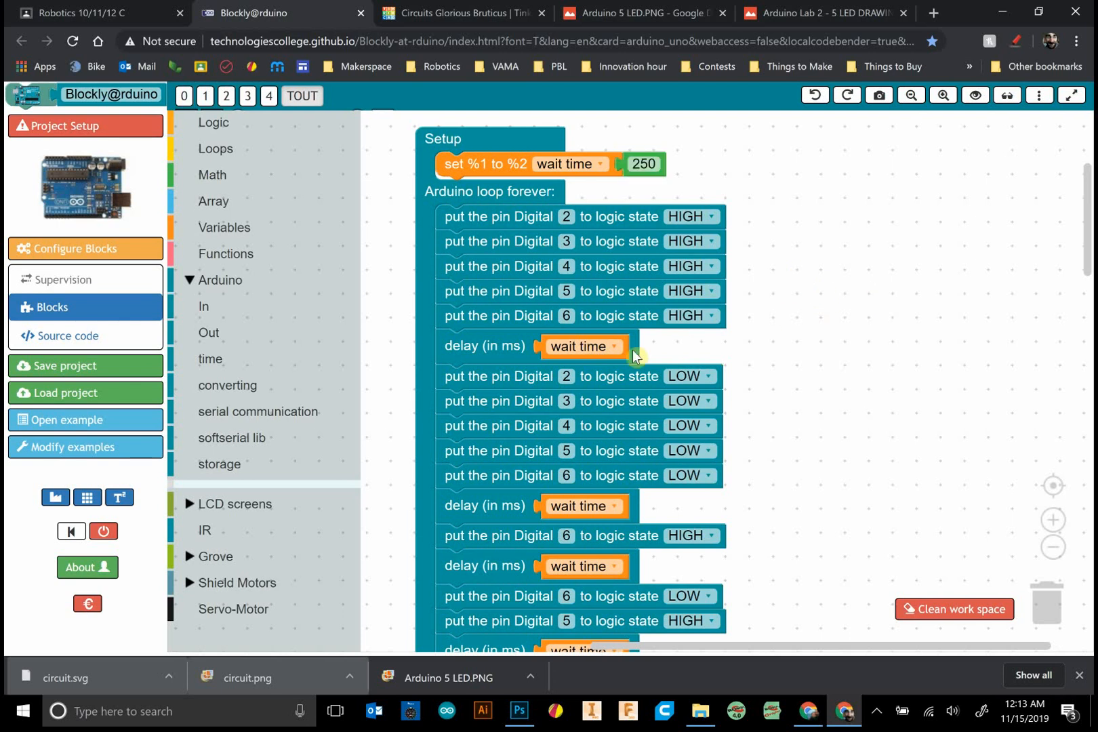
scroll(789, 467, down, 1)
scroll(794, 443, down, 3)
scroll(794, 443, down, 2)
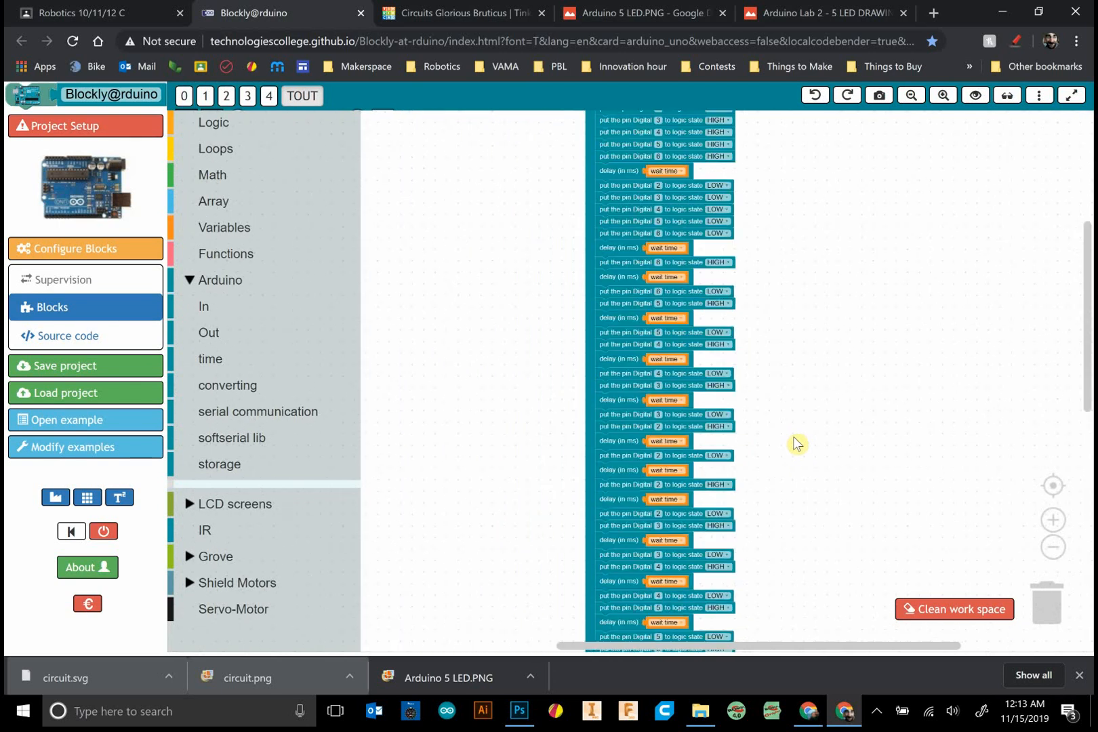
scroll(794, 443, up, 3)
scroll(772, 198, up, 5)
scroll(763, 206, up, 3)
scroll(763, 206, up, 3)
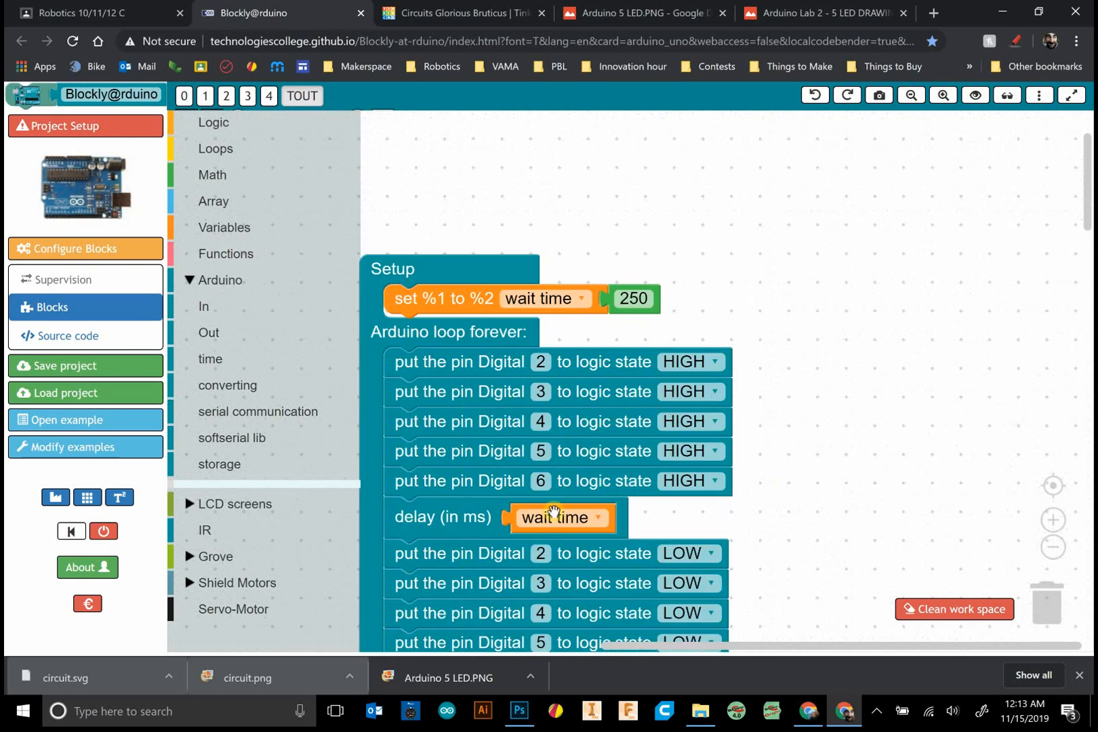
Glance at the Variables category, then change the Setup wait time from 250 to 500
click(225, 227)
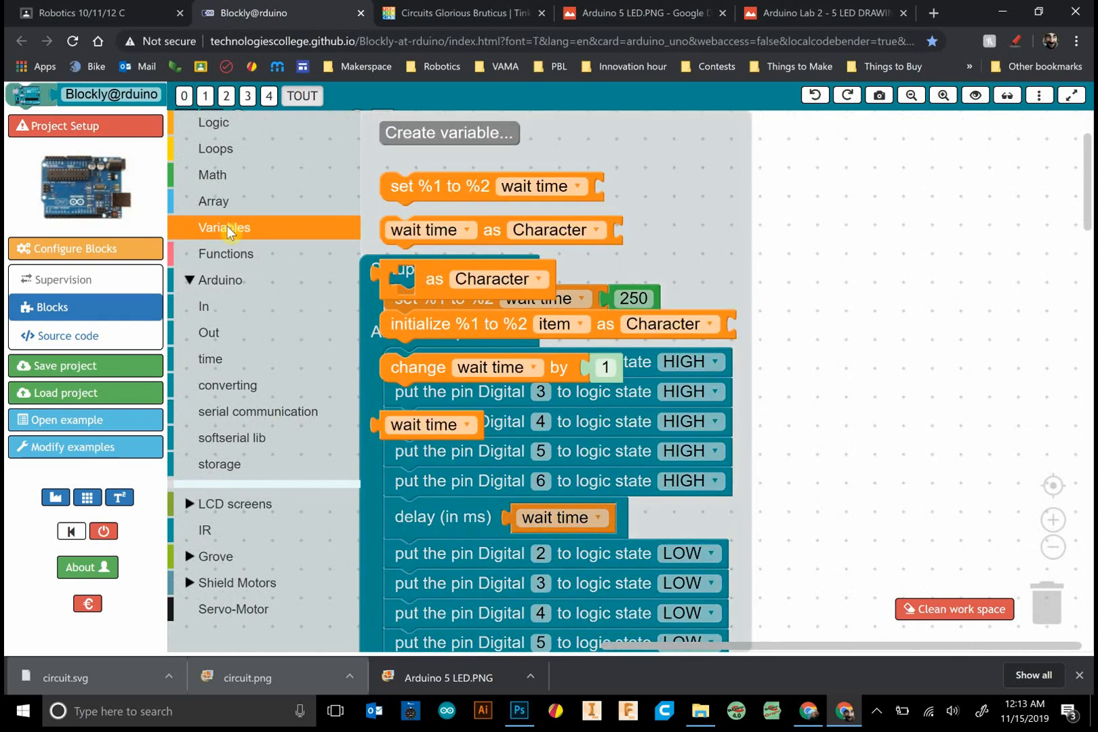
click(746, 241)
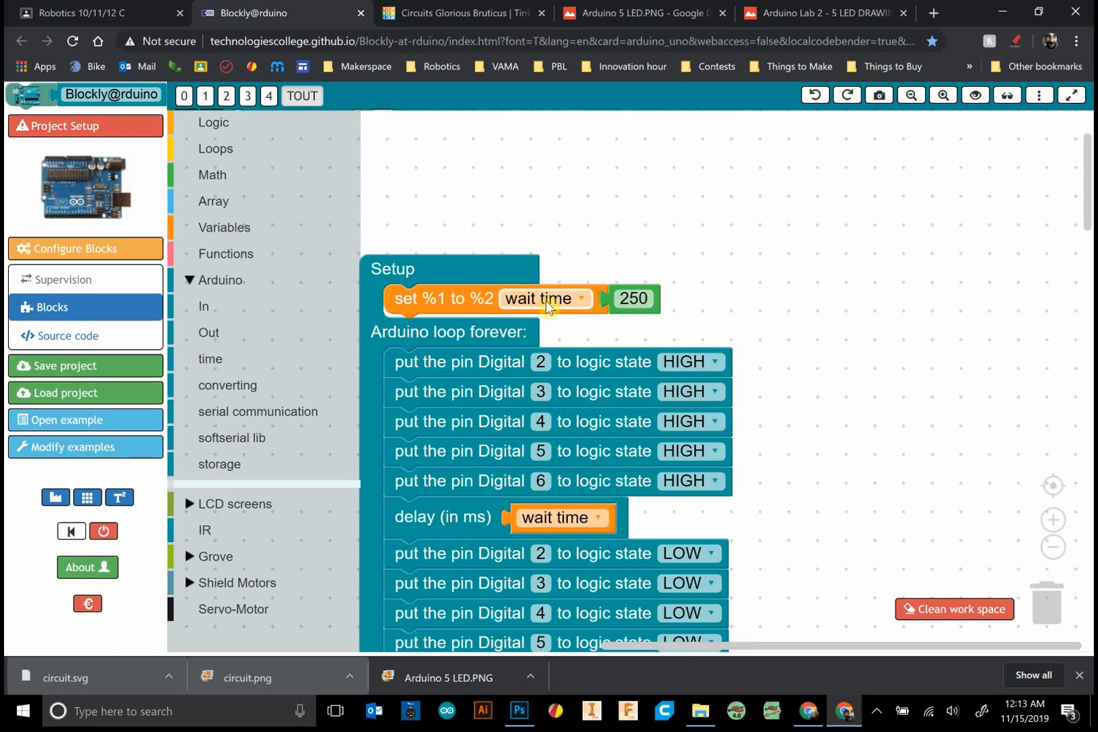
click(633, 299)
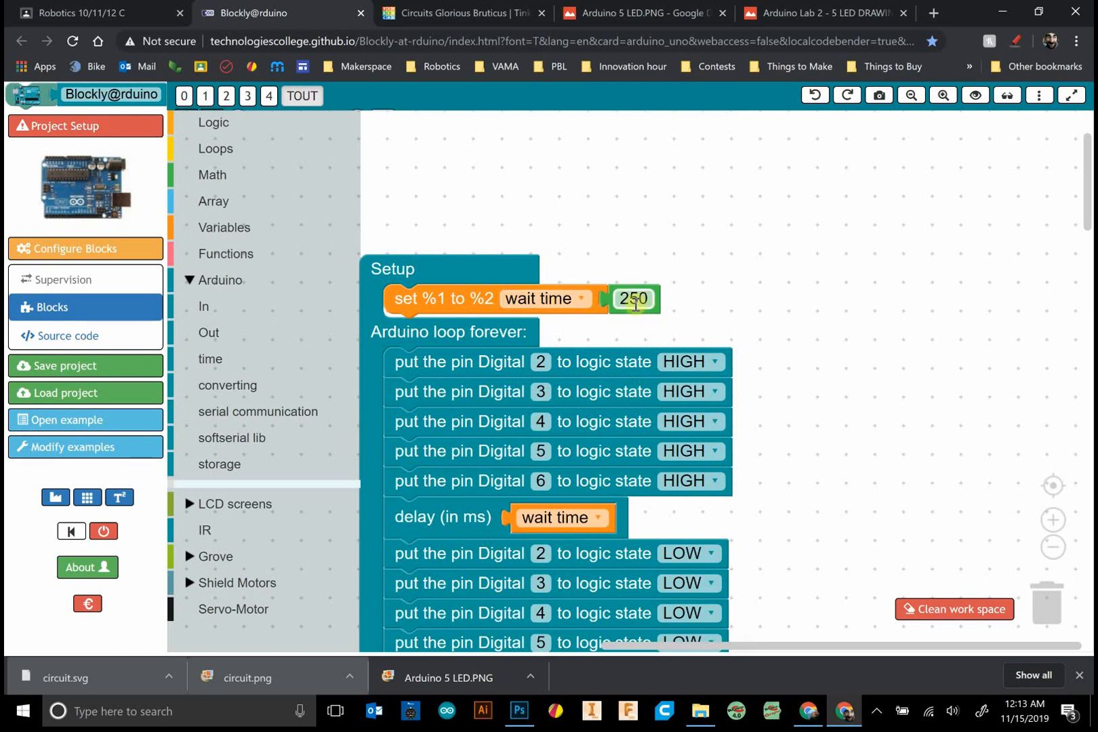
click(636, 300)
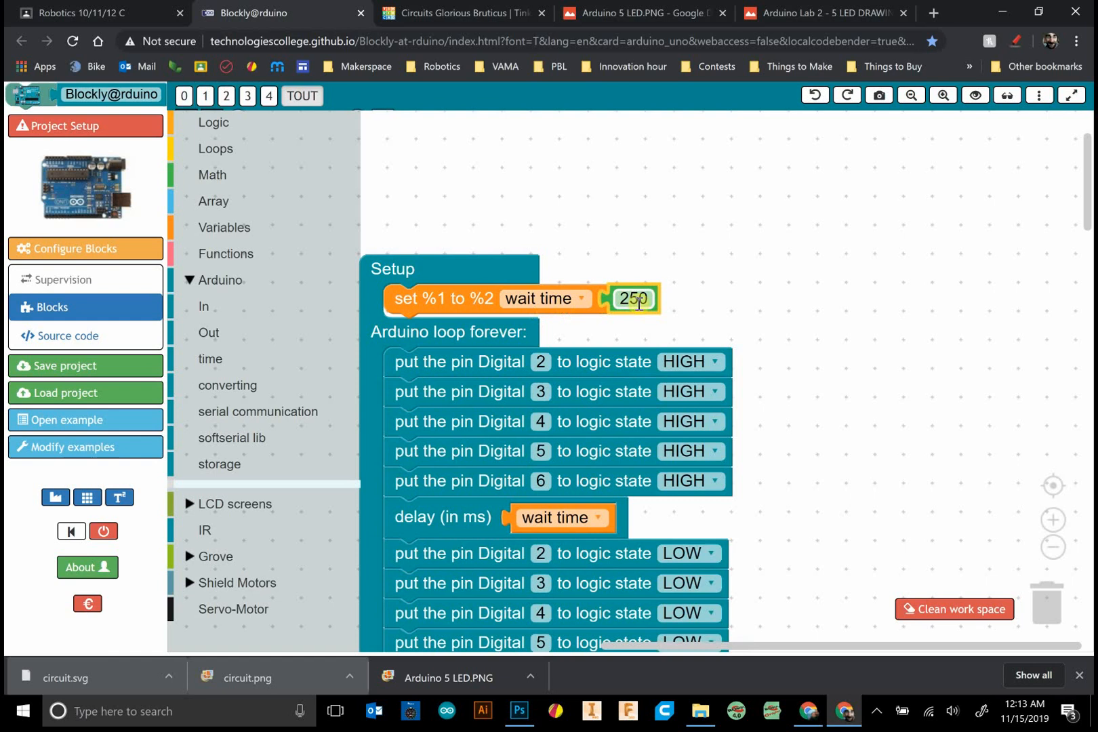
double_click(638, 300)
text(500)
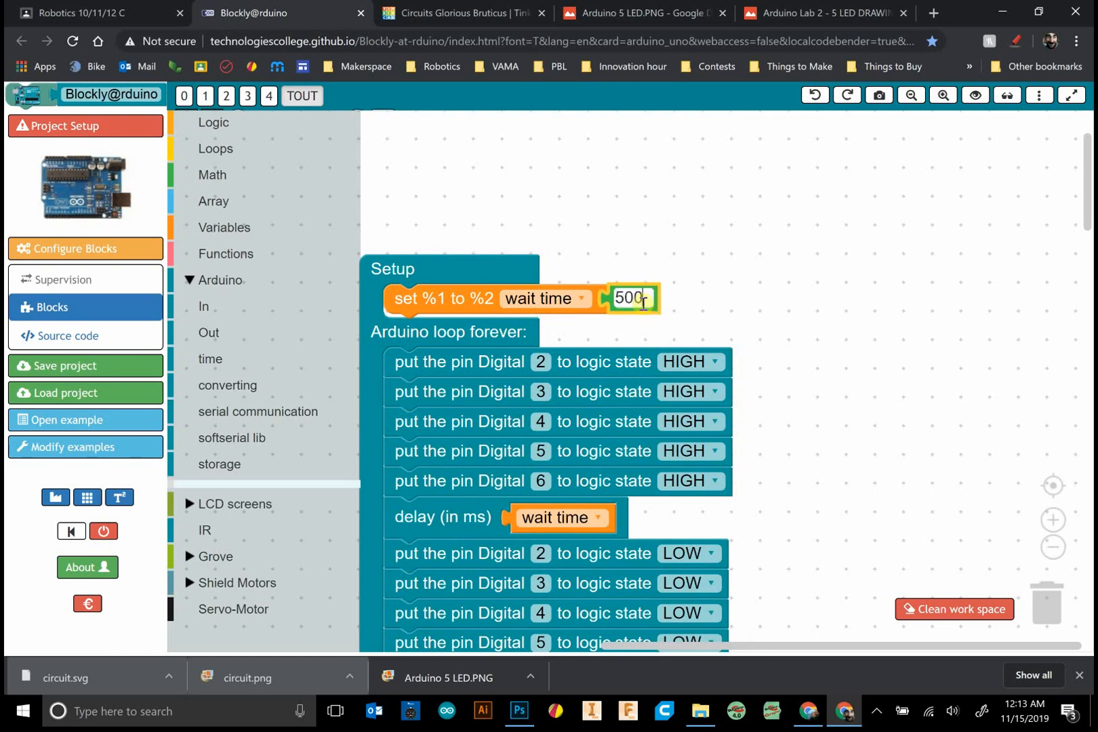
click(931, 363)
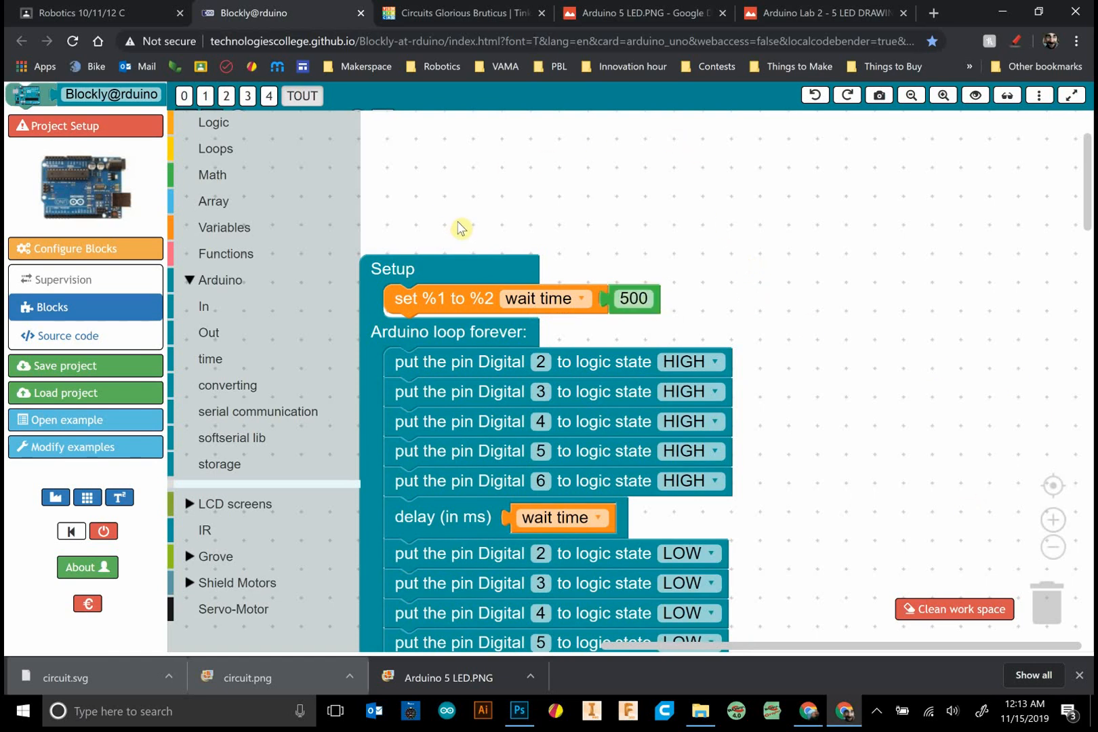
scroll(648, 262, down, 3)
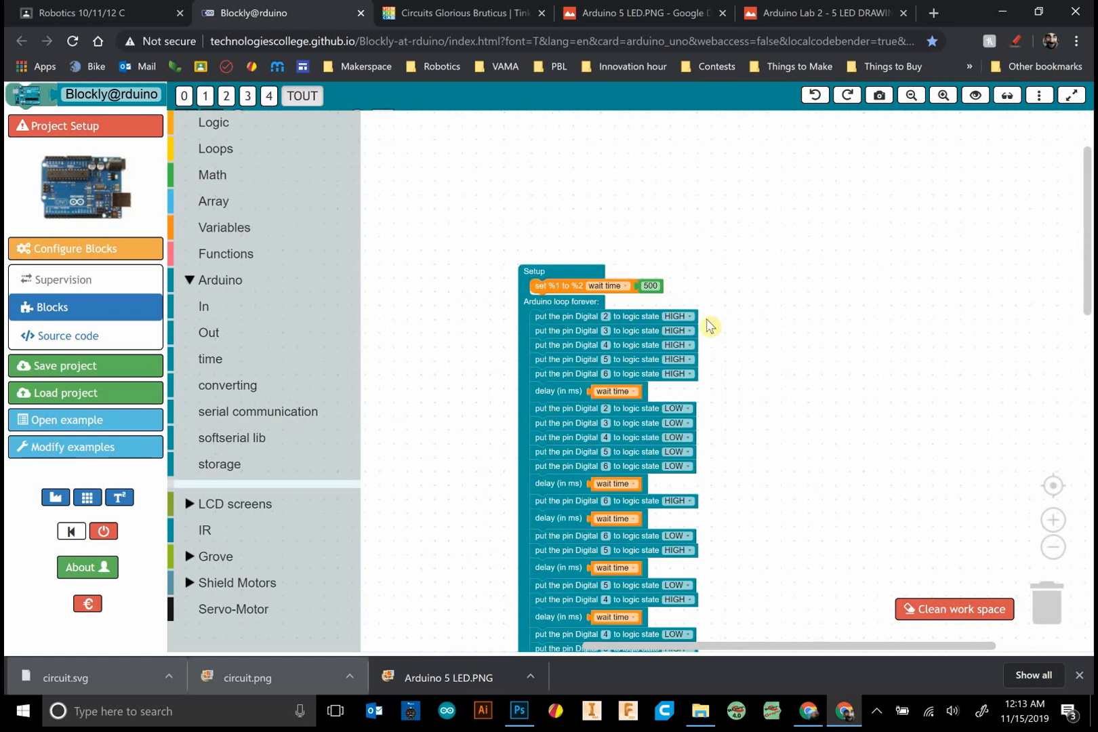